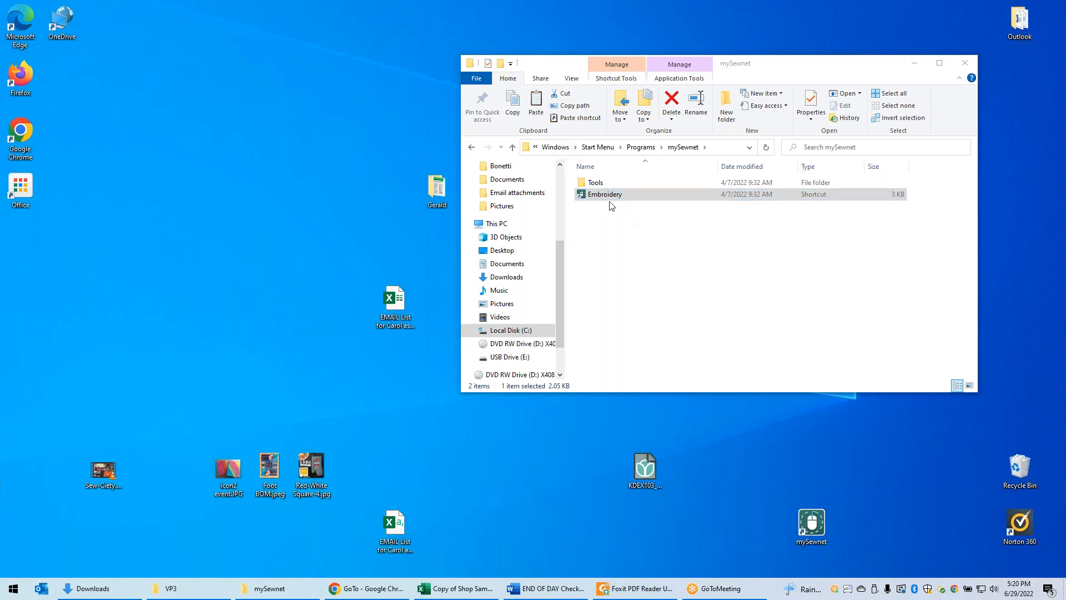
Start a blank canvas in mySewnet Embroidery with the rotated 360mm x 260mm Universal Large Hoop 5.
{"action": "left_click", "coordinate": [596, 196]}
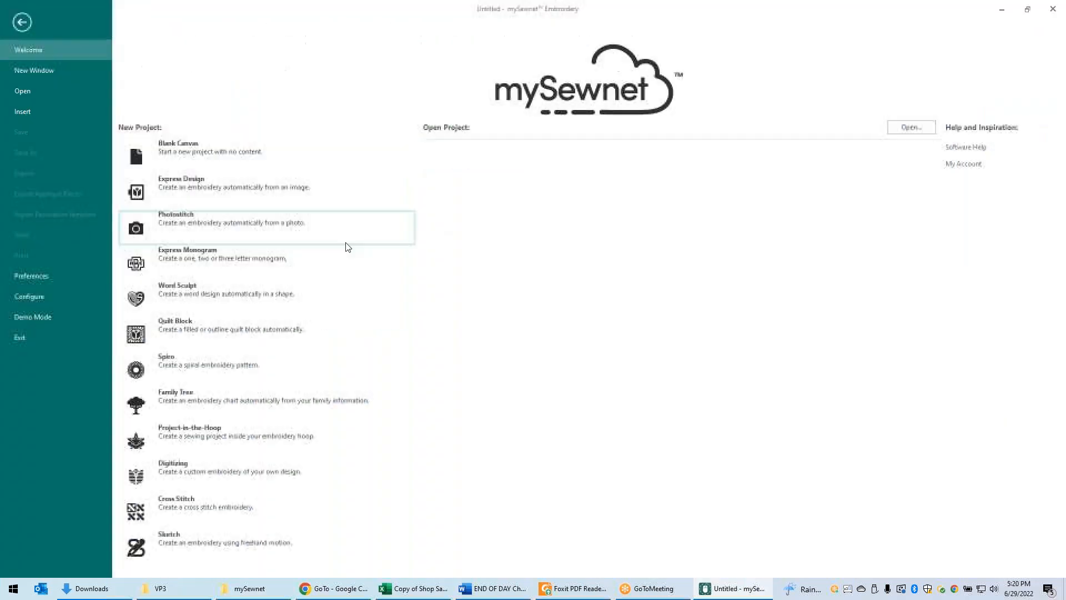
{"action": "left_click", "coordinate": [192, 151]}
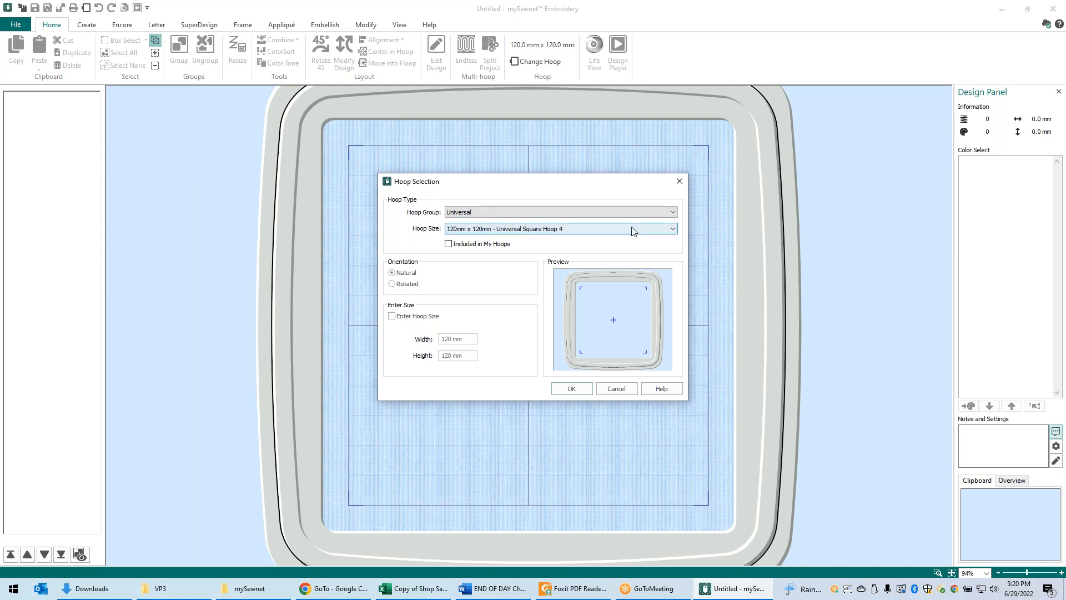
{"action": "left_click", "coordinate": [673, 230]}
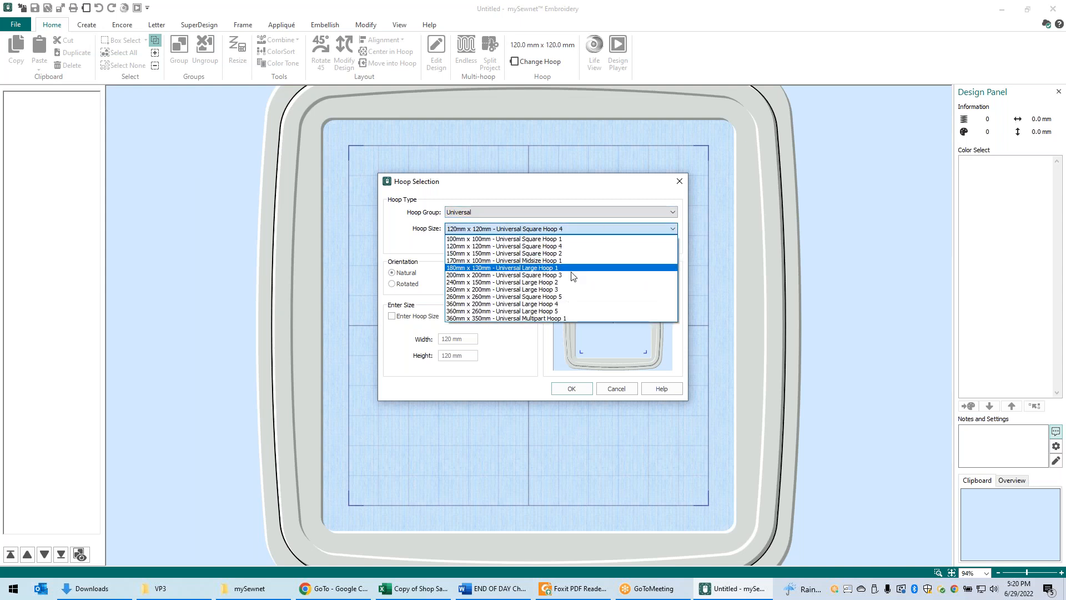
{"action": "left_click", "coordinate": [522, 312]}
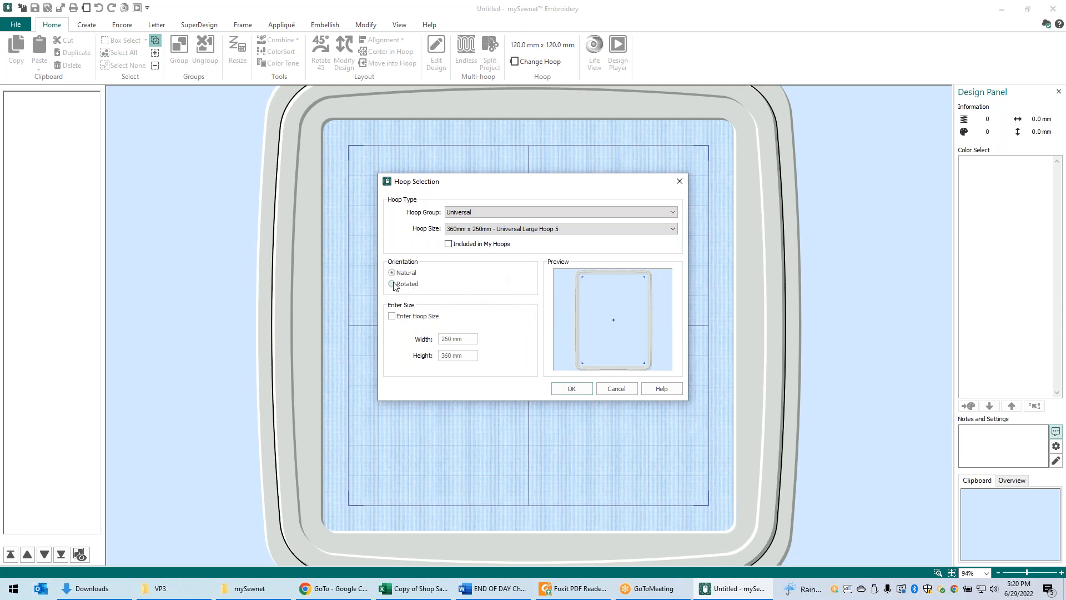
{"action": "left_click", "coordinate": [393, 284]}
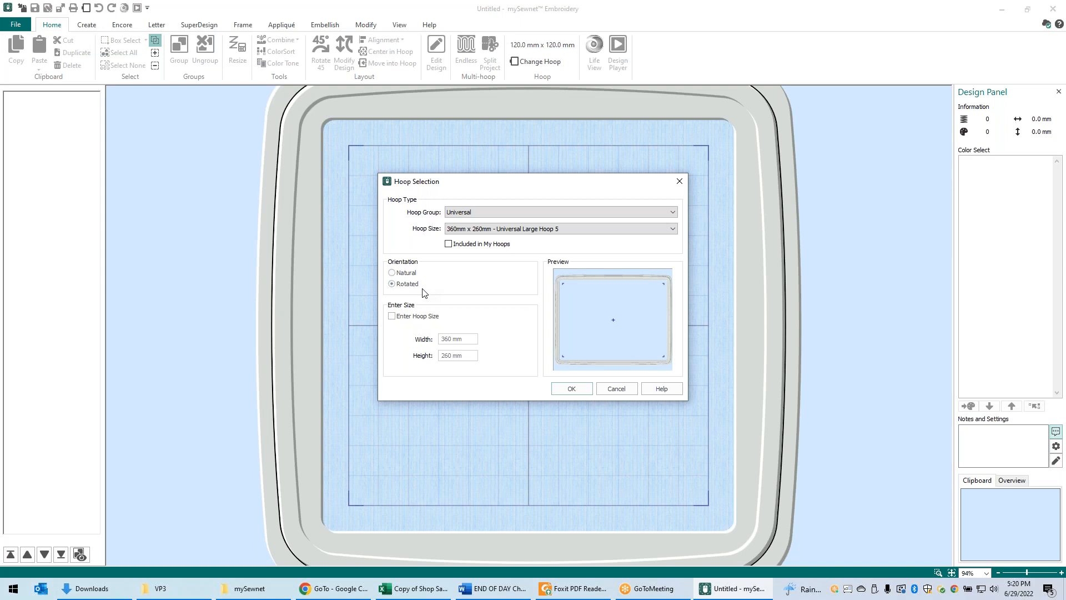
{"action": "left_click", "coordinate": [571, 386]}
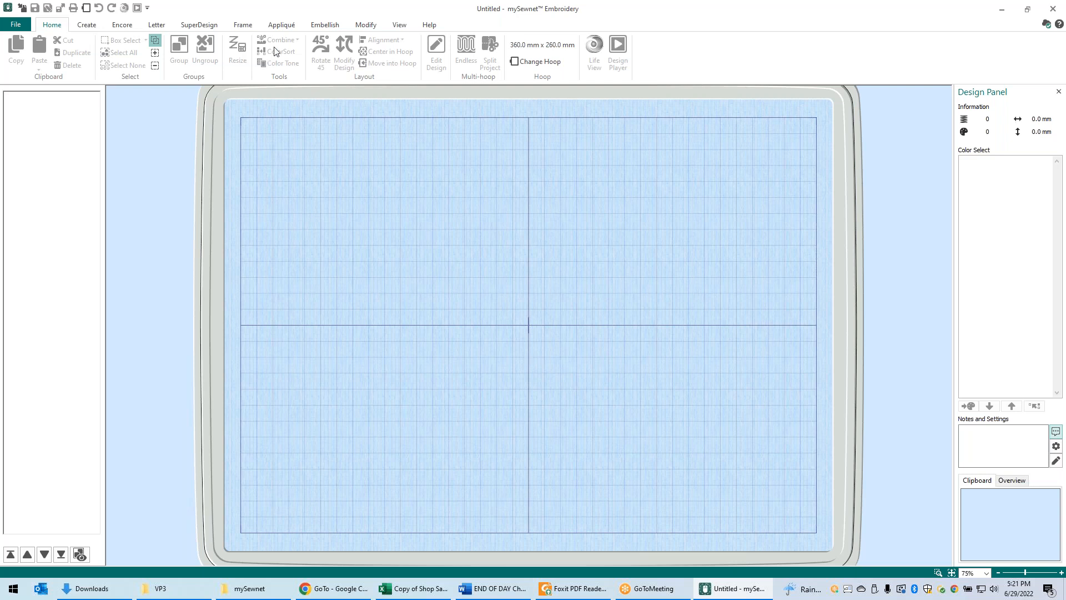
Insert the sheep SuperDesign from Cute Animals 1 and move it to the upper-left area of the hoop.
{"action": "left_click", "coordinate": [211, 26]}
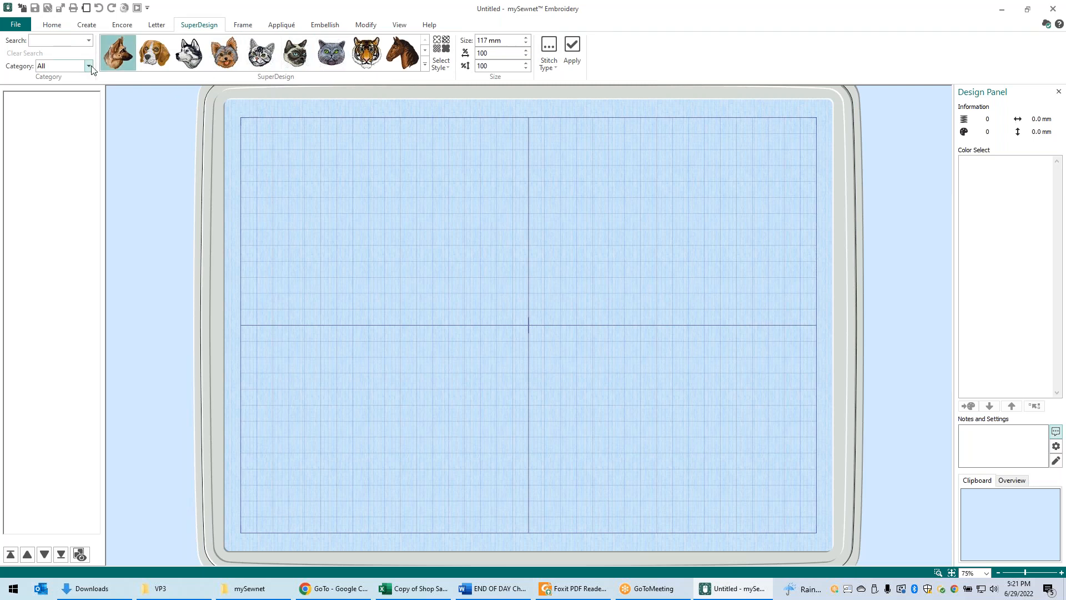
{"action": "left_click", "coordinate": [425, 65]}
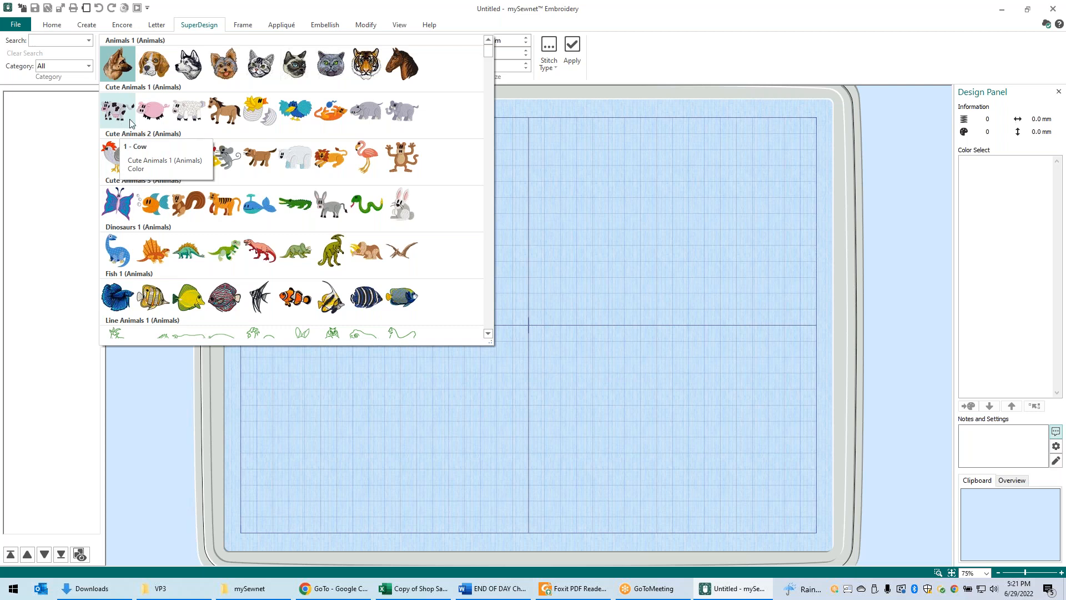
{"action": "left_click", "coordinate": [188, 112]}
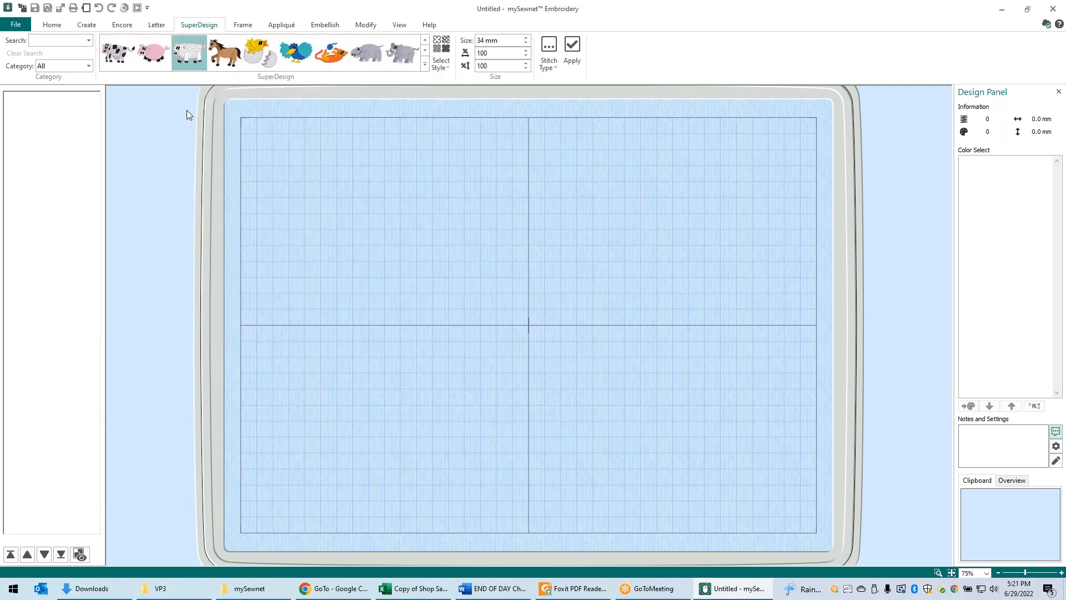
{"action": "left_click", "coordinate": [573, 45]}
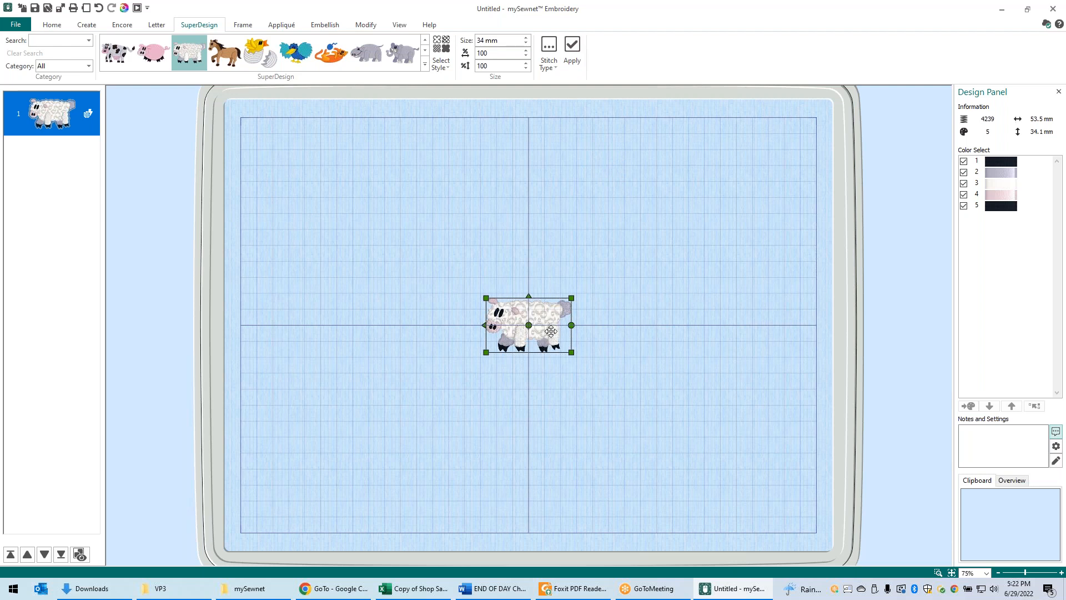
{"action": "left_click_drag", "start_coordinate": [551, 331], "coordinate": [309, 233]}
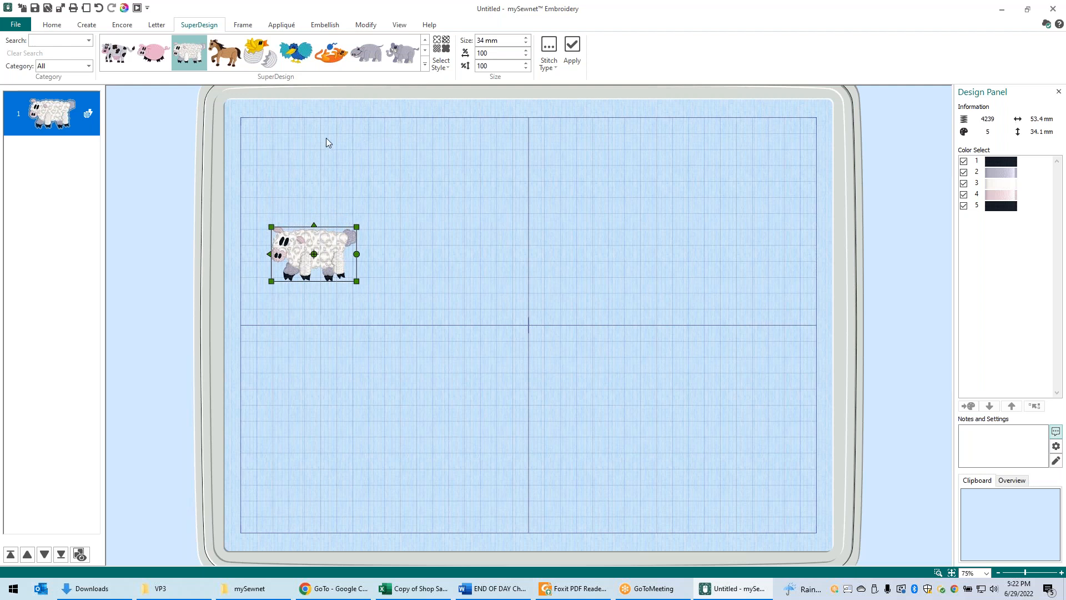
Add the pig and cow SuperDesigns from Cute Animals 1, and move the cow to the lower right of the pig.
{"action": "left_click", "coordinate": [150, 53]}
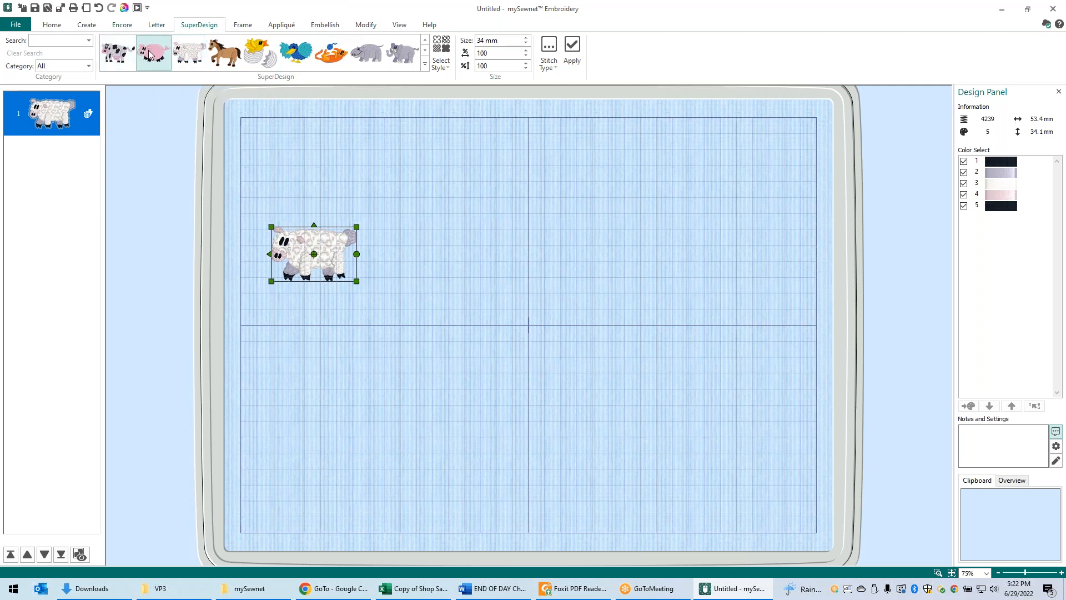
{"action": "left_click", "coordinate": [572, 48]}
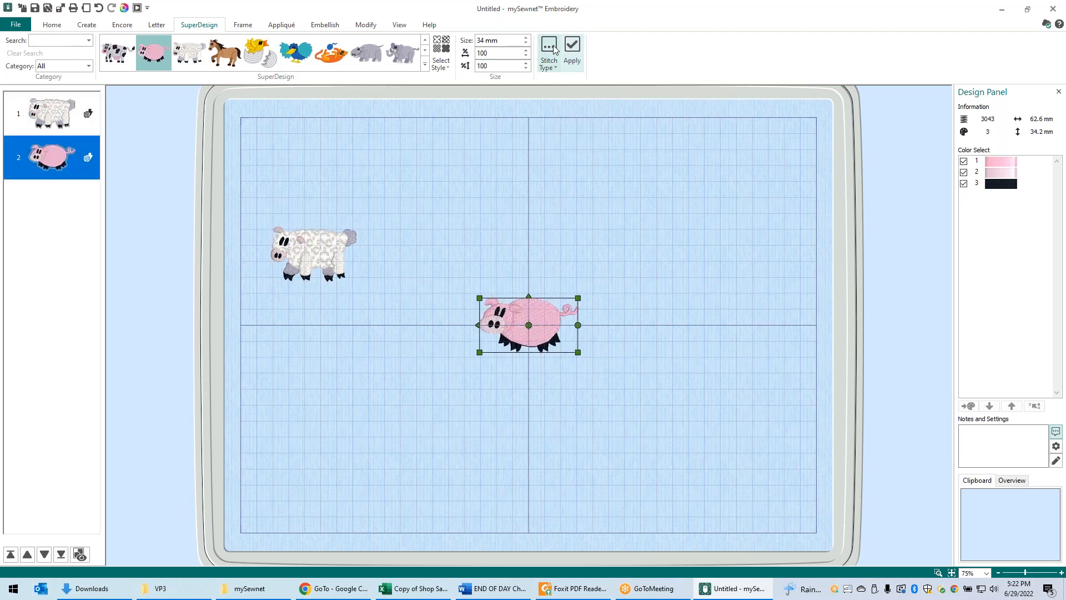
{"action": "left_click", "coordinate": [115, 55]}
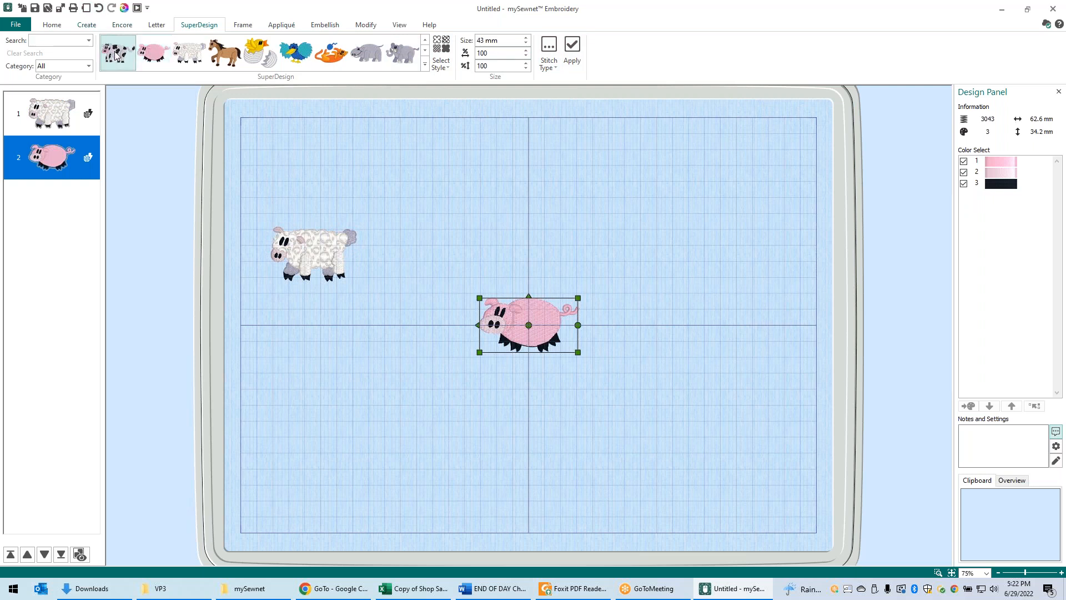
{"action": "left_click", "coordinate": [573, 48]}
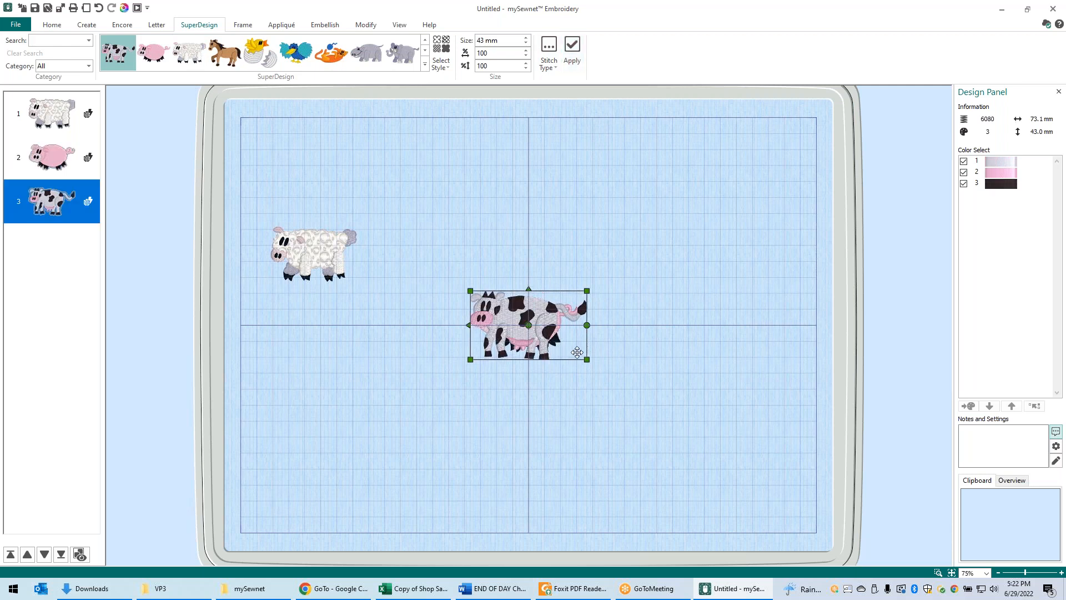
{"action": "left_click_drag", "start_coordinate": [583, 361], "coordinate": [683, 399]}
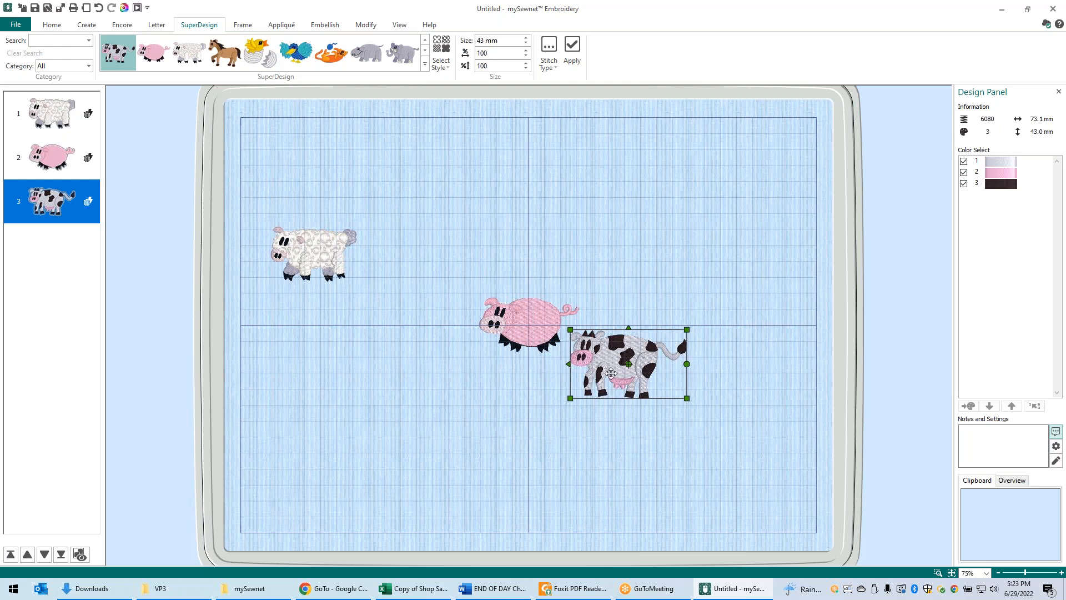
Clear the selection and cycle through the sheep, pig and cow designs one at a time.
{"action": "left_click", "coordinate": [298, 397]}
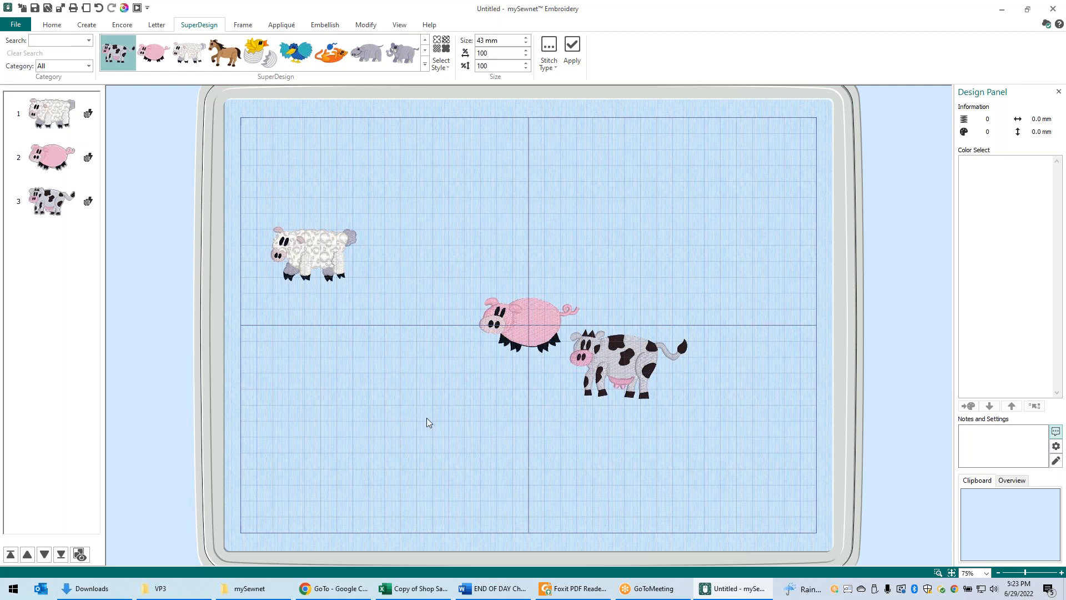
{"action": "key", "text": "Tab"}
{"action": "key", "text": "Tab"}
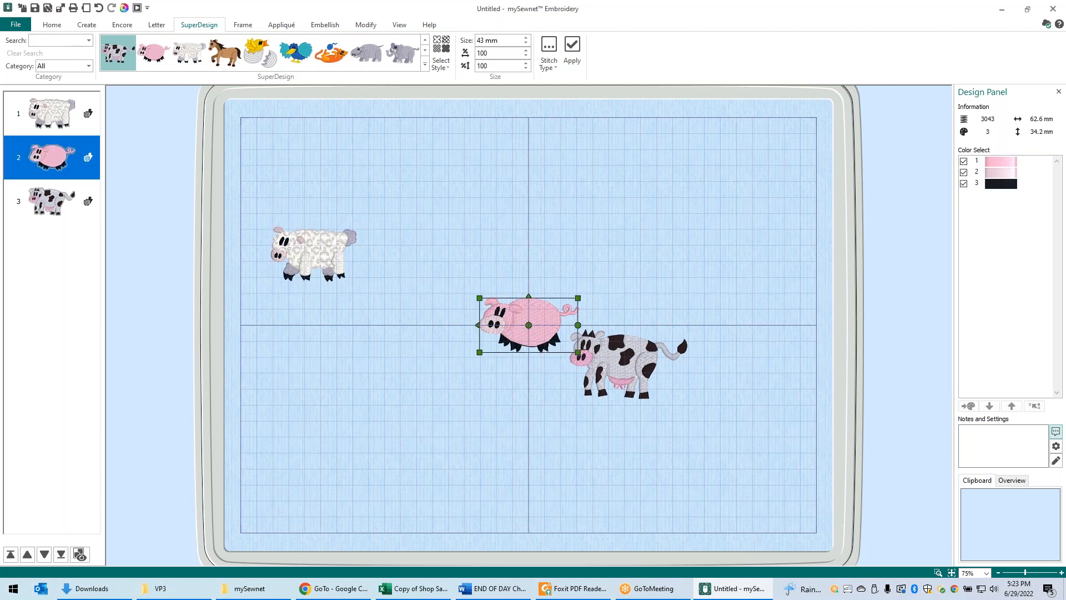
{"action": "key", "text": "Tab"}
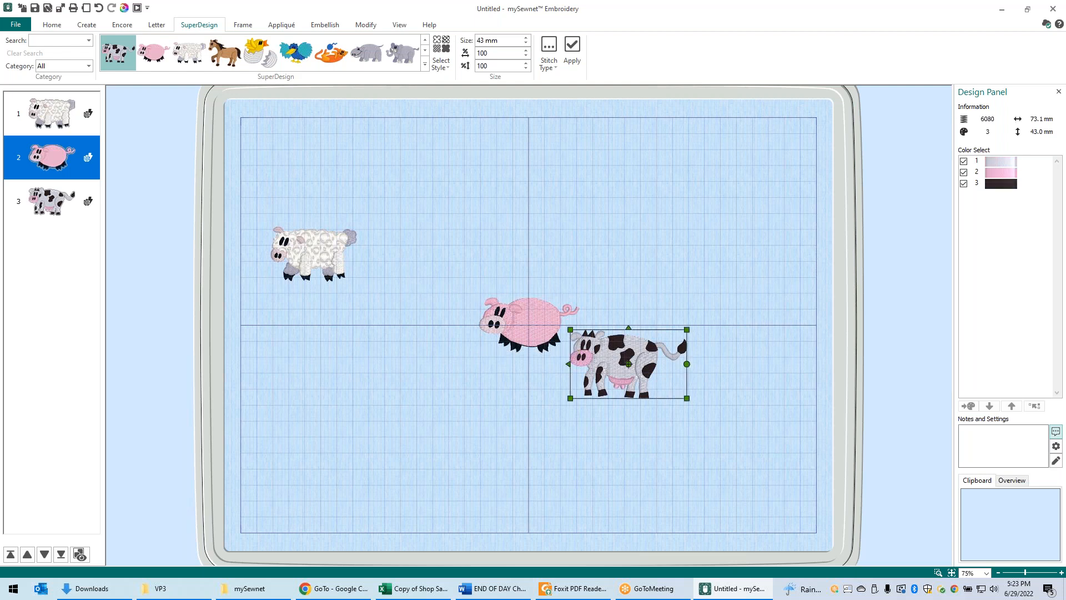
{"action": "key", "text": "Tab"}
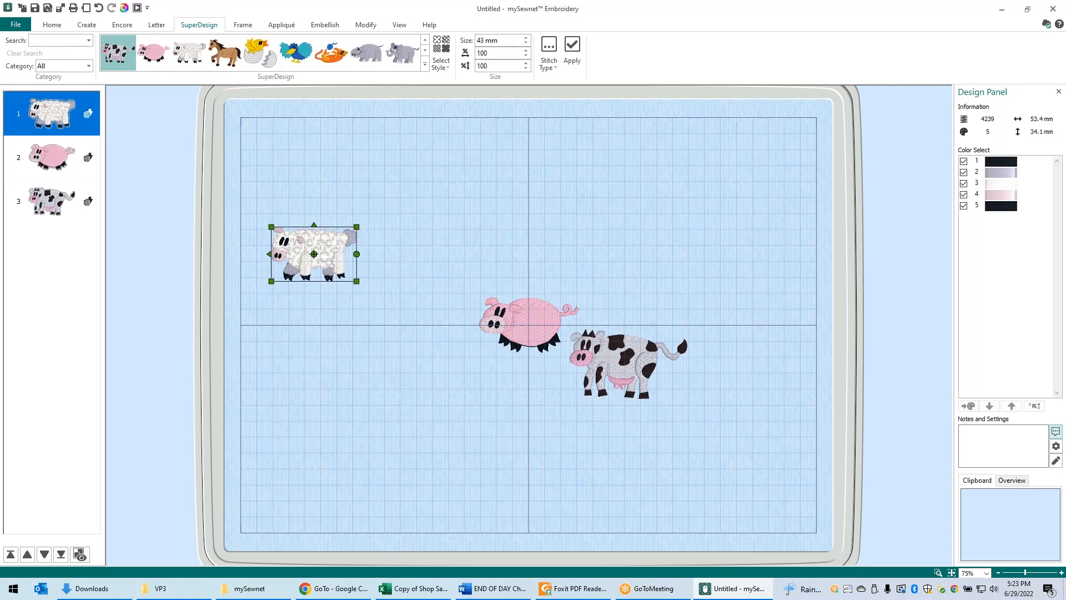
{"action": "key", "text": "Tab"}
{"action": "key", "text": "Tab"}
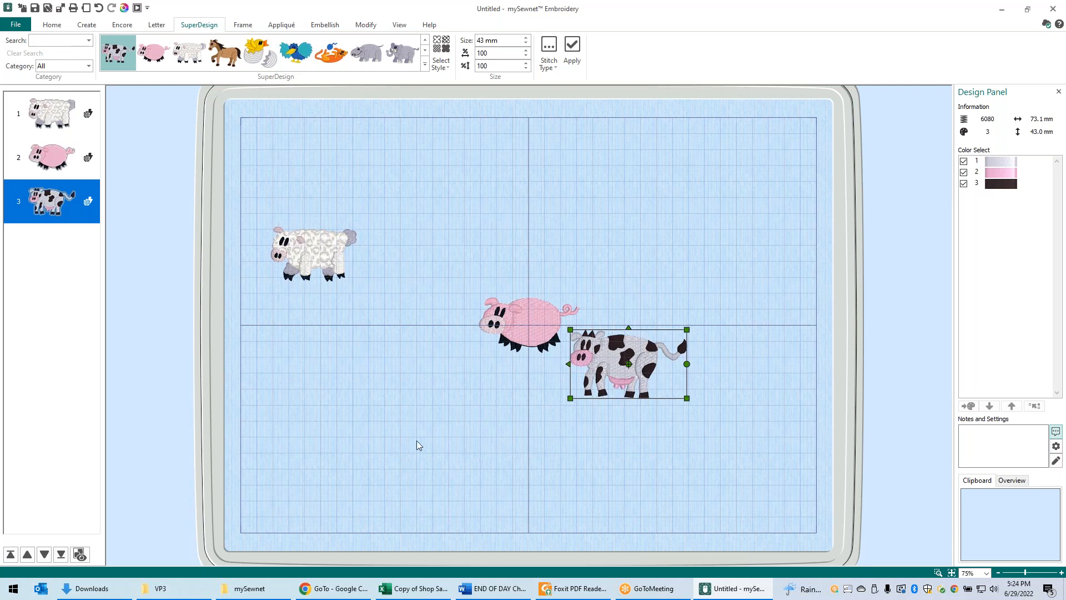
Select the sheep, pig and cow together in the hoop and clear the selection.
{"action": "key", "text": "ctrl+a"}
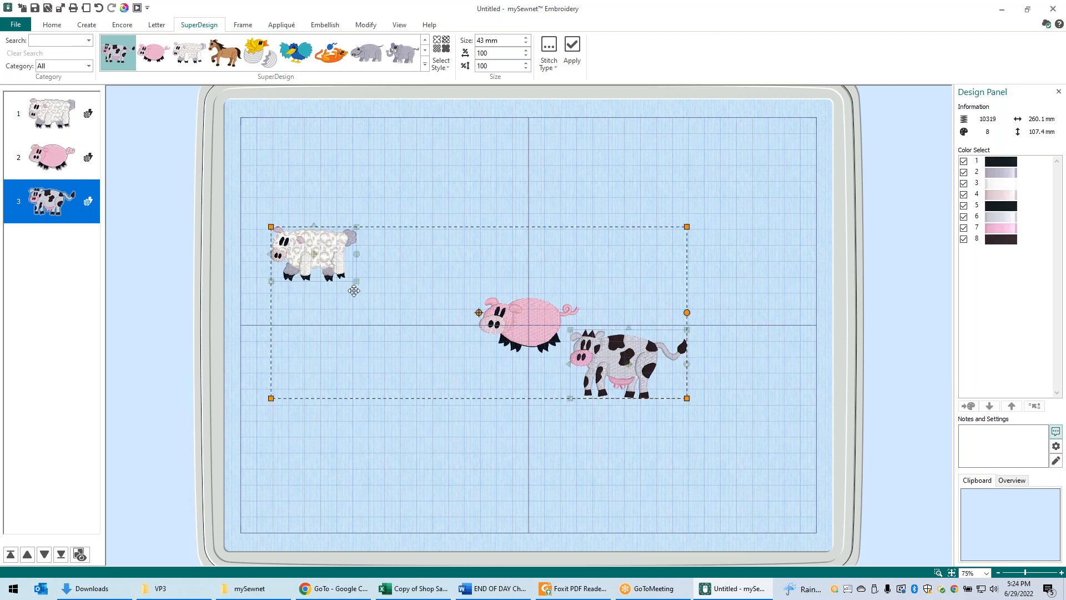
{"action": "left_click", "coordinate": [530, 339], "text": "ctrl"}
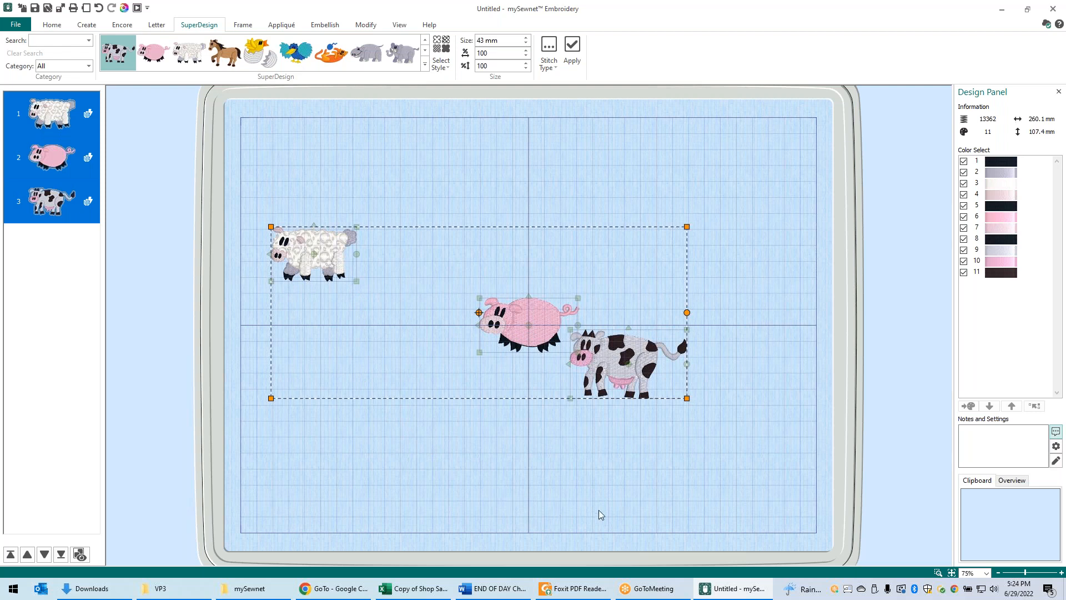
{"action": "left_click", "coordinate": [642, 473]}
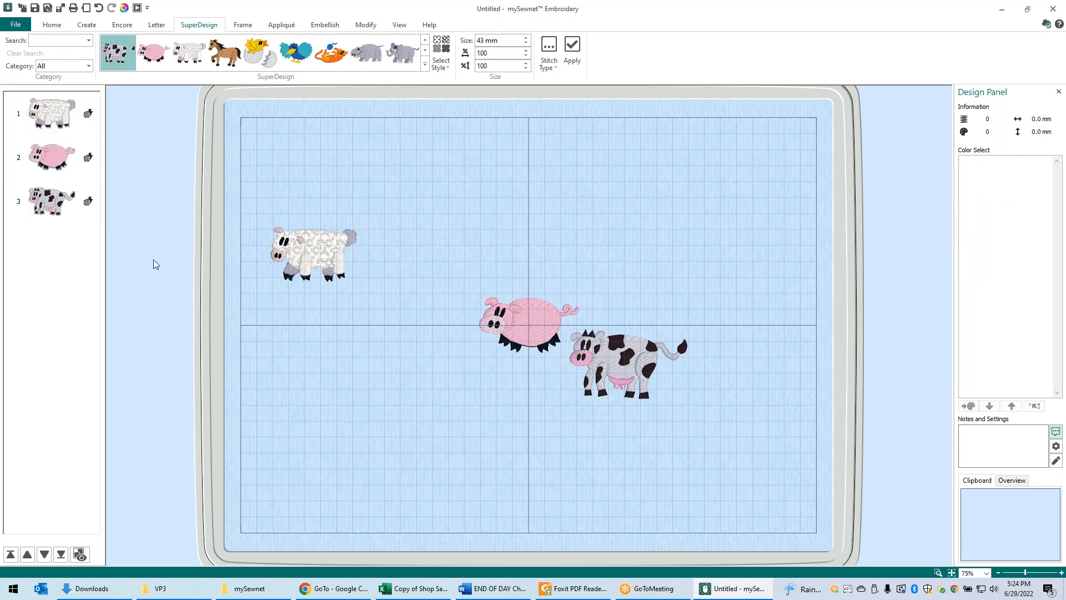
Enlarge the sheep, pig and cow together to about 298 x 123 mm, undo the resize and deselect everything.
{"action": "left_click", "coordinate": [47, 117]}
{"action": "left_click", "coordinate": [49, 167], "text": "ctrl"}
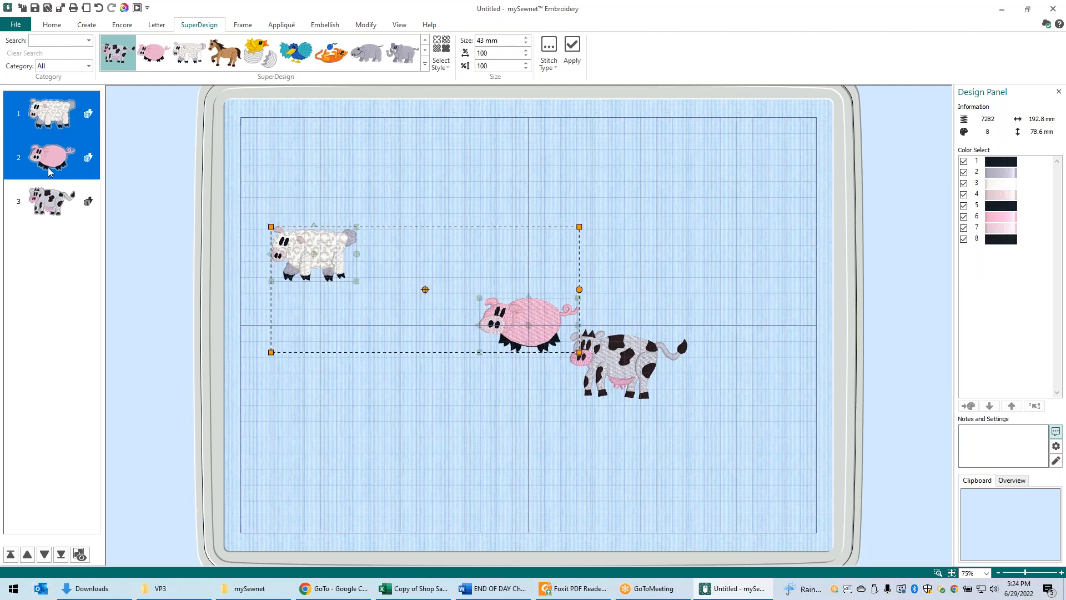
{"action": "left_click", "coordinate": [46, 204], "text": "ctrl"}
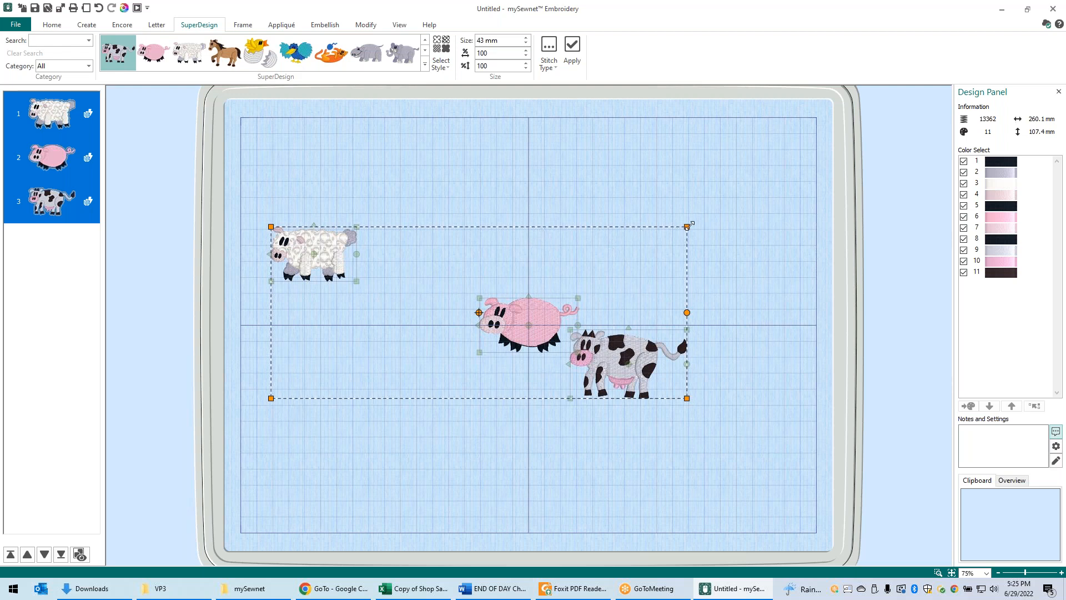
{"action": "left_click_drag", "start_coordinate": [686, 228], "coordinate": [747, 150]}
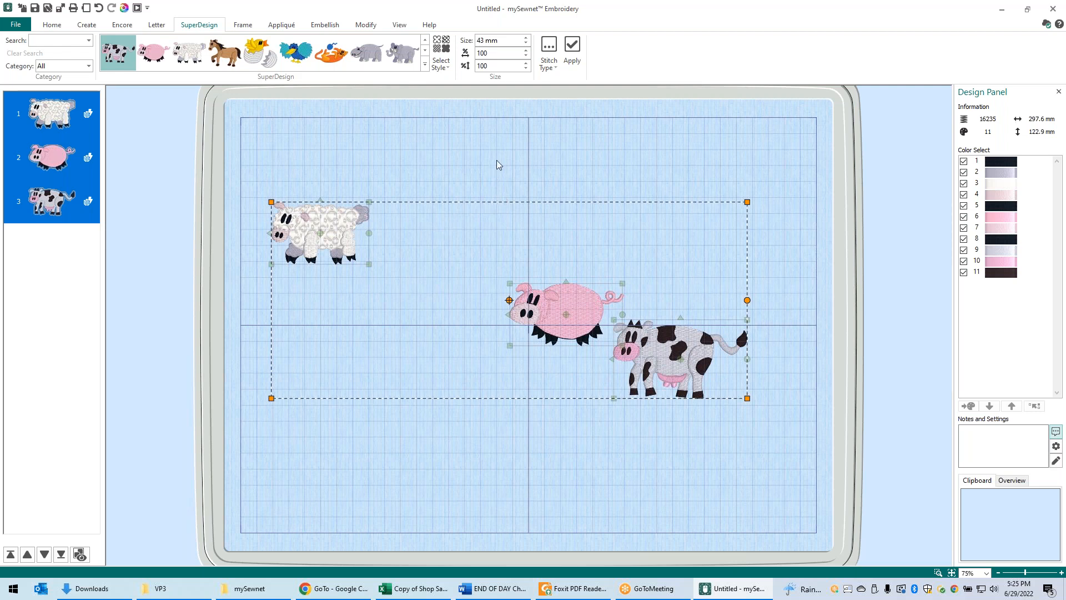
{"action": "left_click", "coordinate": [99, 9]}
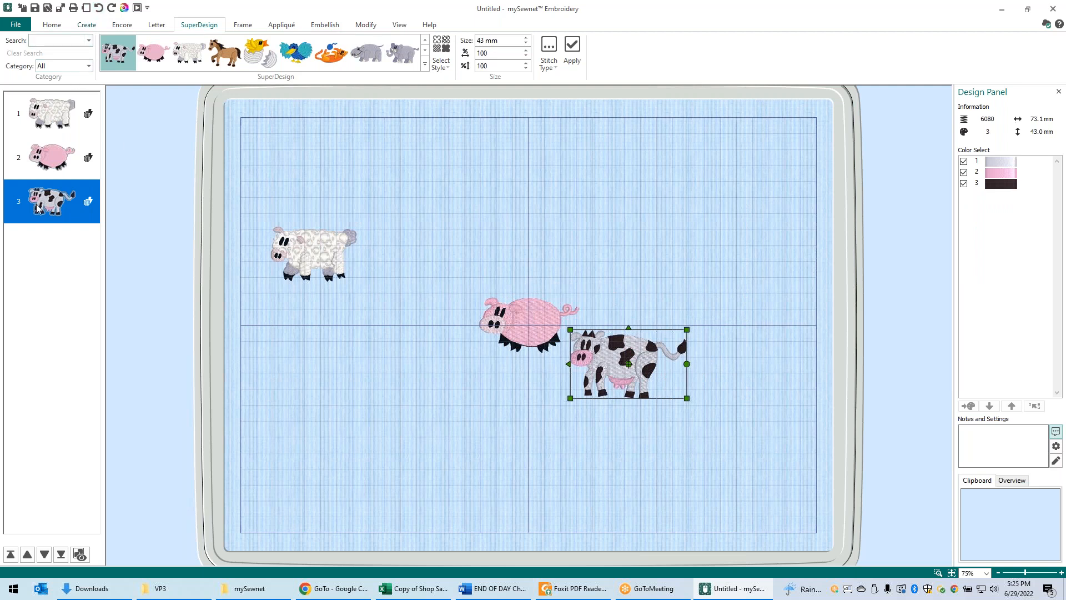
{"action": "left_click", "coordinate": [300, 451]}
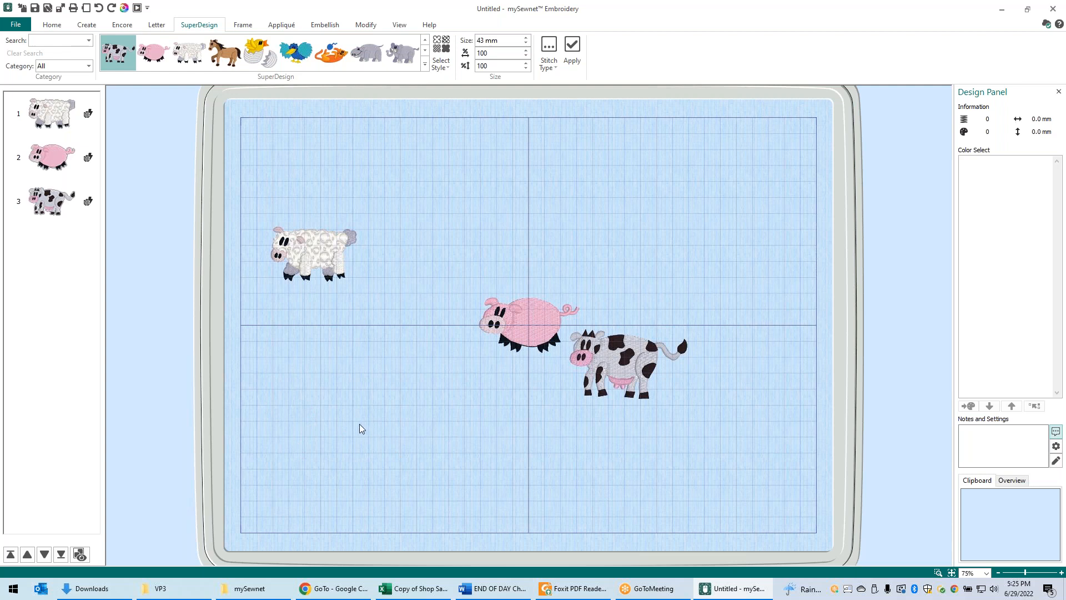
Move the sheep down and to the right, closer to the pig.
{"action": "left_click", "coordinate": [318, 254]}
{"action": "left_click_drag", "start_coordinate": [324, 256], "coordinate": [420, 305]}
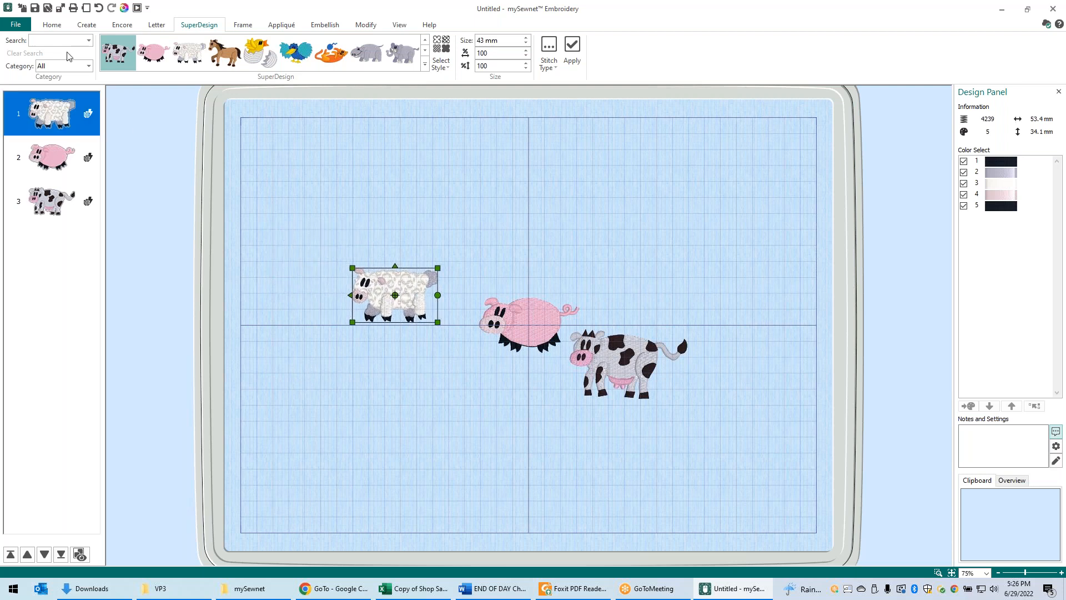
Draw a Box Select rectangle around the pig in the hoop.
{"action": "left_click", "coordinate": [52, 25]}
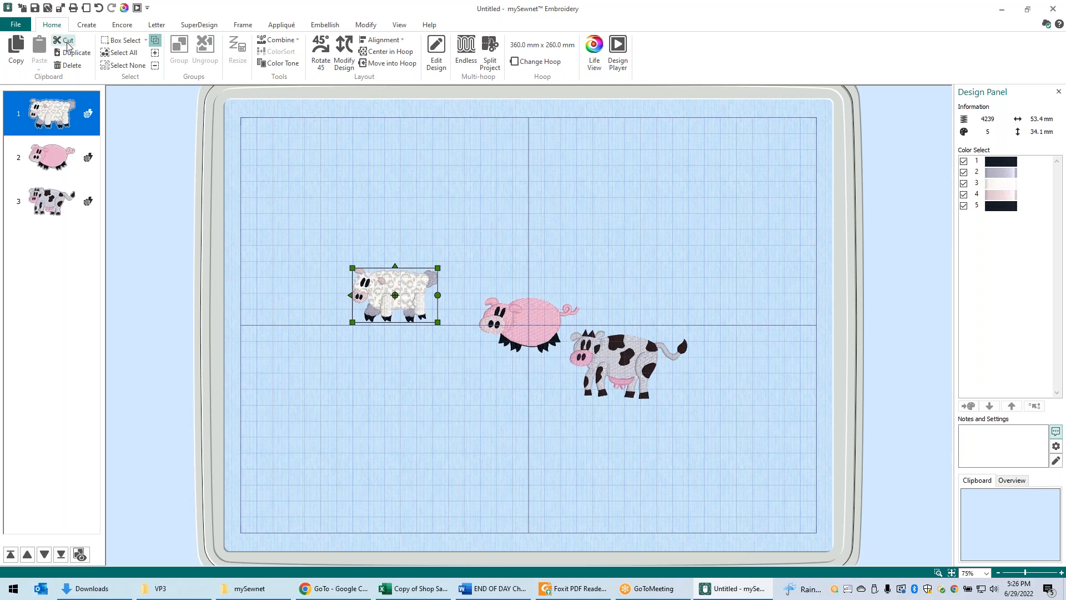
{"action": "left_click", "coordinate": [136, 45]}
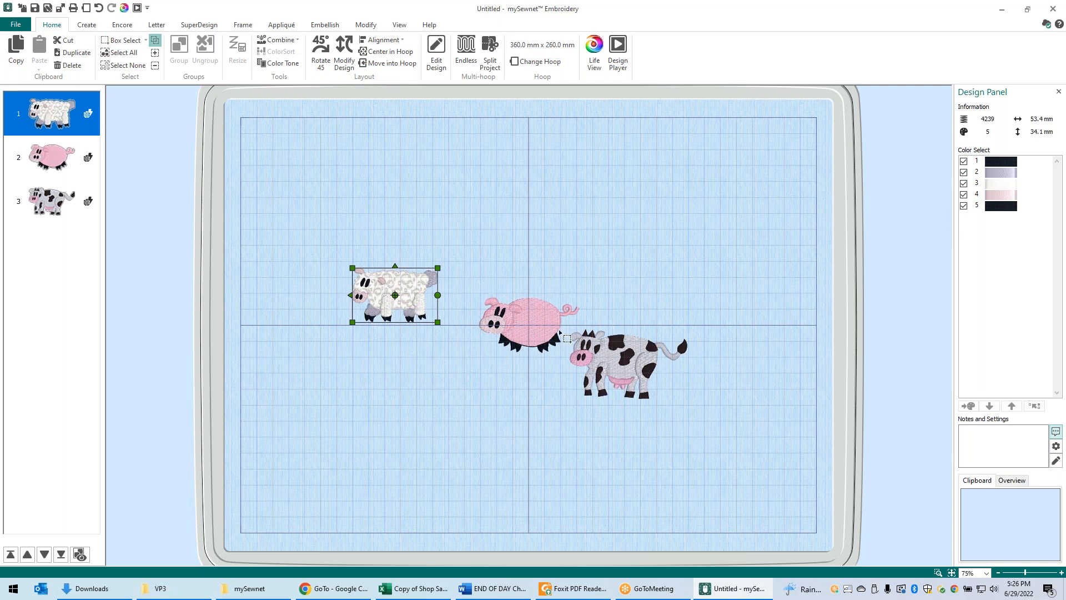
{"action": "left_click_drag", "start_coordinate": [474, 282], "coordinate": [572, 356]}
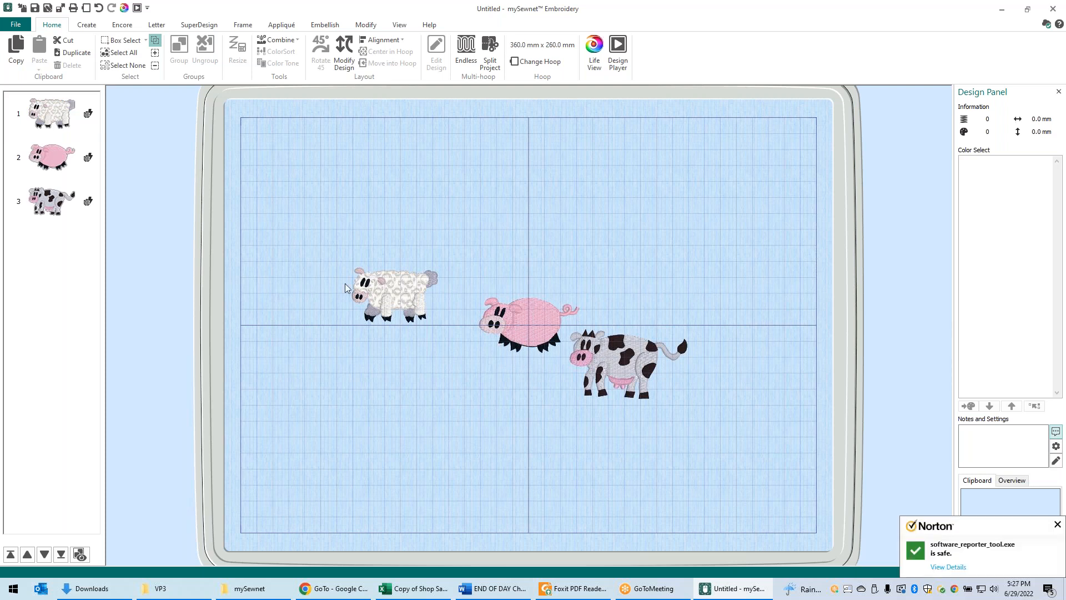
Select the sheep with a Box Select rectangle, and clear the selection.
{"action": "left_click", "coordinate": [145, 40]}
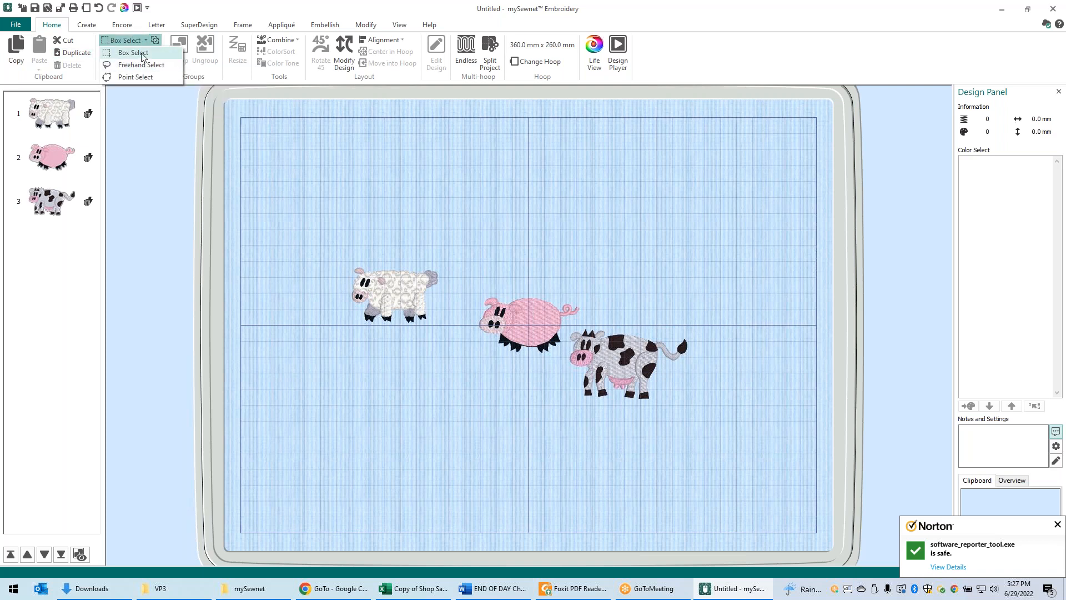
{"action": "left_click", "coordinate": [142, 56]}
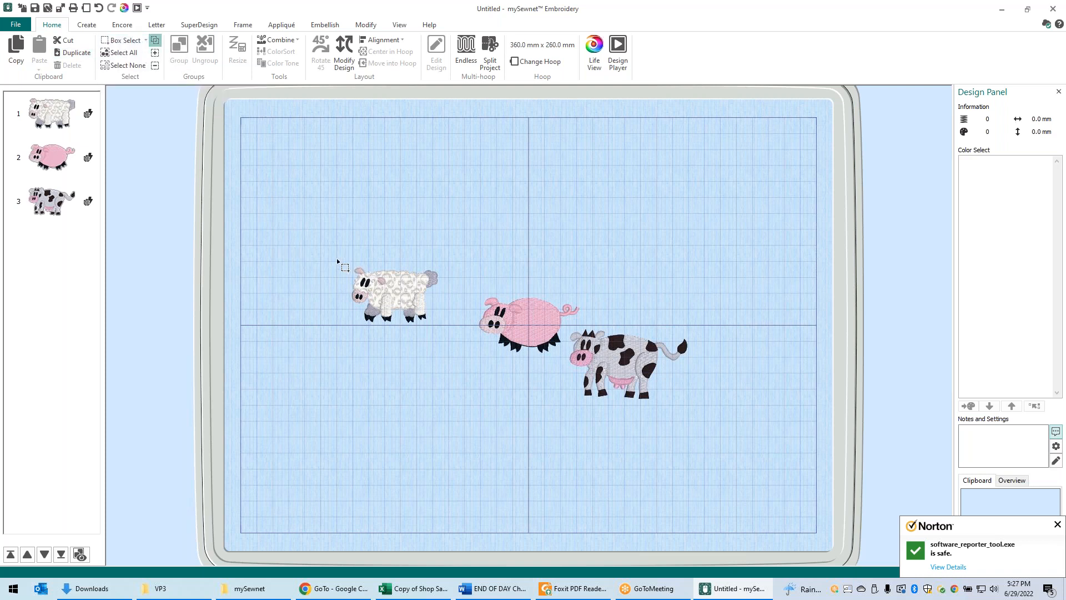
{"action": "left_click_drag", "start_coordinate": [337, 260], "coordinate": [451, 339]}
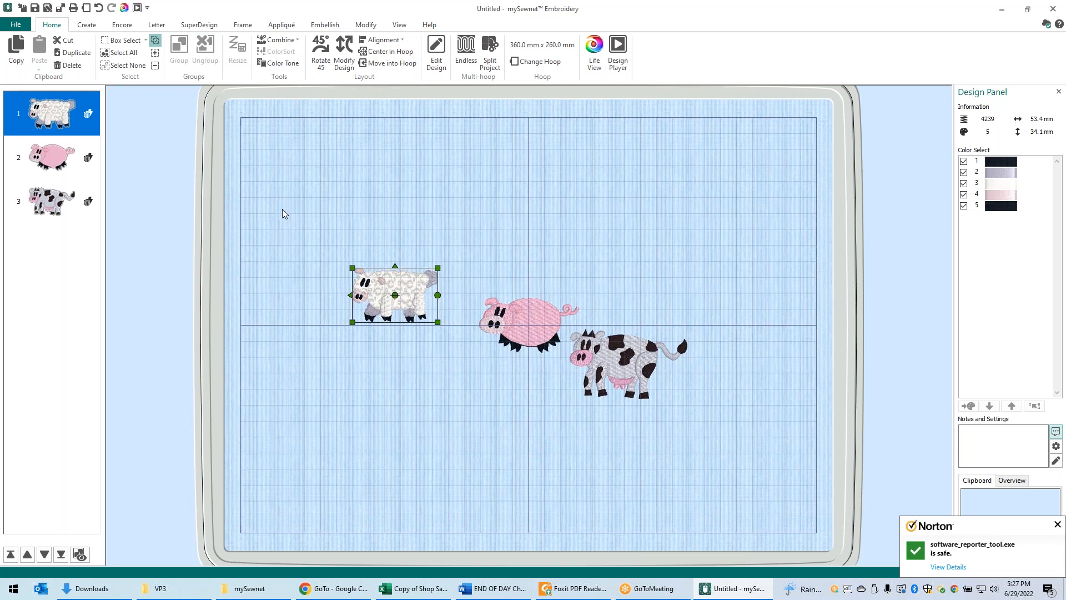
{"action": "left_click", "coordinate": [299, 222]}
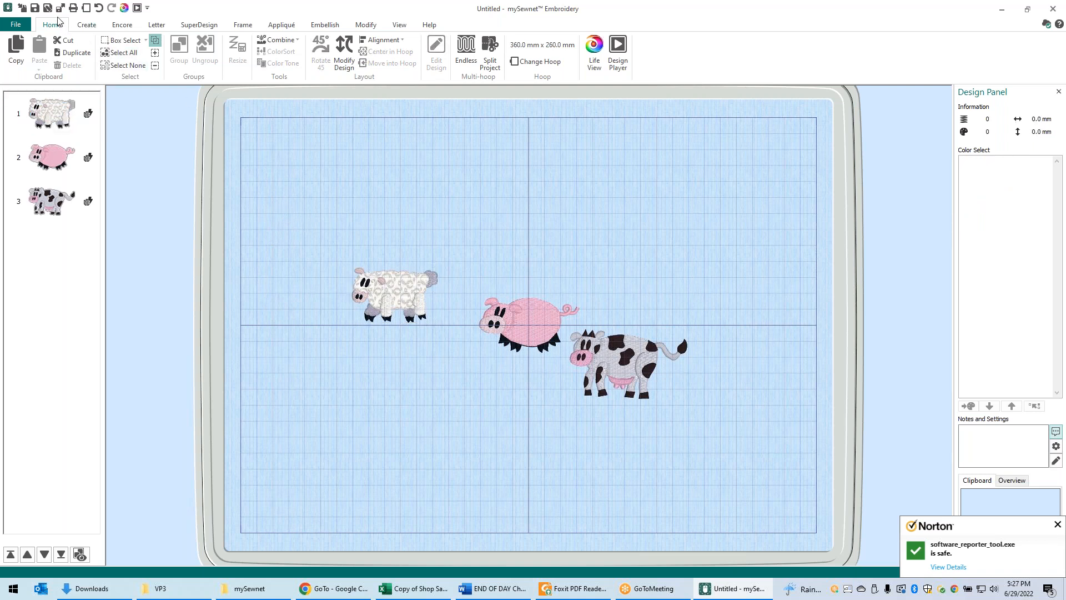
Select the cow with a Freehand Select outline, move it slightly down and to the right, and deselect it.
{"action": "left_click", "coordinate": [146, 42]}
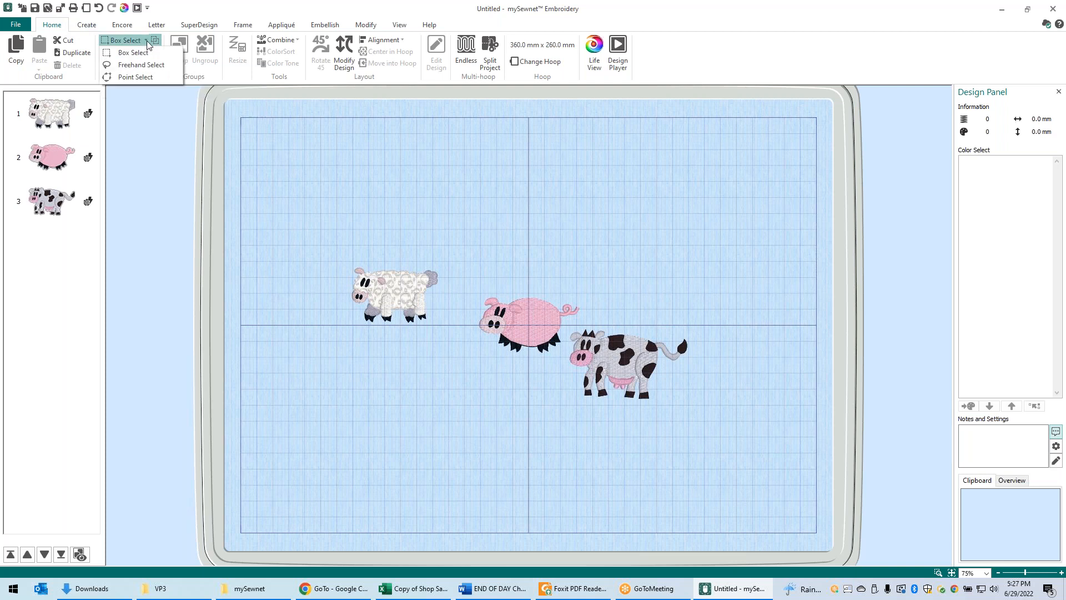
{"action": "left_click", "coordinate": [134, 68]}
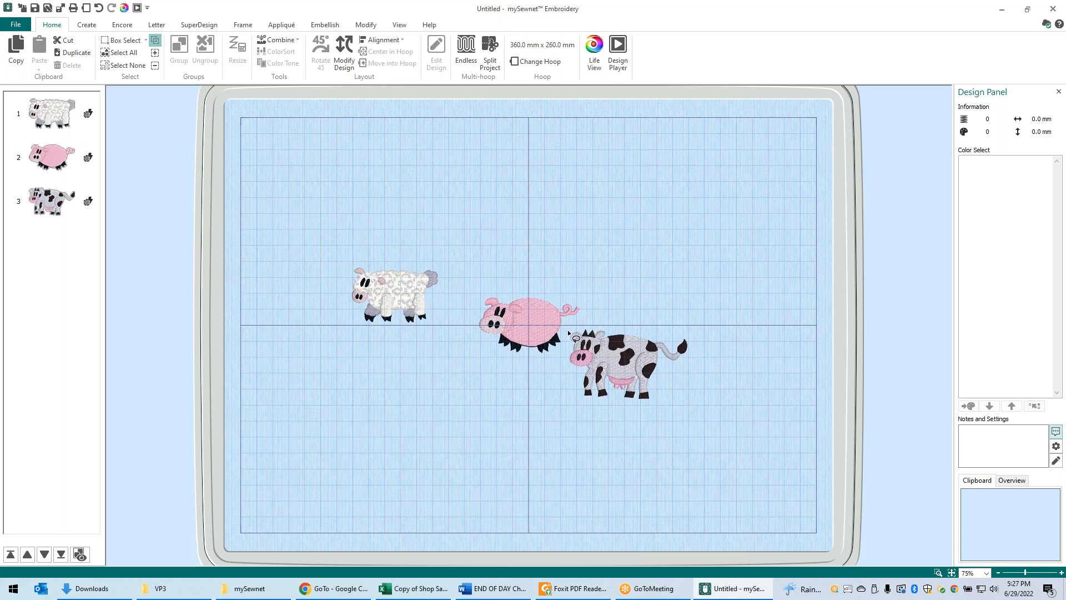
{"action": "mouse_move", "coordinate": [567, 330]}
{"action": "left_mouse_down"}
{"action": "mouse_move", "coordinate": [611, 325]}
{"action": "mouse_move", "coordinate": [694, 337]}
{"action": "mouse_move", "coordinate": [713, 373]}
{"action": "mouse_move", "coordinate": [663, 419]}
{"action": "mouse_move", "coordinate": [594, 422]}
{"action": "mouse_move", "coordinate": [553, 392]}
{"action": "mouse_move", "coordinate": [569, 331]}
{"action": "left_mouse_up"}
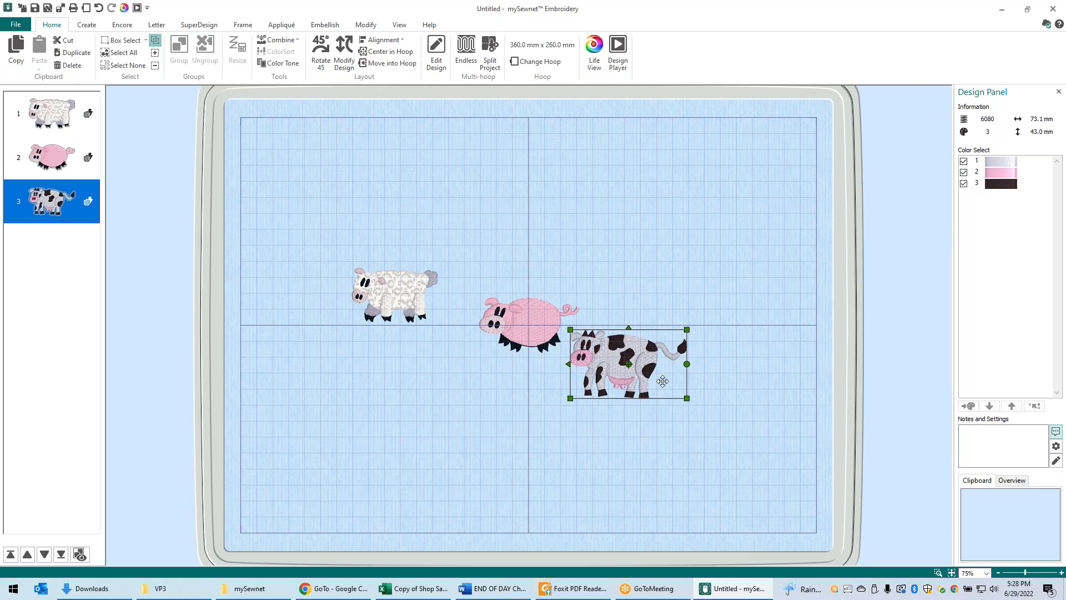
{"action": "left_click_drag", "start_coordinate": [663, 381], "coordinate": [672, 394]}
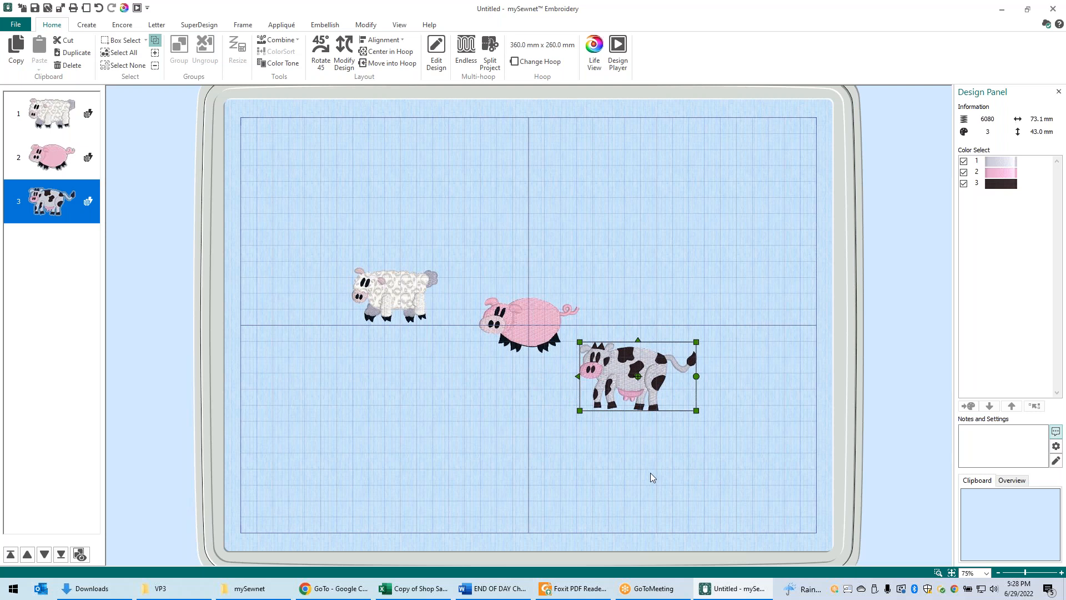
{"action": "left_click", "coordinate": [629, 456]}
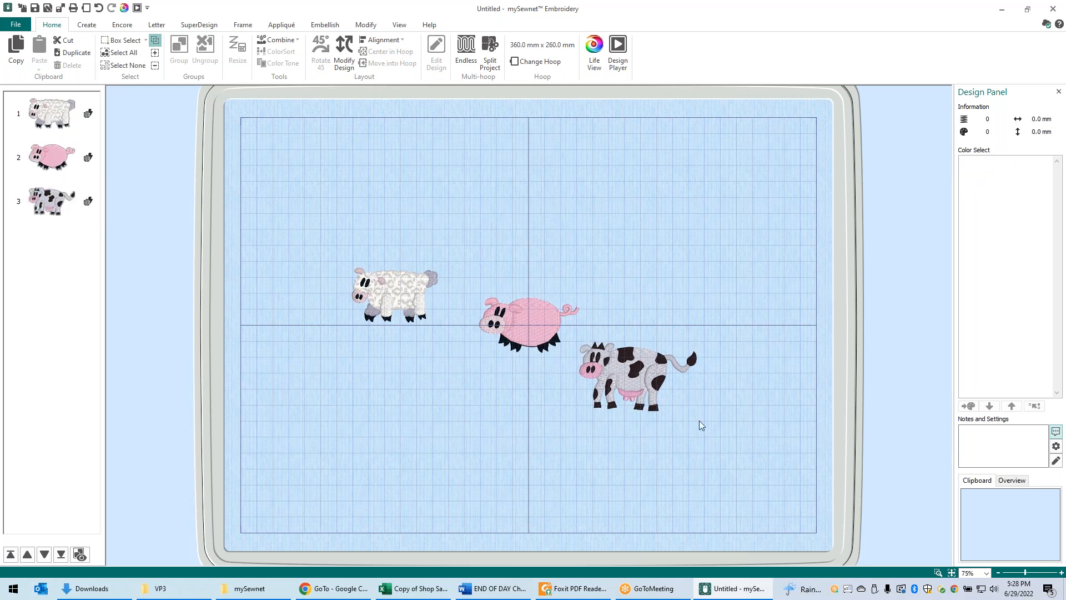
Outline the pig with six Point Select points placed around it.
{"action": "left_click", "coordinate": [146, 41]}
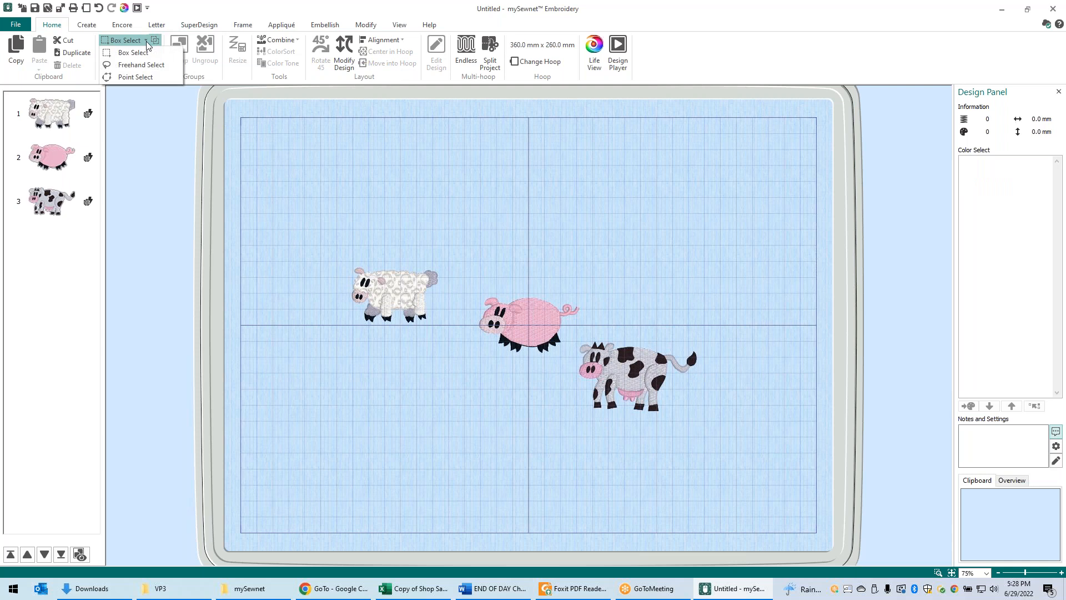
{"action": "left_click", "coordinate": [136, 77]}
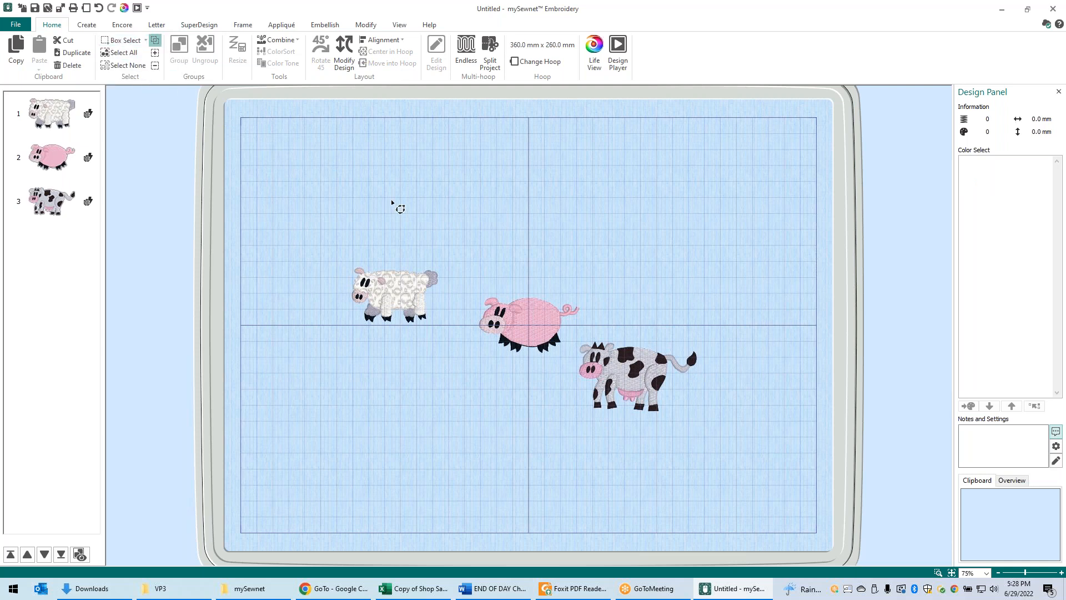
{"action": "left_click", "coordinate": [476, 294]}
{"action": "left_click", "coordinate": [476, 341]}
{"action": "left_click", "coordinate": [519, 360]}
{"action": "left_click", "coordinate": [558, 351]}
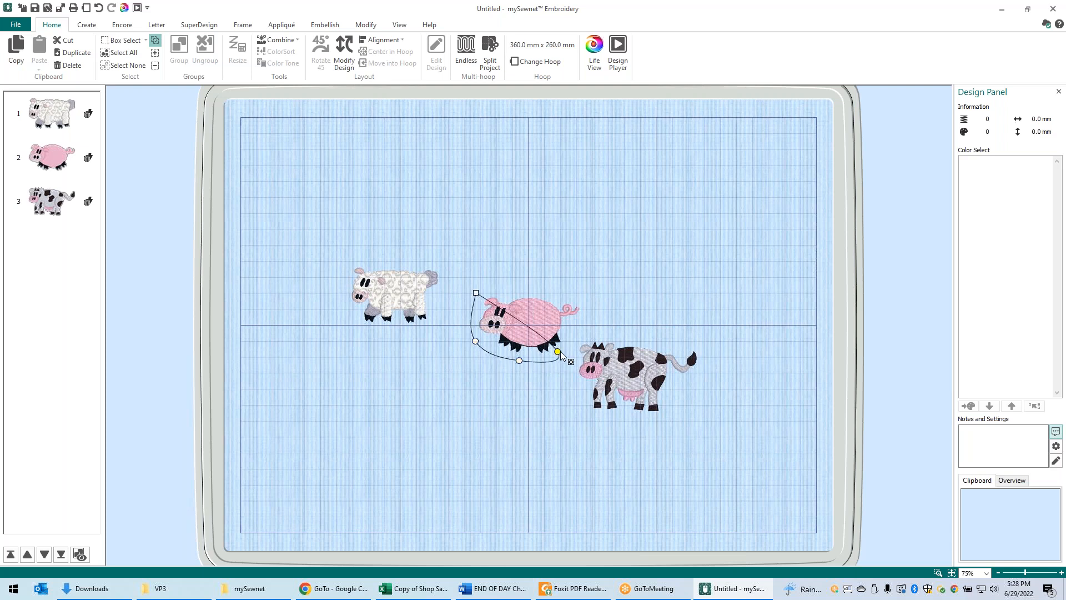
{"action": "left_click", "coordinate": [585, 325]}
{"action": "left_click", "coordinate": [586, 289]}
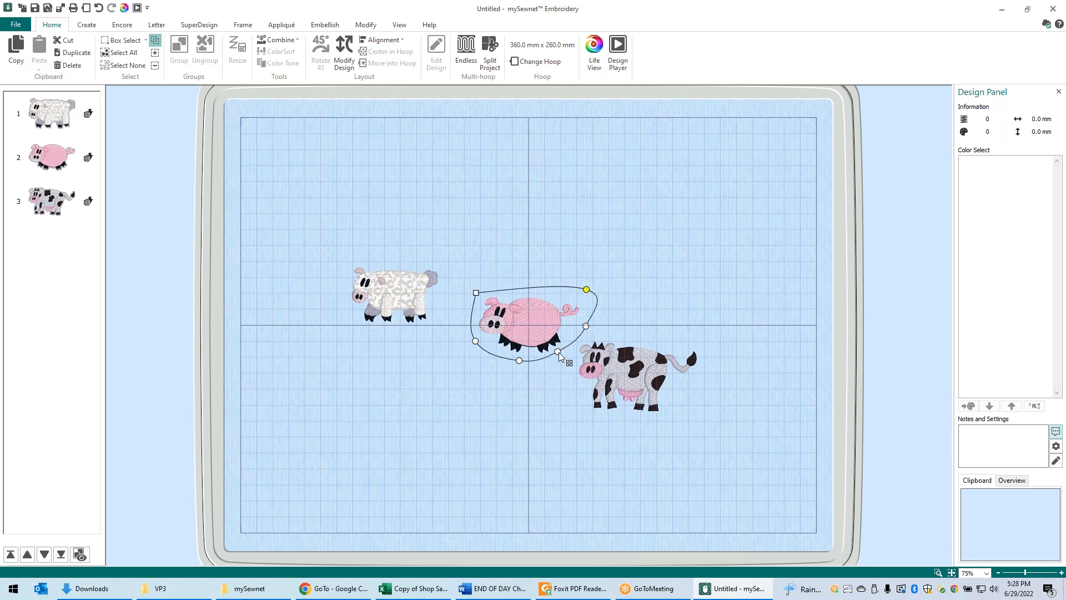
Adjust the outline point beneath the pig and complete the Point Select selection.
{"action": "left_click_drag", "start_coordinate": [559, 352], "coordinate": [591, 378]}
{"action": "left_click_drag", "start_coordinate": [600, 382], "coordinate": [558, 360]}
{"action": "left_click_drag", "start_coordinate": [557, 361], "coordinate": [547, 360]}
{"action": "right_click", "coordinate": [609, 278]}
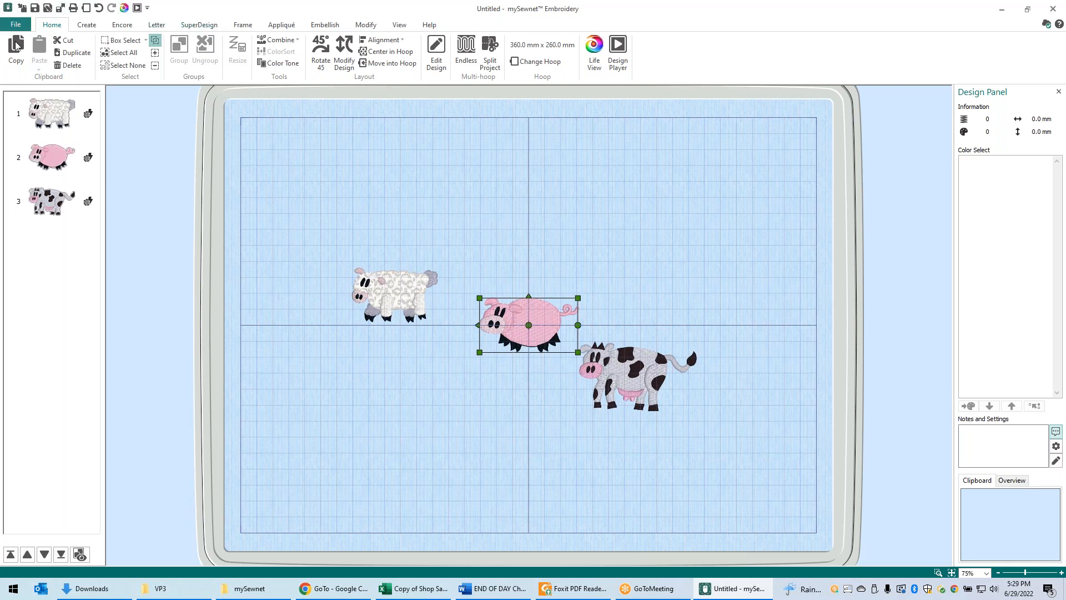
Select the sheep, pig and cow together with one Box Select rectangle.
{"action": "left_click", "coordinate": [146, 42]}
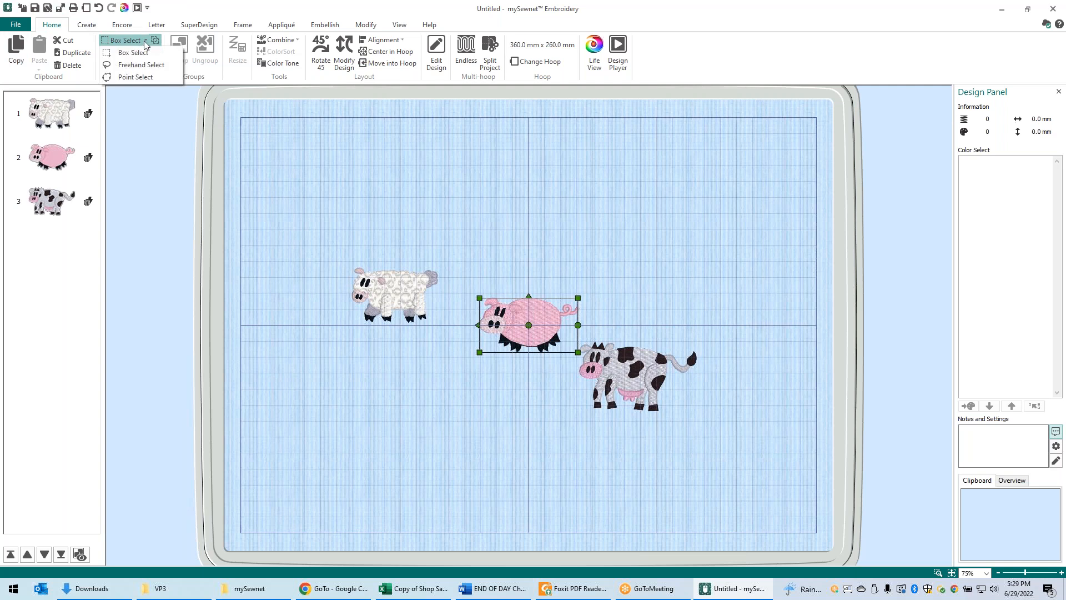
{"action": "left_click", "coordinate": [139, 51]}
{"action": "left_click_drag", "start_coordinate": [313, 232], "coordinate": [753, 454]}
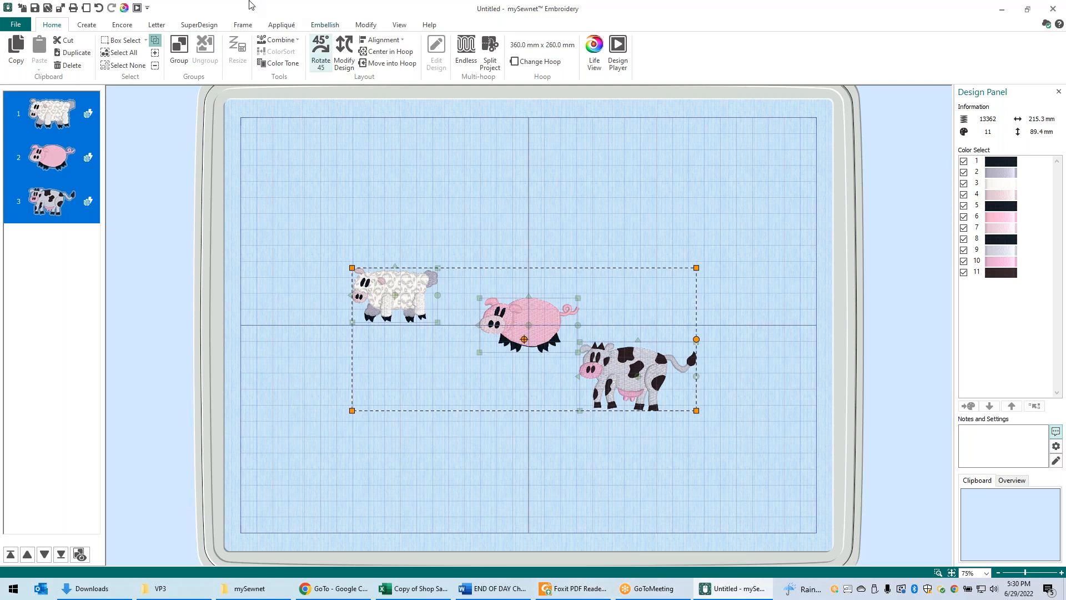
Undo the last moves of the cow and the sheep, and deselect everything.
{"action": "left_click", "coordinate": [99, 8]}
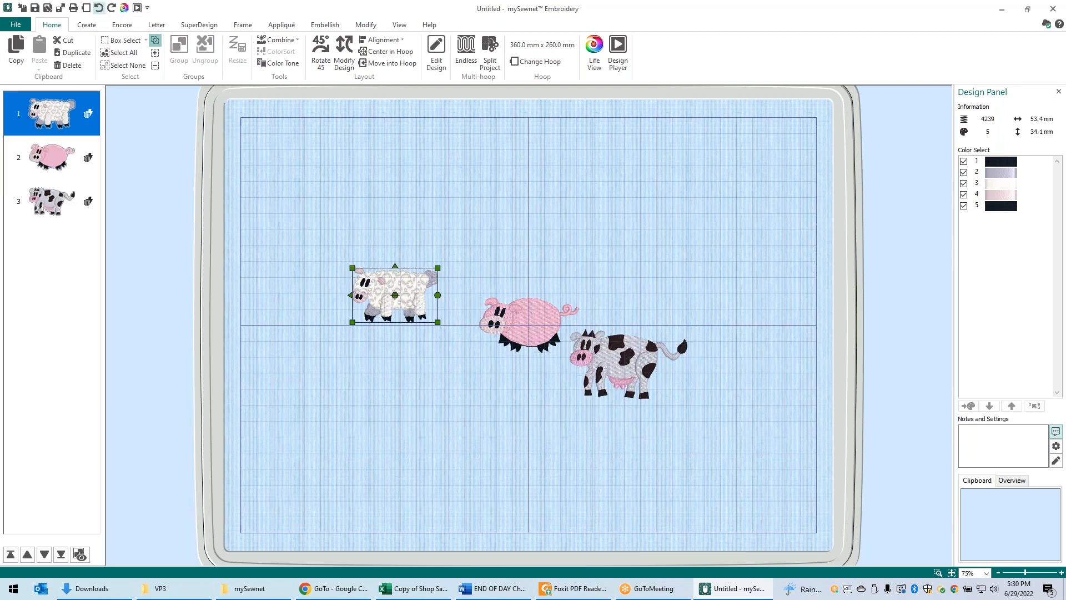
{"action": "left_click", "coordinate": [99, 9]}
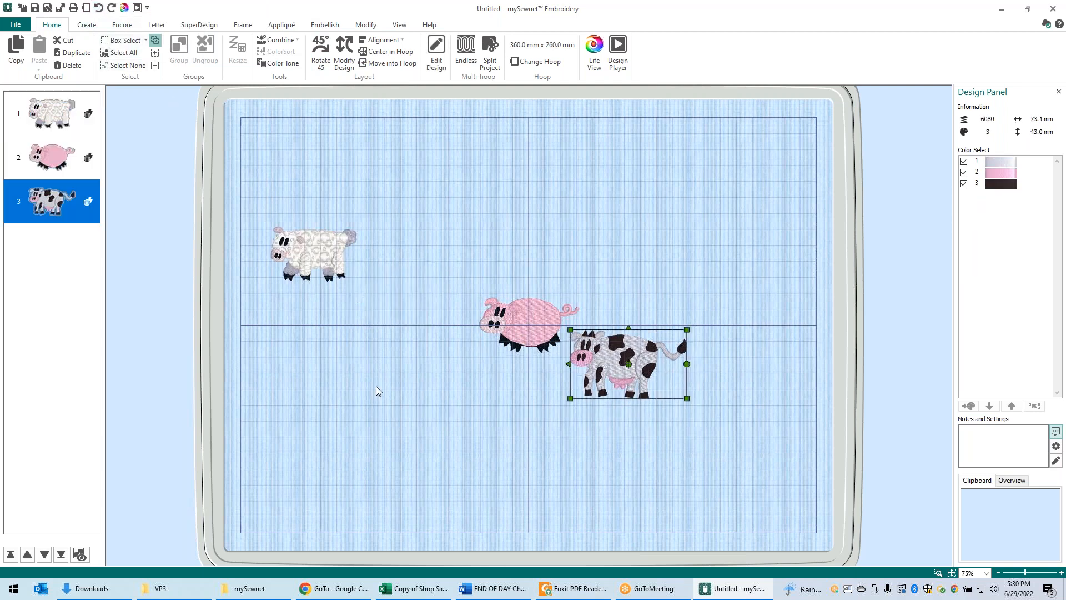
{"action": "left_click", "coordinate": [644, 486]}
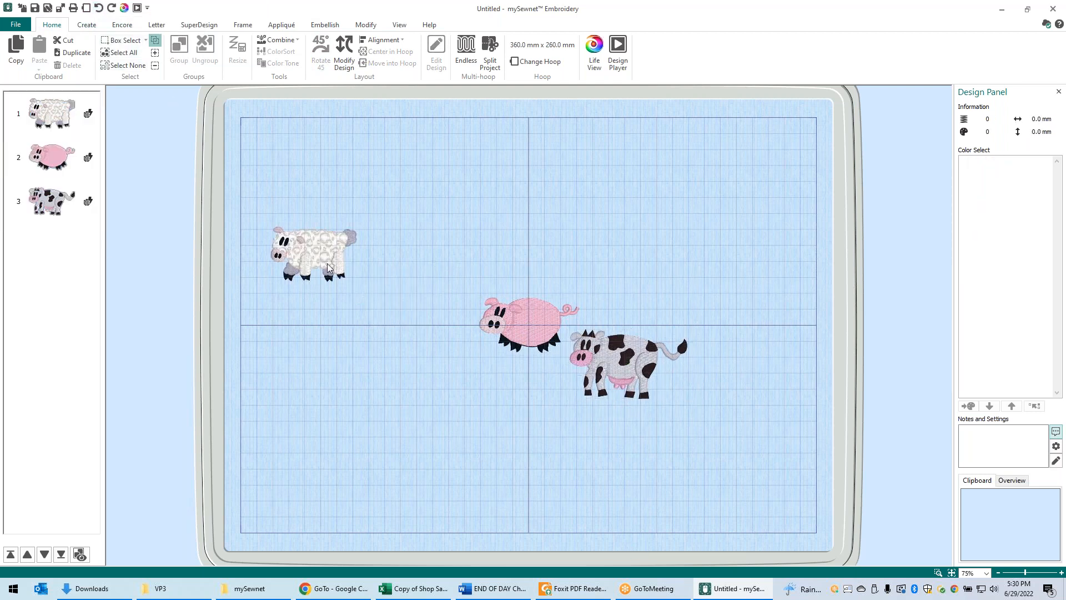
Move the sheep down and to the right until it stands close to the pig, and deselect it.
{"action": "left_click", "coordinate": [312, 252]}
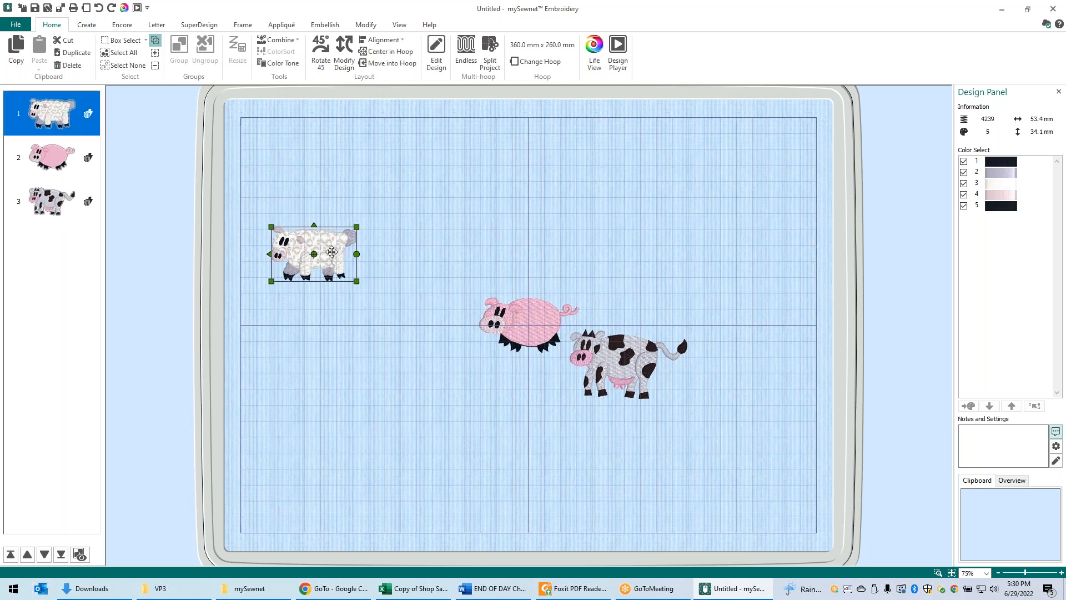
{"action": "left_click_drag", "start_coordinate": [331, 247], "coordinate": [425, 286]}
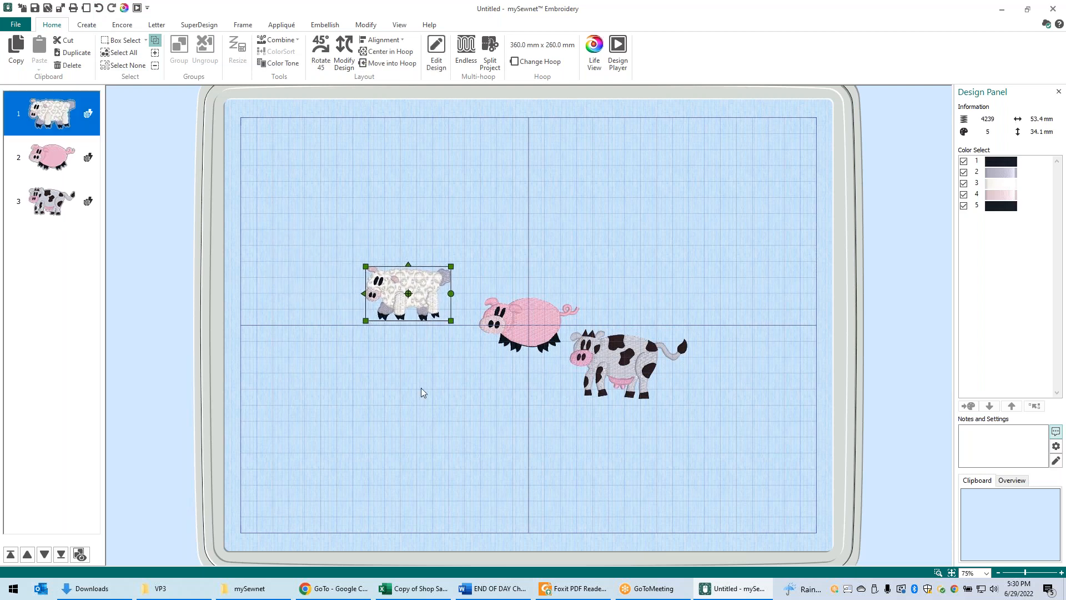
{"action": "left_click", "coordinate": [430, 422]}
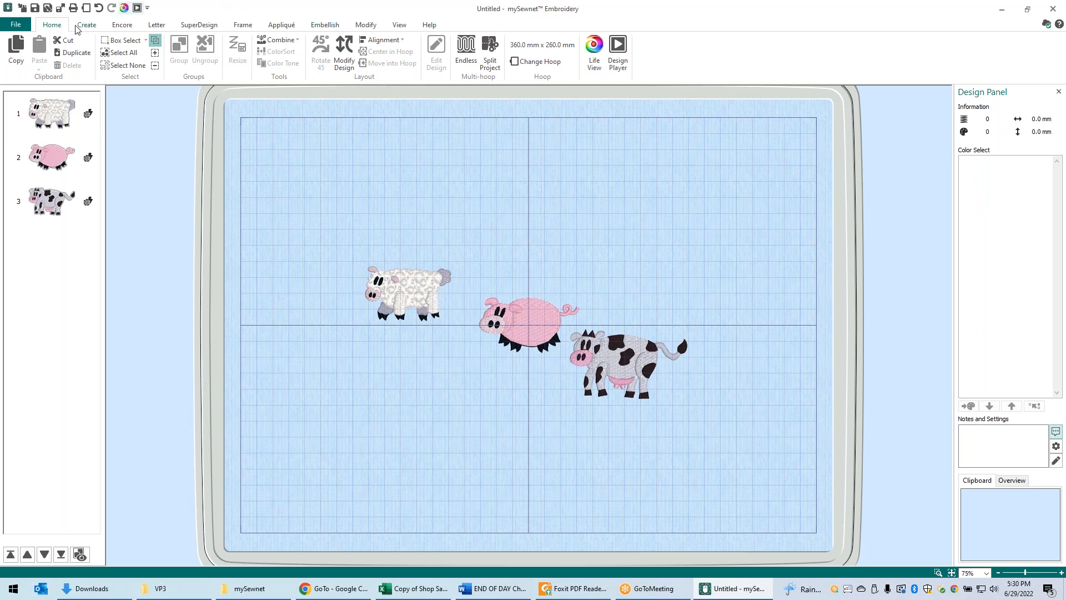
Use Select All on the three animals, move them slightly down and to the left, and clear the selection with Select None.
{"action": "left_click", "coordinate": [129, 55]}
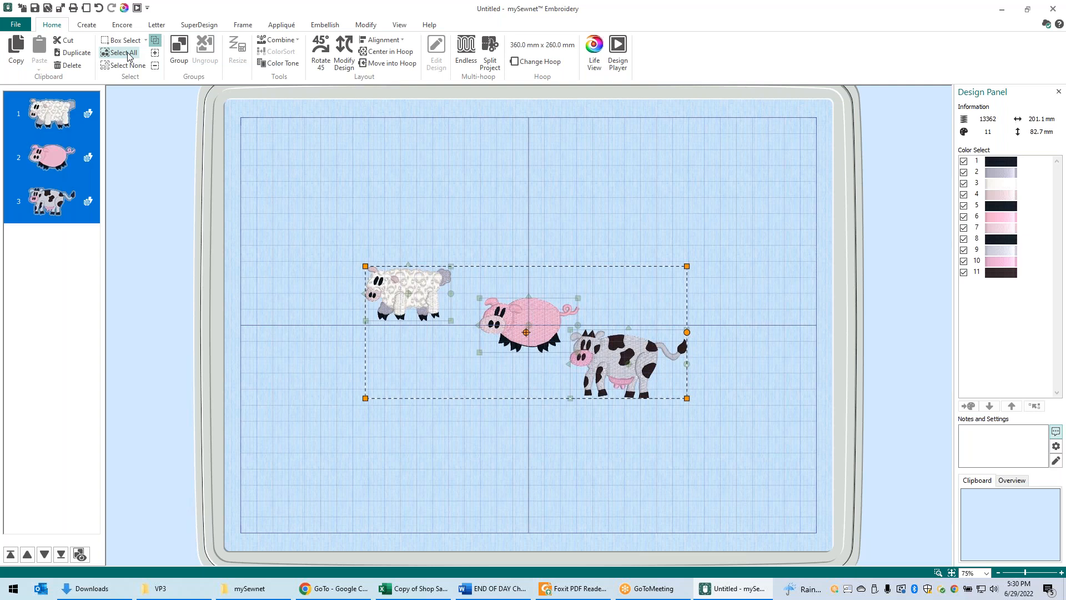
{"action": "mouse_move", "coordinate": [487, 284]}
{"action": "left_mouse_down"}
{"action": "mouse_move", "coordinate": [389, 201]}
{"action": "mouse_move", "coordinate": [385, 317]}
{"action": "mouse_move", "coordinate": [547, 389]}
{"action": "mouse_move", "coordinate": [519, 244]}
{"action": "mouse_move", "coordinate": [444, 225]}
{"action": "mouse_move", "coordinate": [472, 289]}
{"action": "mouse_move", "coordinate": [471, 327]}
{"action": "mouse_move", "coordinate": [491, 291]}
{"action": "left_mouse_up"}
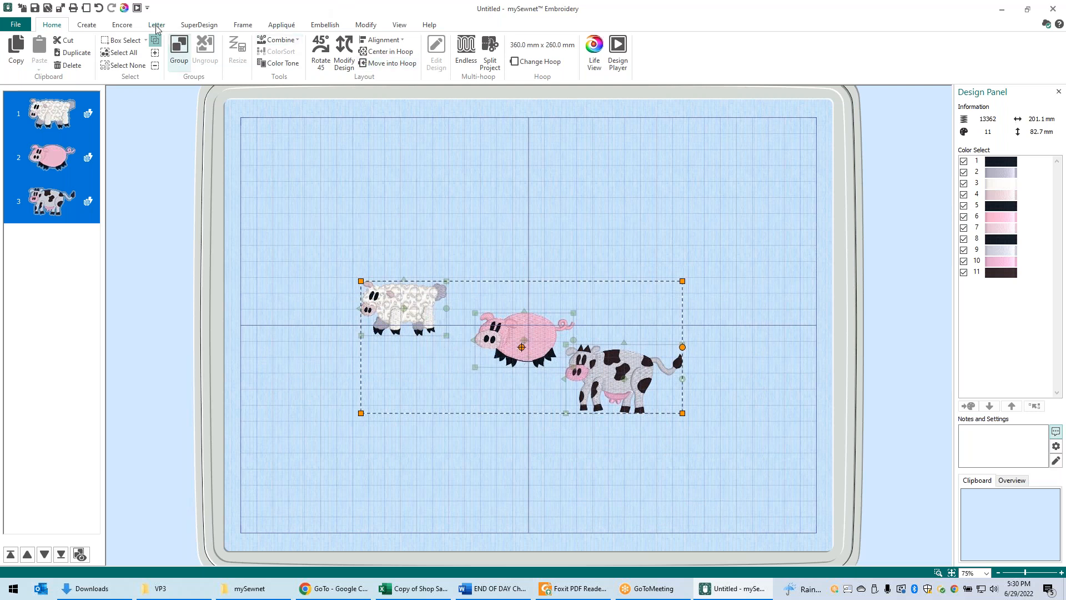
{"action": "left_click", "coordinate": [128, 66]}
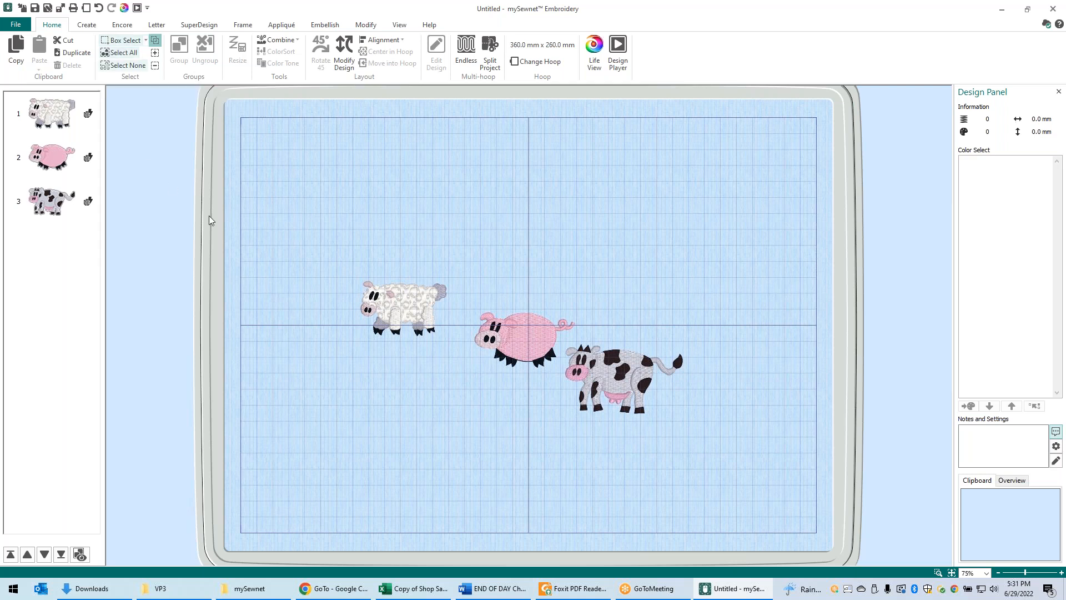
Select the sheep, pig and cow individually in the design list, and add the pig and sheep to the cow's selection.
{"action": "left_click", "coordinate": [43, 123]}
{"action": "left_click", "coordinate": [46, 159]}
{"action": "left_click", "coordinate": [48, 200]}
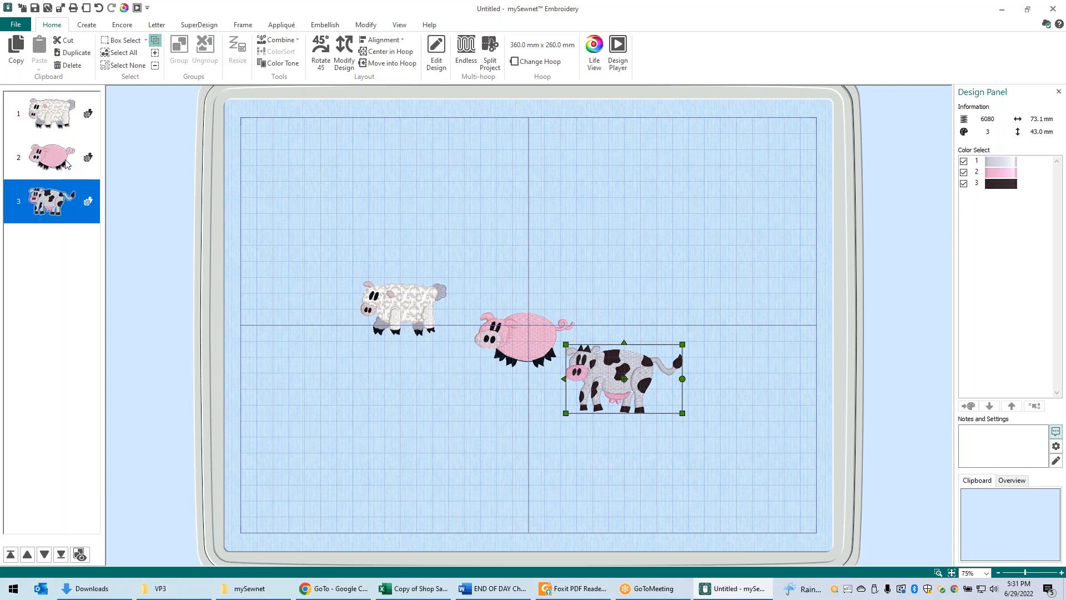
{"action": "left_click", "coordinate": [33, 150], "text": "ctrl"}
{"action": "left_click", "coordinate": [34, 116], "text": "ctrl"}
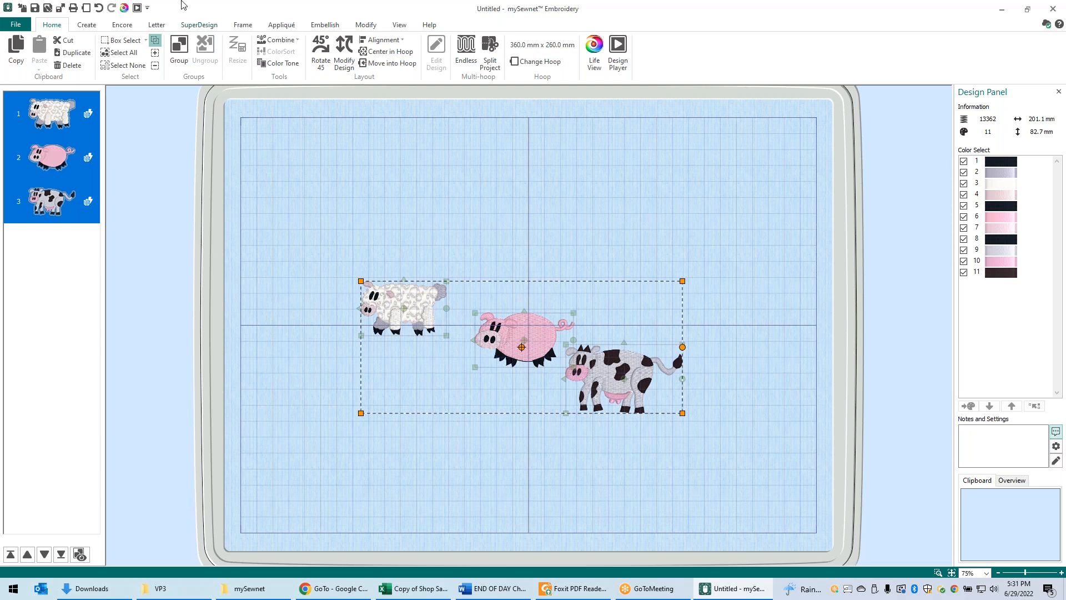
Vertically align the three selected animals with Align Bottom.
{"action": "left_click", "coordinate": [404, 41]}
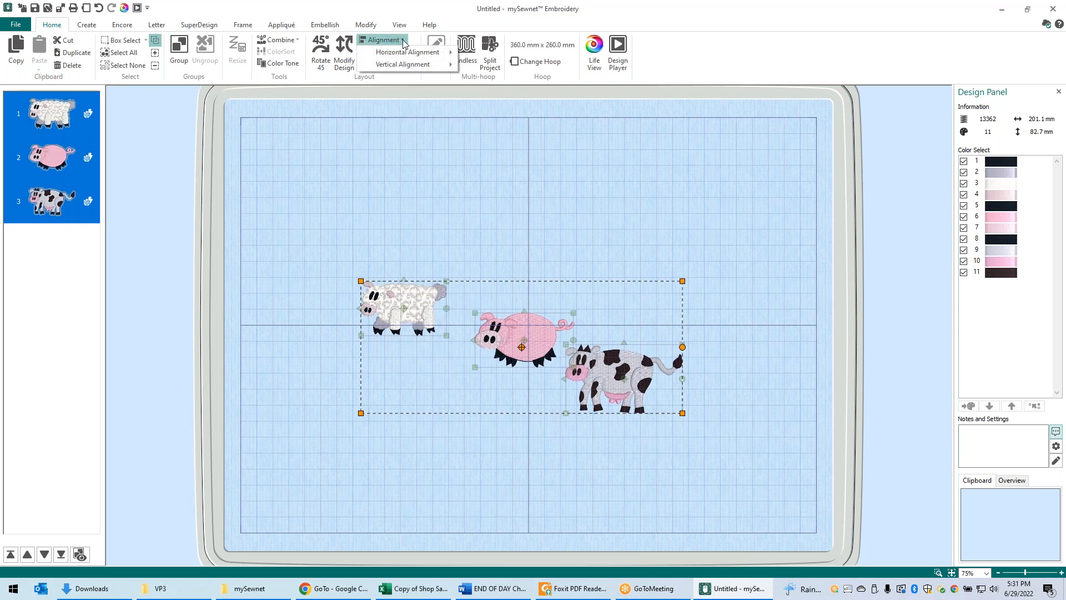
{"action": "mouse_move", "coordinate": [406, 69]}
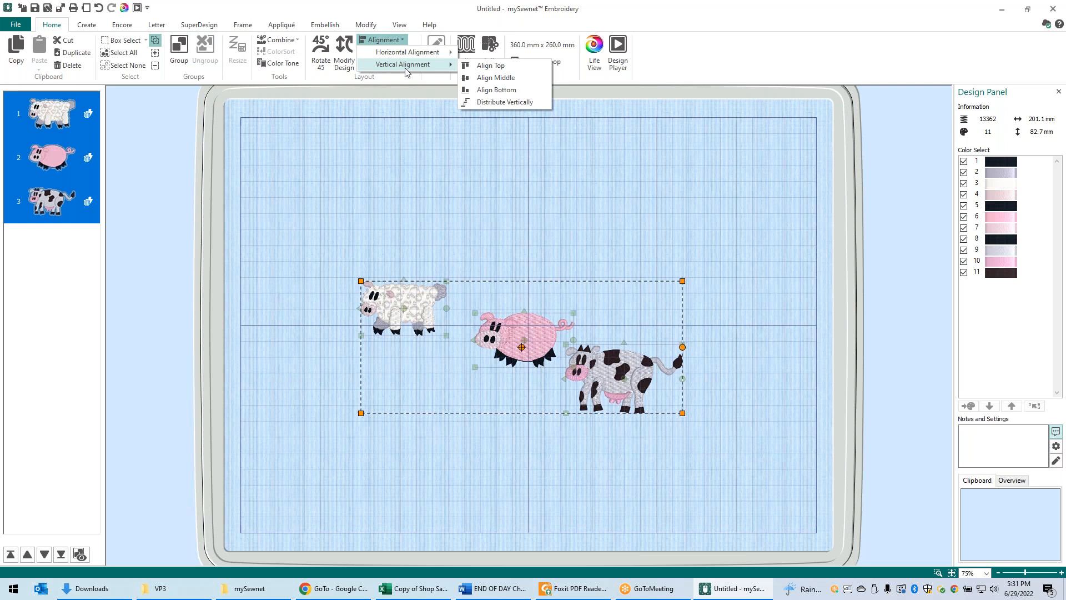
{"action": "left_click", "coordinate": [480, 91]}
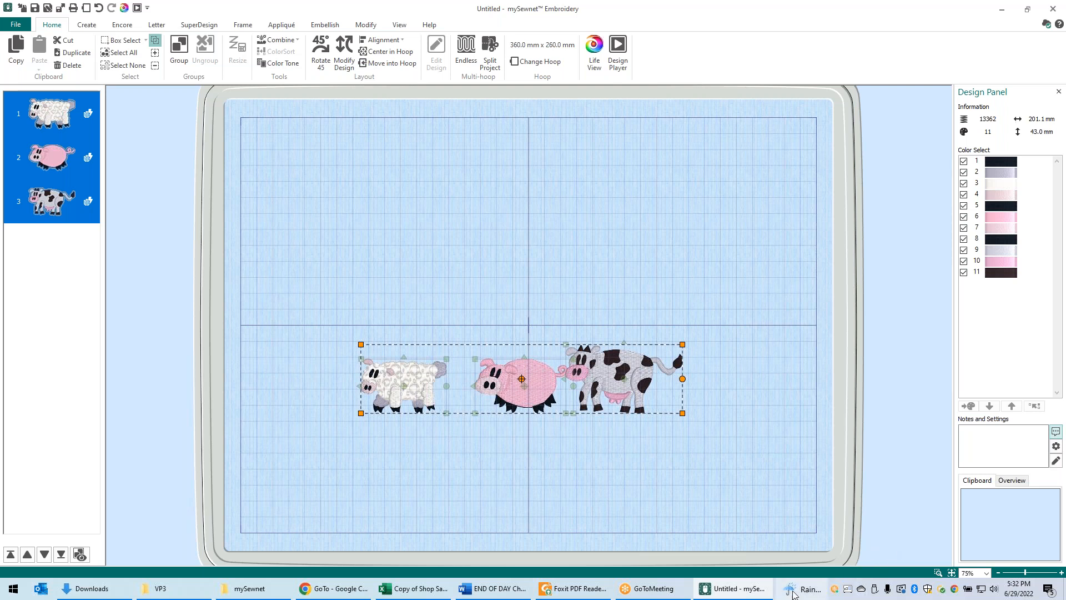
Group the aligned sheep, pig and cow into one design and deselect the group.
{"action": "right_click", "coordinate": [466, 369]}
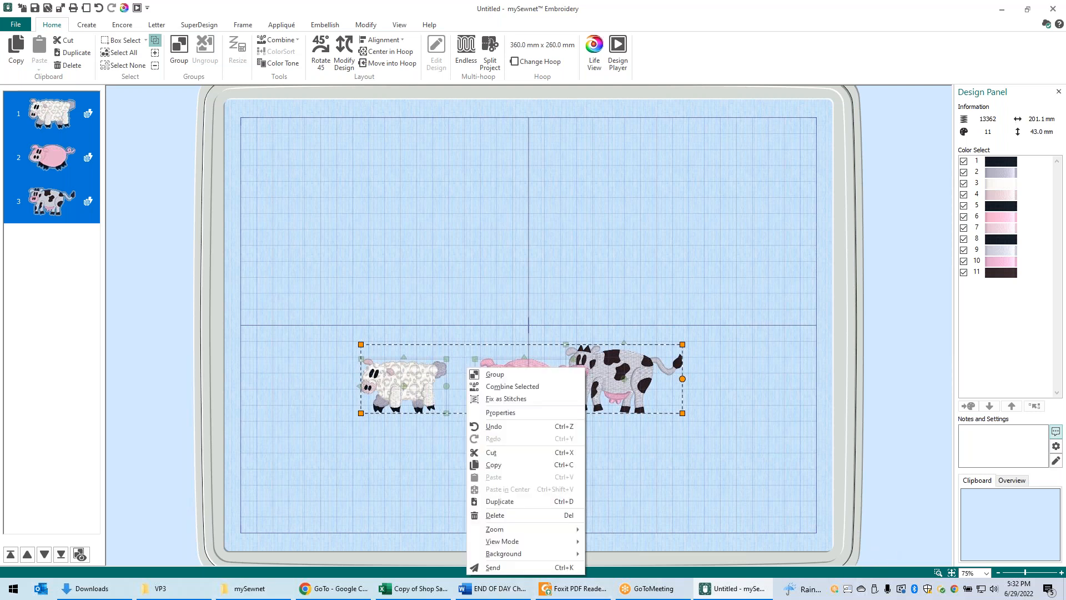
{"action": "left_click", "coordinate": [495, 375]}
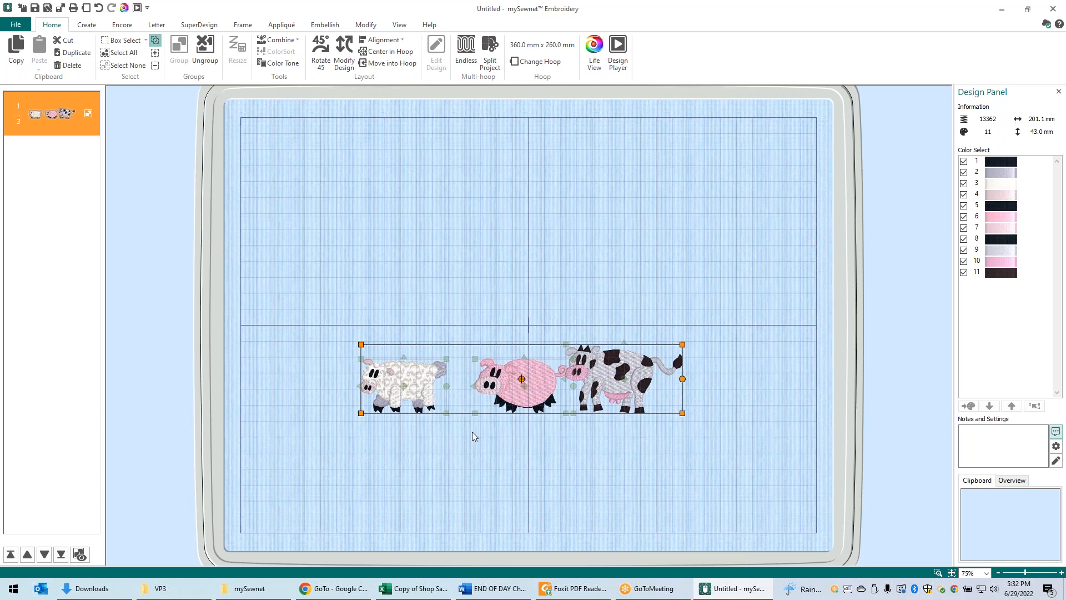
{"action": "left_click", "coordinate": [433, 453]}
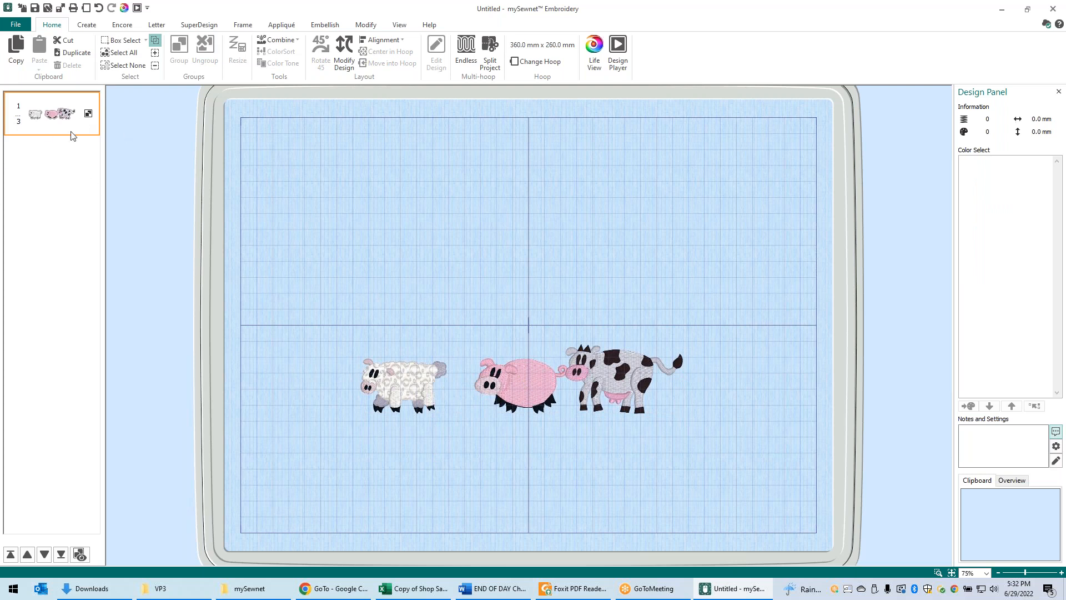
Select the animal group in the design list and show its individual designs there.
{"action": "left_click", "coordinate": [48, 125]}
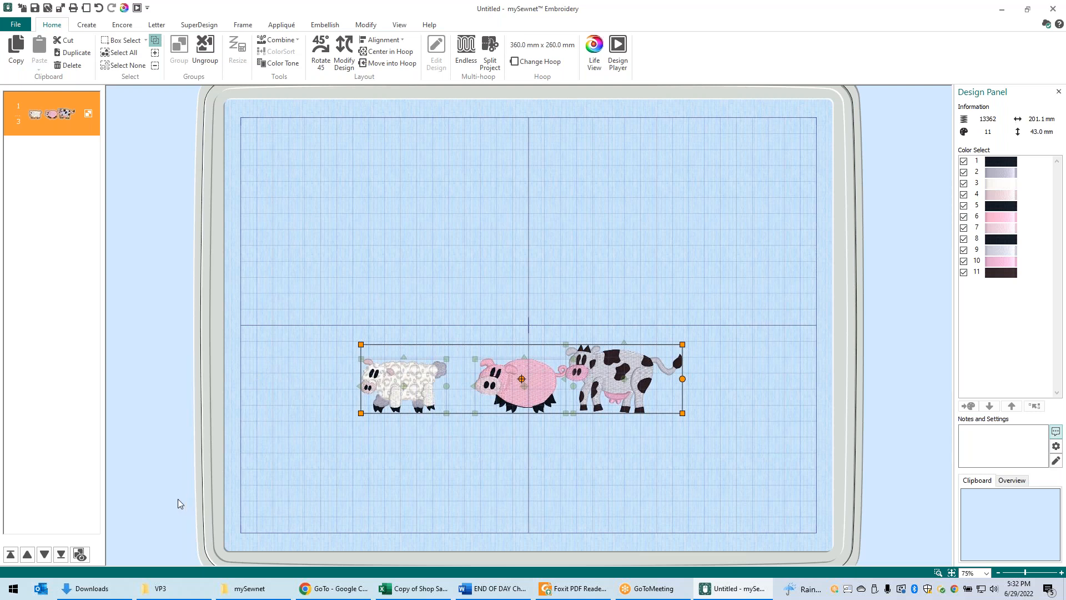
{"action": "left_click", "coordinate": [80, 555]}
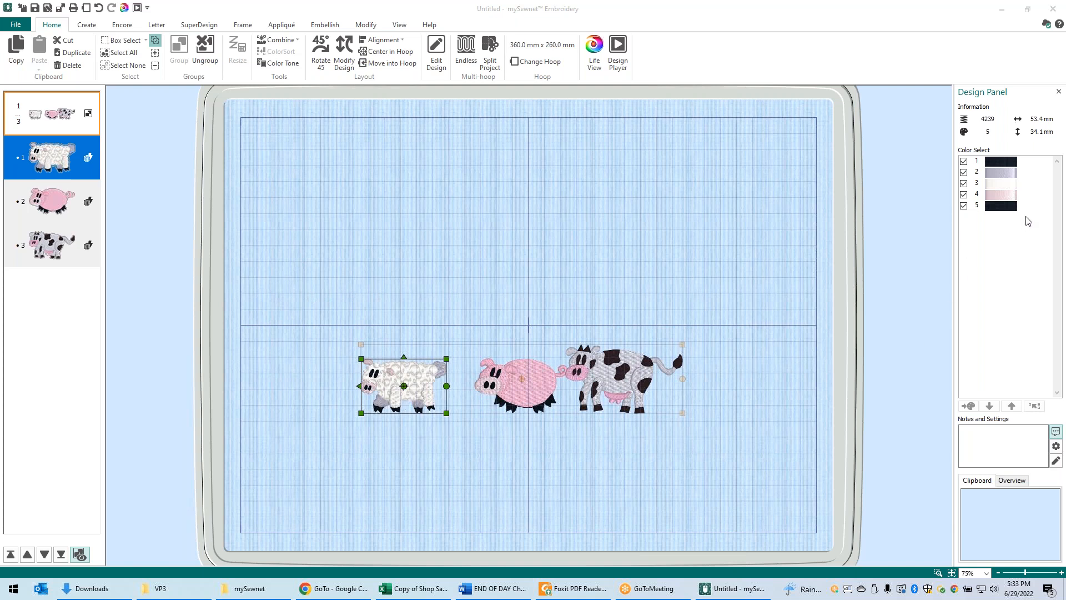
Change the sheep's third thread colour to Robison-Anton Rayon 40 thread 2296 and shrink the sheep to about 41 x 26 mm.
{"action": "mouse_move", "coordinate": [997, 183]}
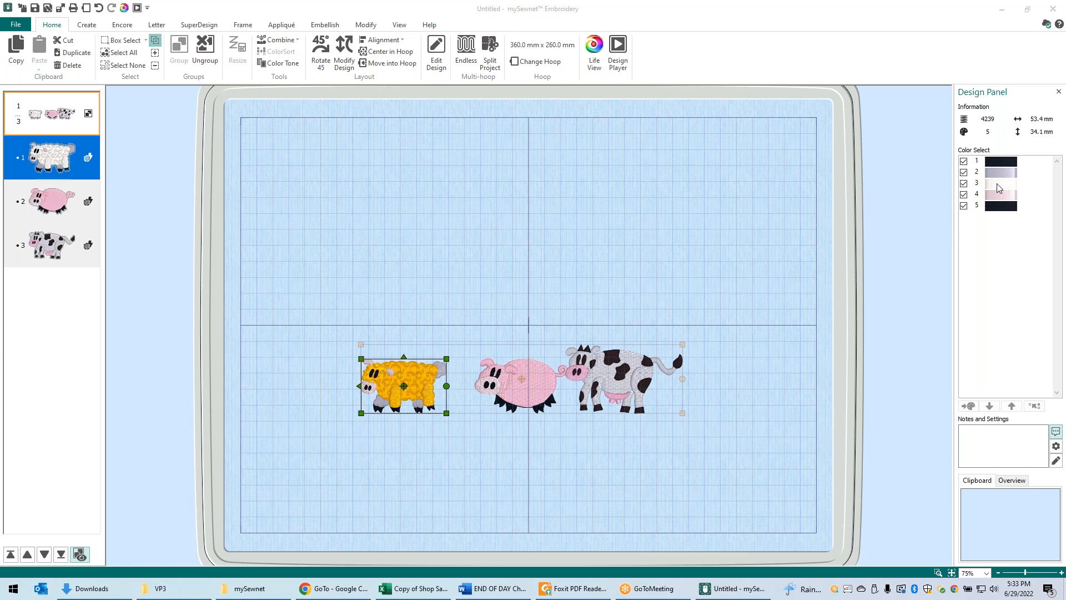
{"action": "left_click", "coordinate": [998, 184]}
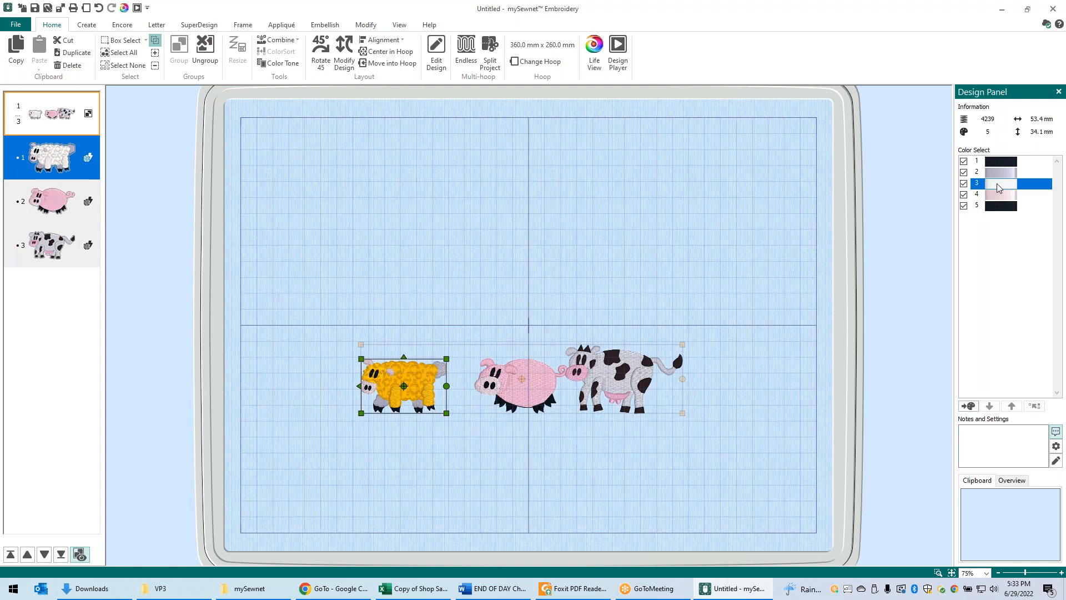
{"action": "double_click", "coordinate": [997, 184]}
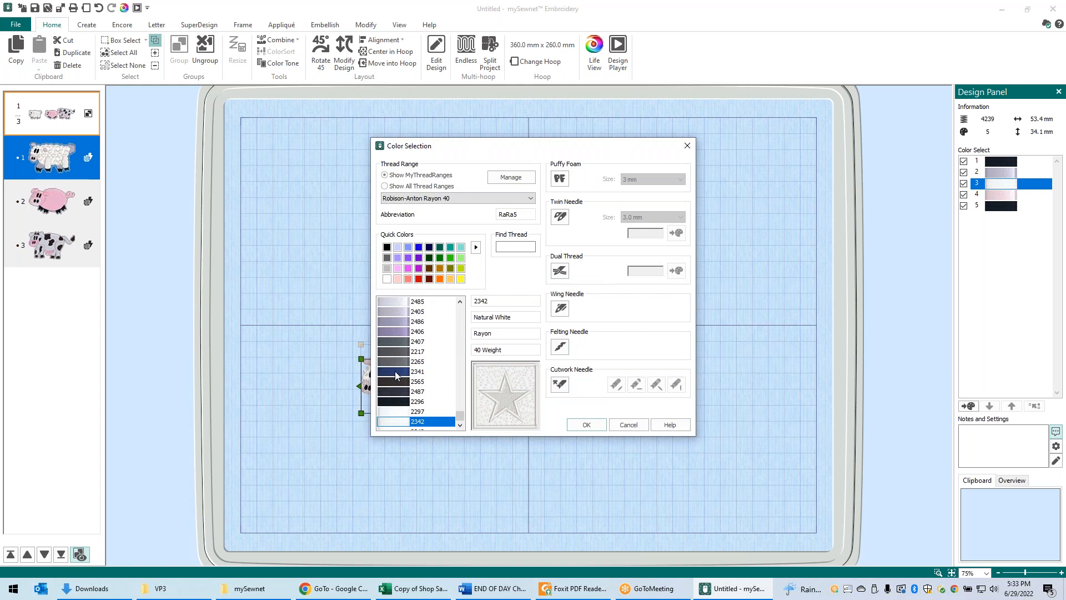
{"action": "left_click", "coordinate": [389, 401]}
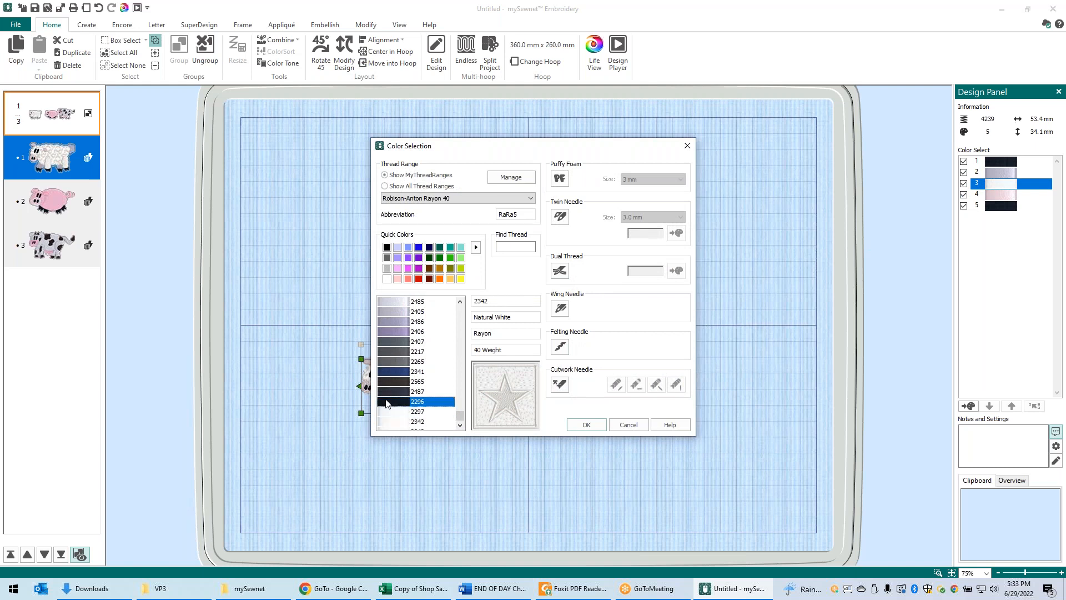
{"action": "left_click", "coordinate": [592, 425]}
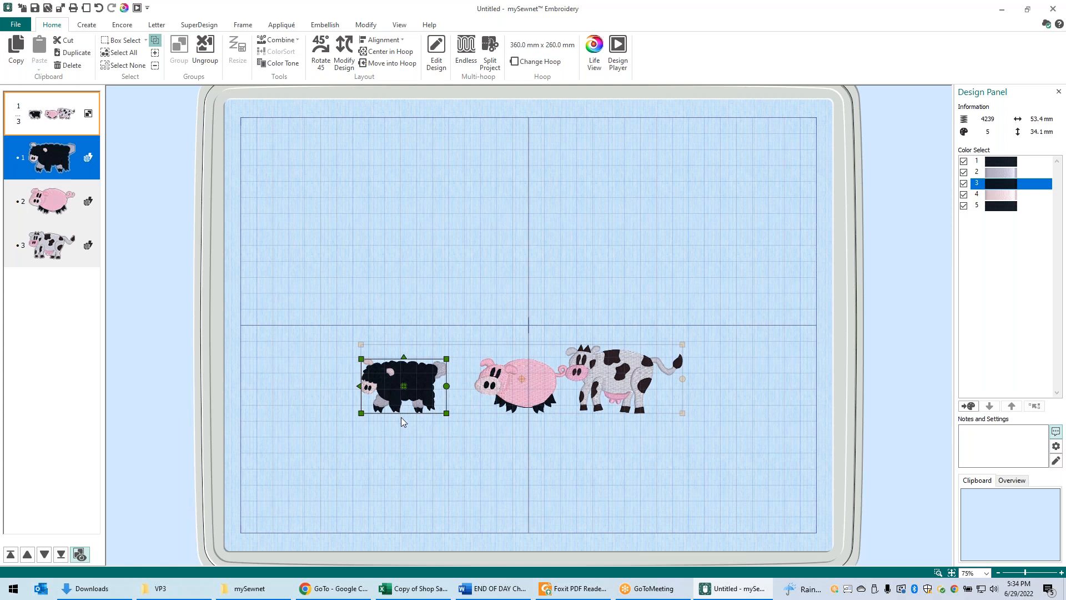
{"action": "left_click_drag", "start_coordinate": [448, 415], "coordinate": [429, 384]}
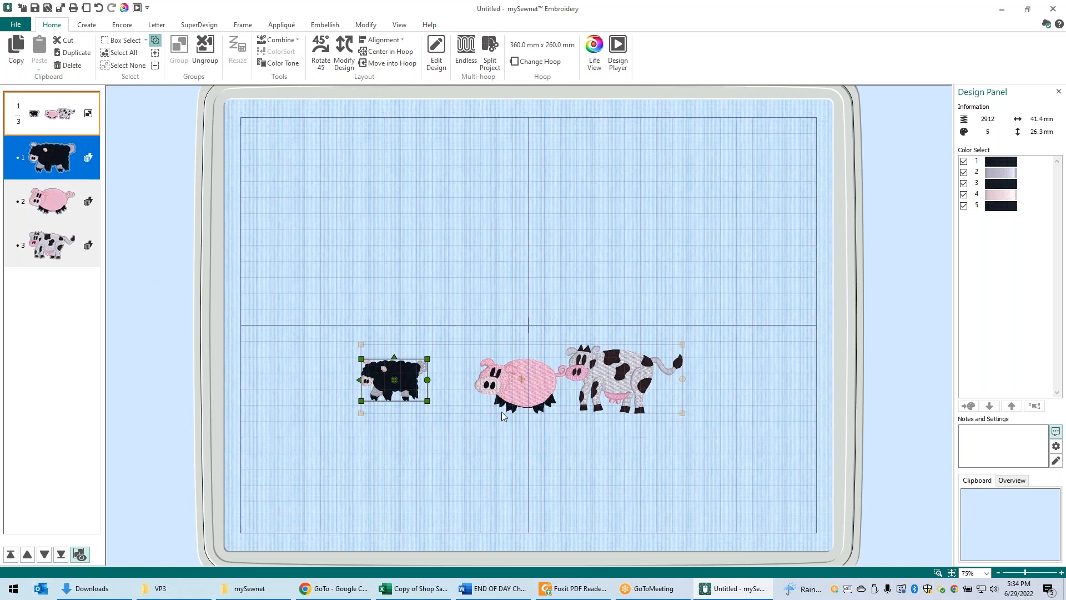
Select the pig in the group and review its size and rotation settings in Modify Design without changing them.
{"action": "left_click", "coordinate": [516, 391]}
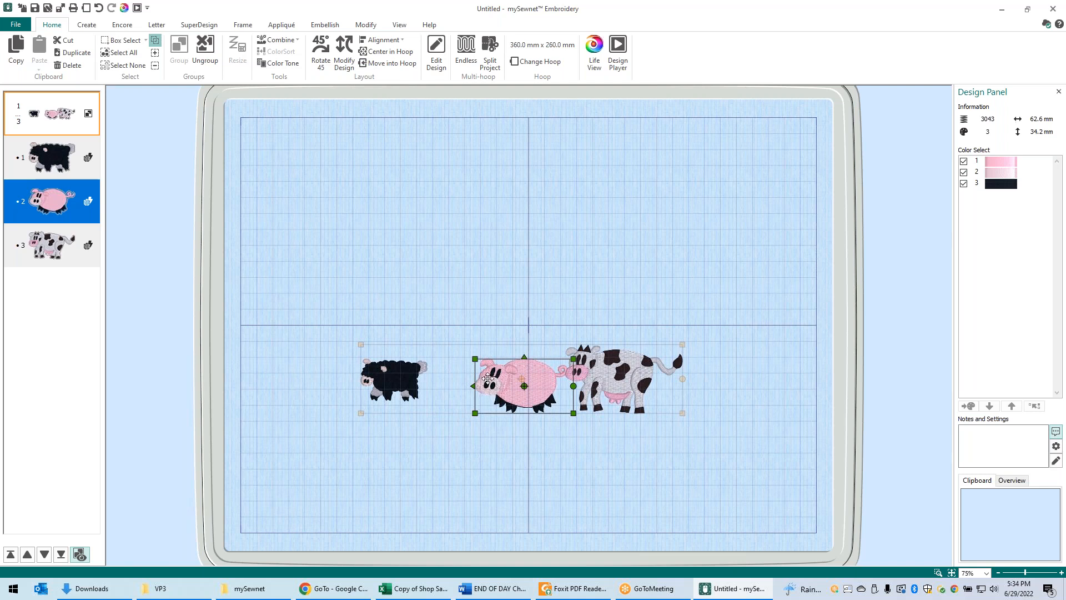
{"action": "left_click", "coordinate": [342, 55]}
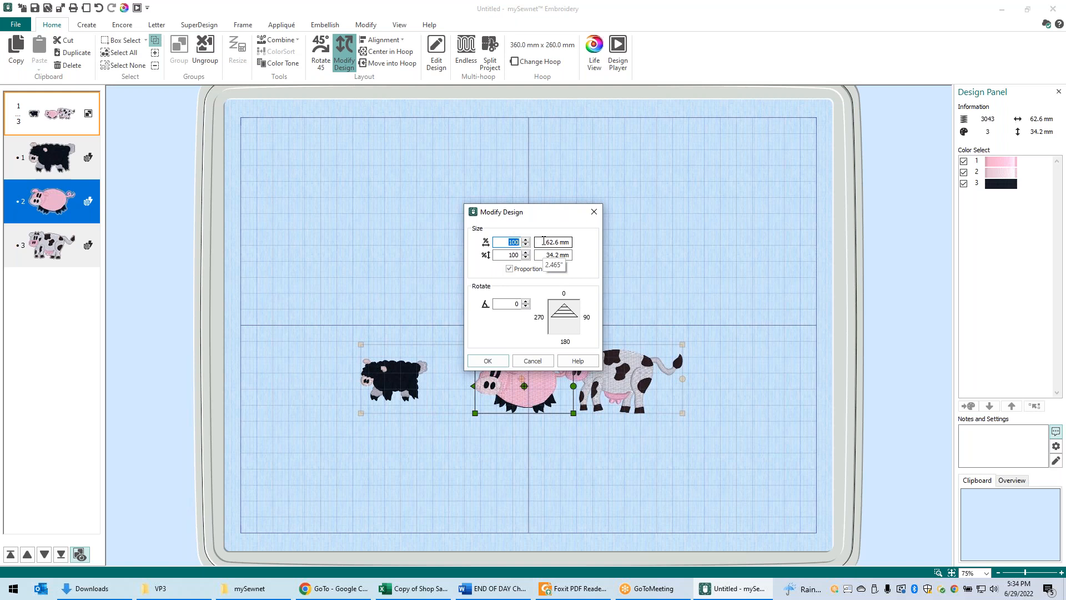
{"action": "left_click_drag", "start_coordinate": [544, 241], "coordinate": [569, 236]}
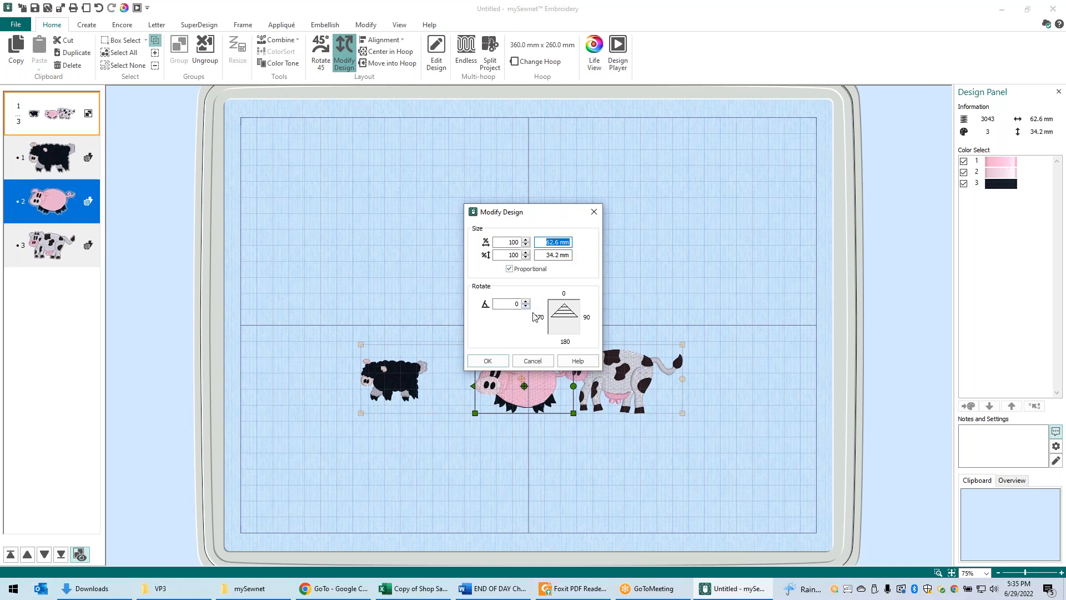
{"action": "left_click", "coordinate": [522, 364]}
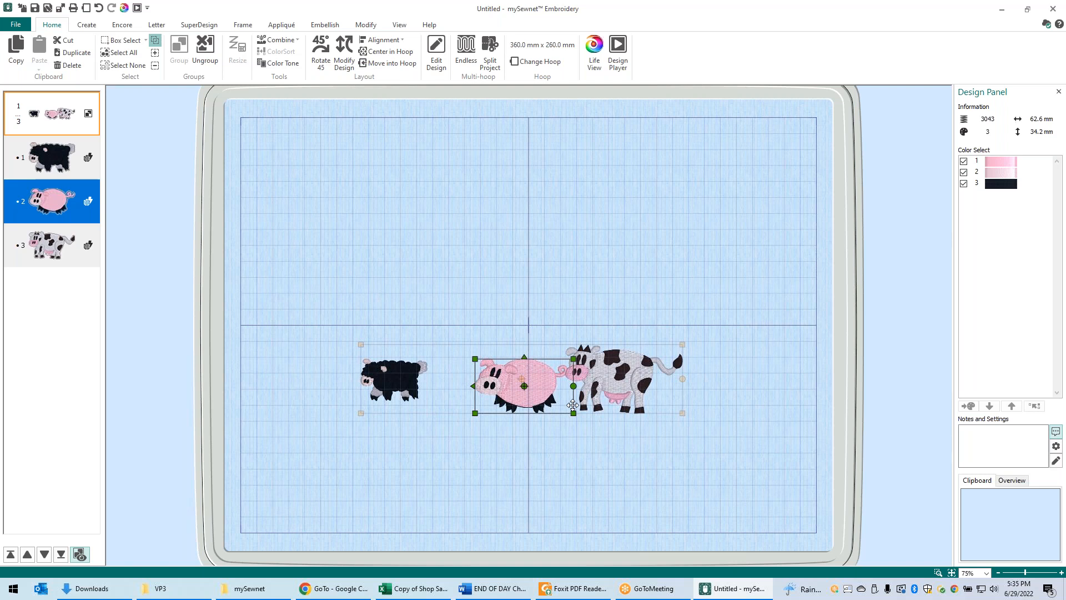
Enlarge the pig freehand to about 97 x 76 mm and move it toward the sheep, clear of the cow.
{"action": "left_click_drag", "start_coordinate": [573, 412], "coordinate": [578, 427]}
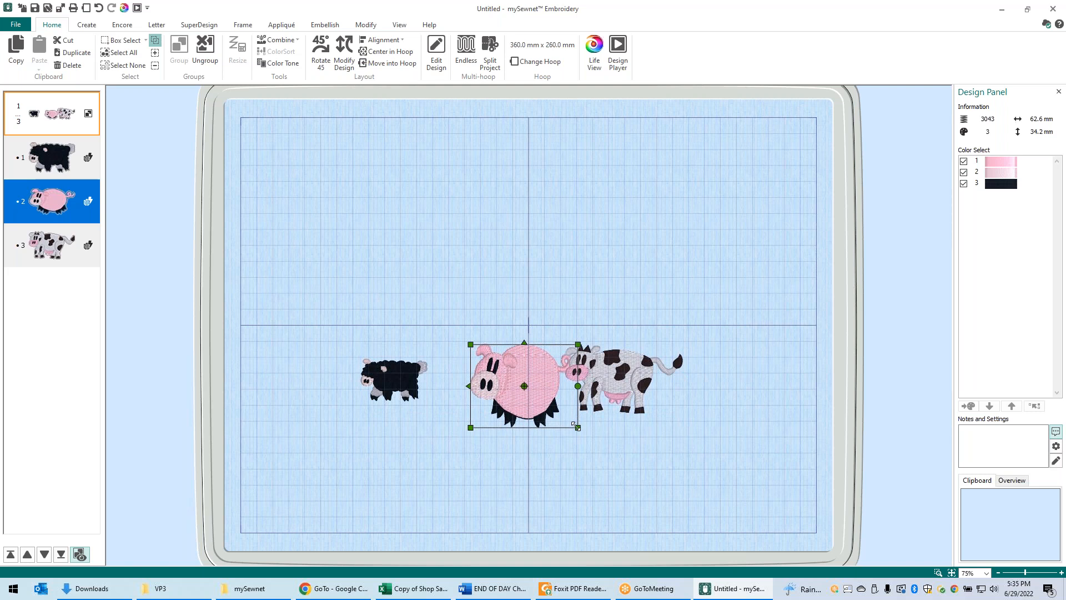
{"action": "left_click_drag", "start_coordinate": [578, 427], "coordinate": [593, 436]}
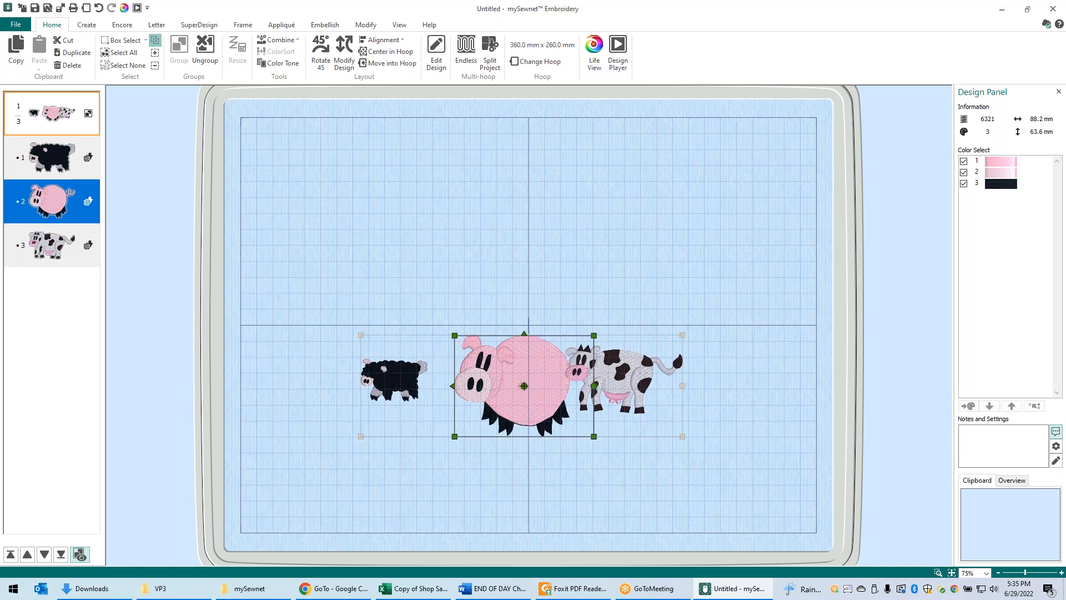
{"action": "left_click_drag", "start_coordinate": [593, 437], "coordinate": [600, 446]}
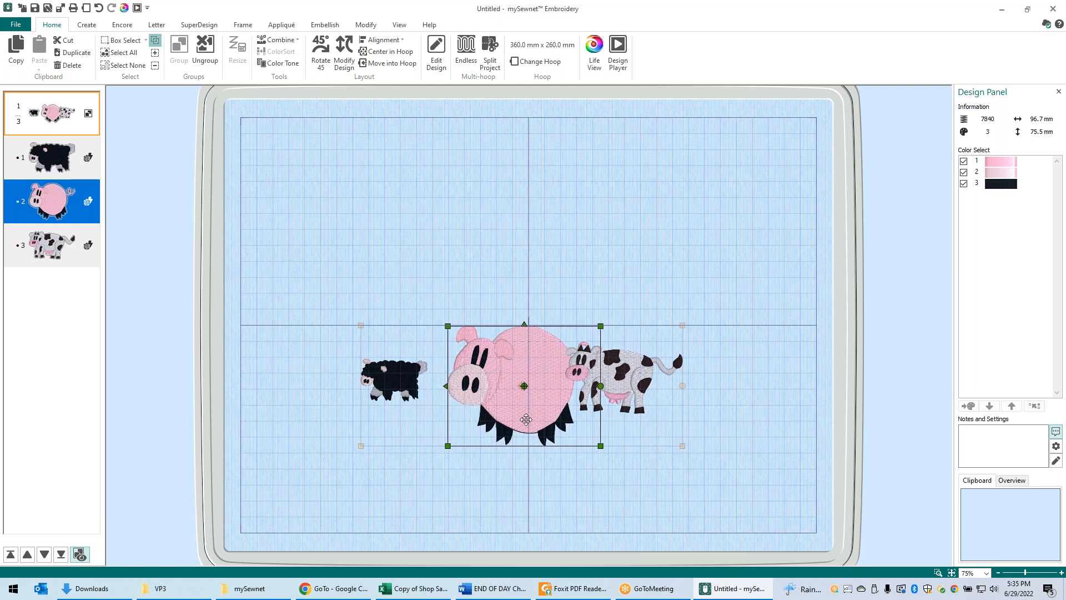
{"action": "left_click_drag", "start_coordinate": [526, 420], "coordinate": [483, 411]}
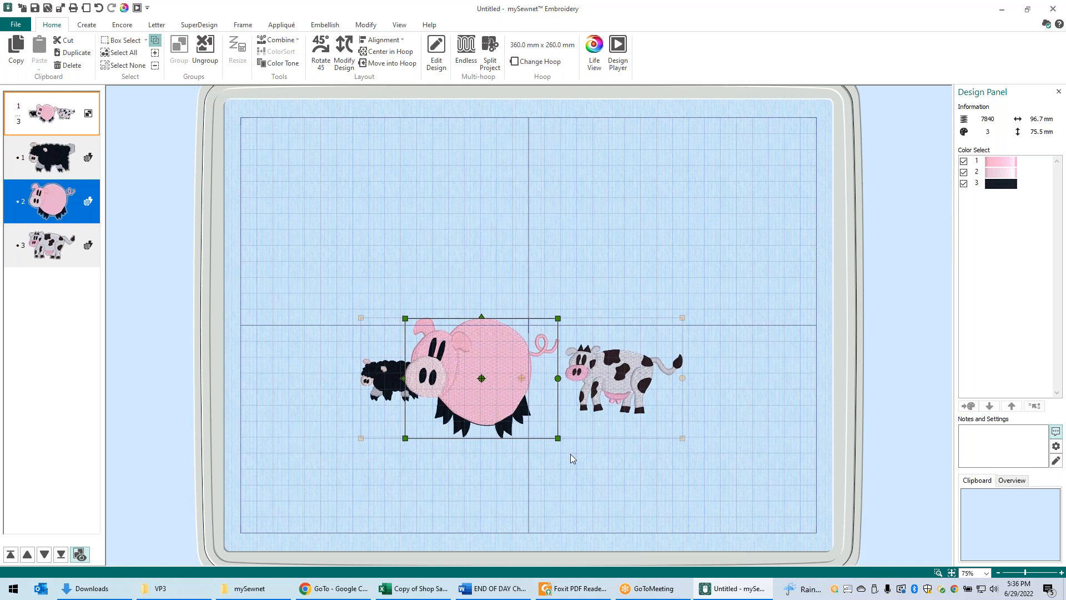
Select the cow and set its size to 96 mm in its SuperDesign properties.
{"action": "left_click", "coordinate": [615, 393]}
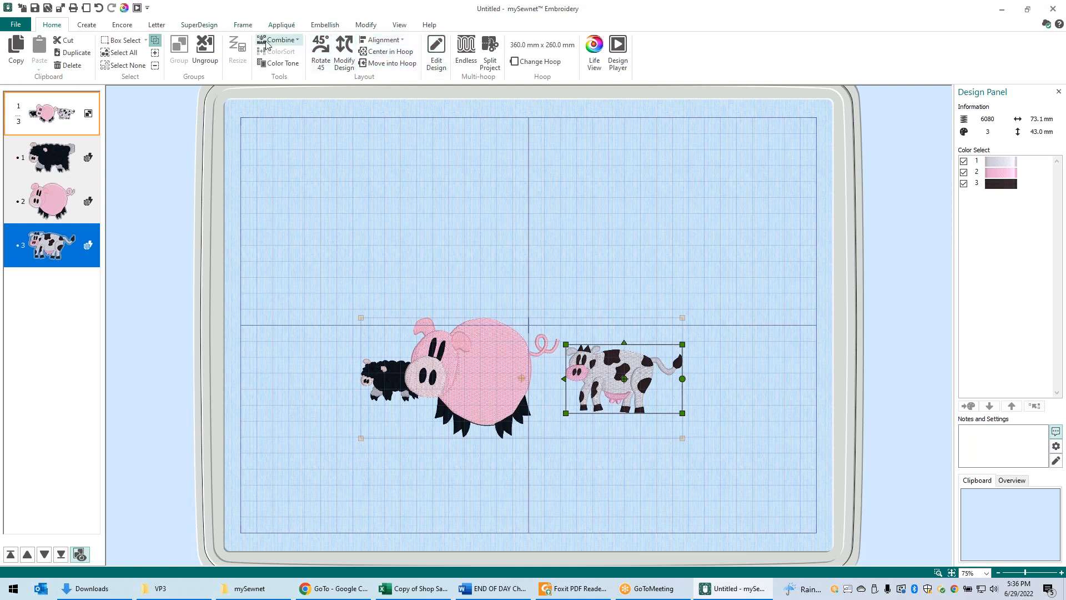
{"action": "right_click", "coordinate": [607, 379]}
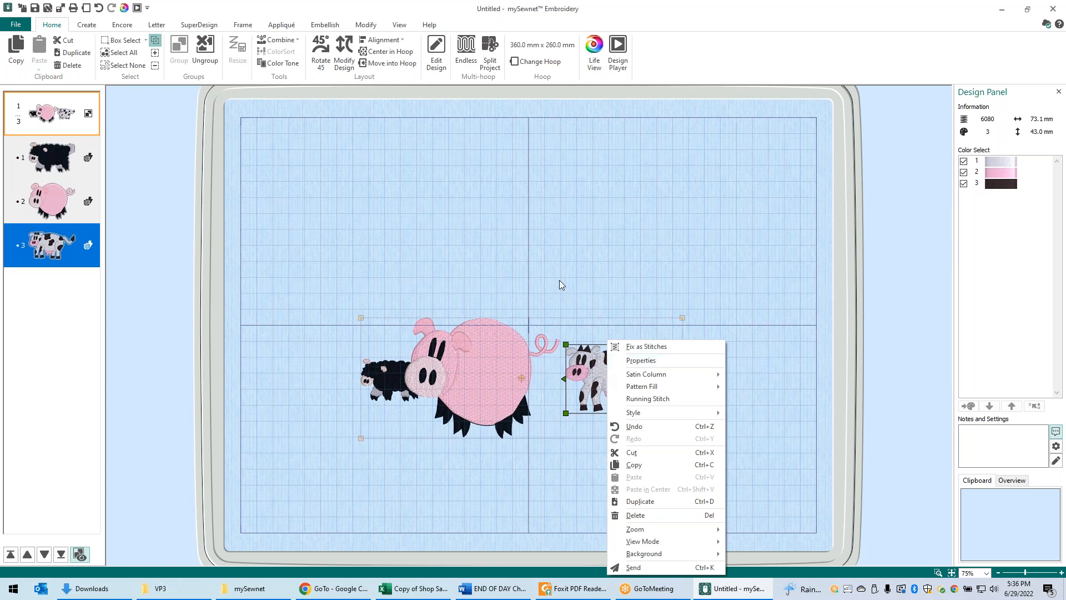
{"action": "left_click", "coordinate": [638, 362]}
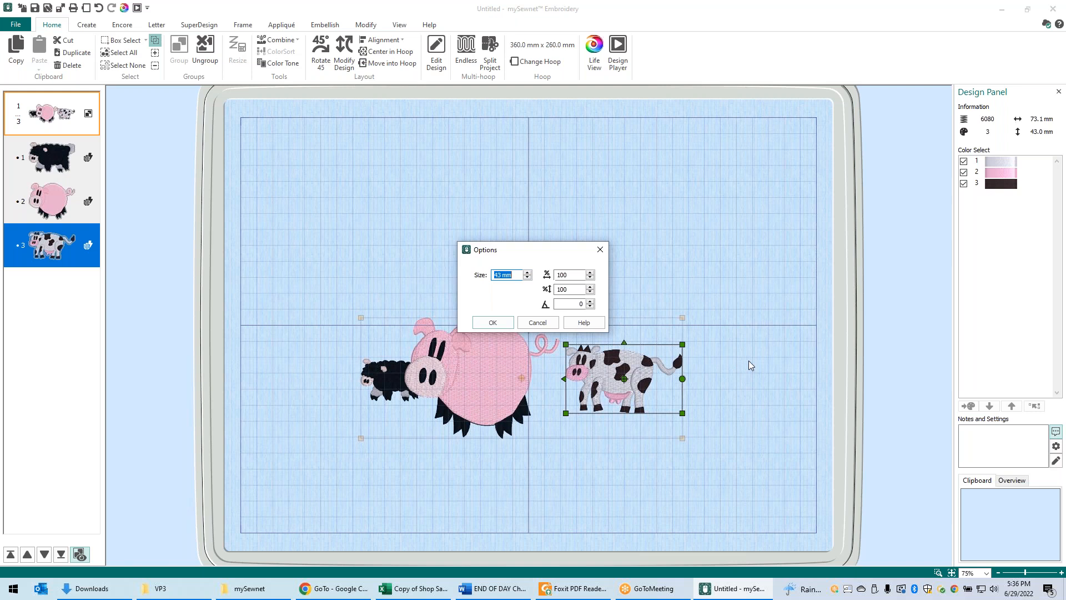
{"action": "type", "text": "96"}
{"action": "left_click", "coordinate": [492, 321]}
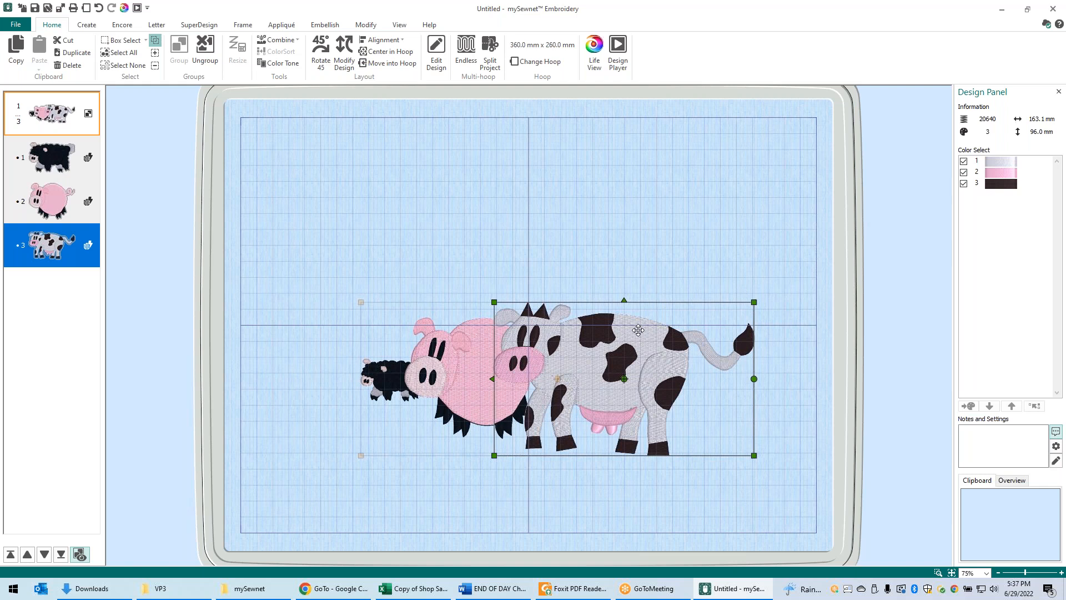
Resize the cow freehand to about 103 x 88 mm and move it so its head overlaps the pig's rear.
{"action": "left_click_drag", "start_coordinate": [638, 330], "coordinate": [640, 322]}
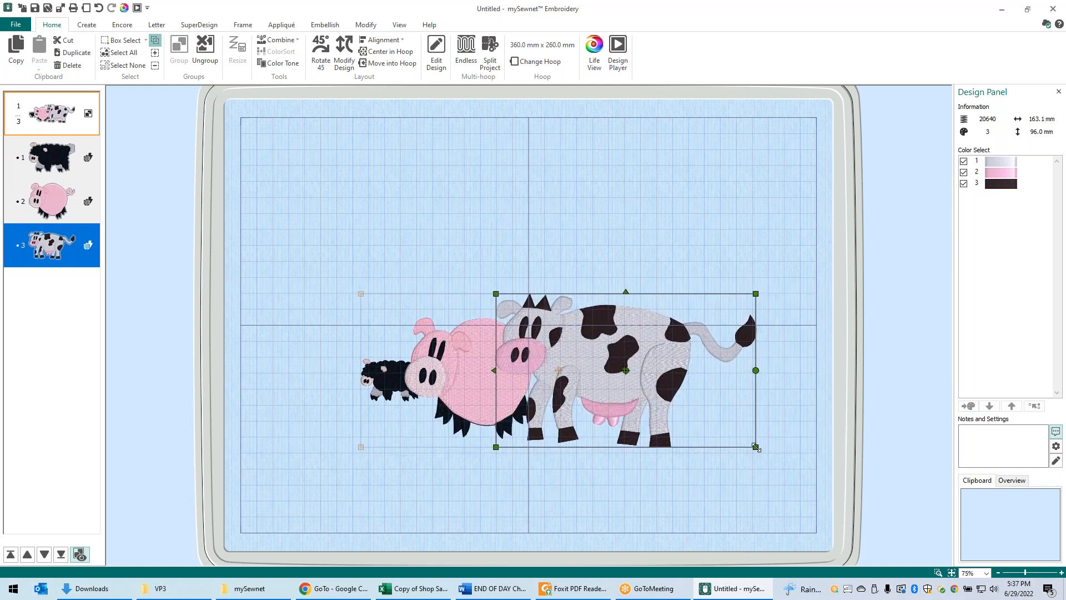
{"action": "left_click_drag", "start_coordinate": [756, 447], "coordinate": [725, 442]}
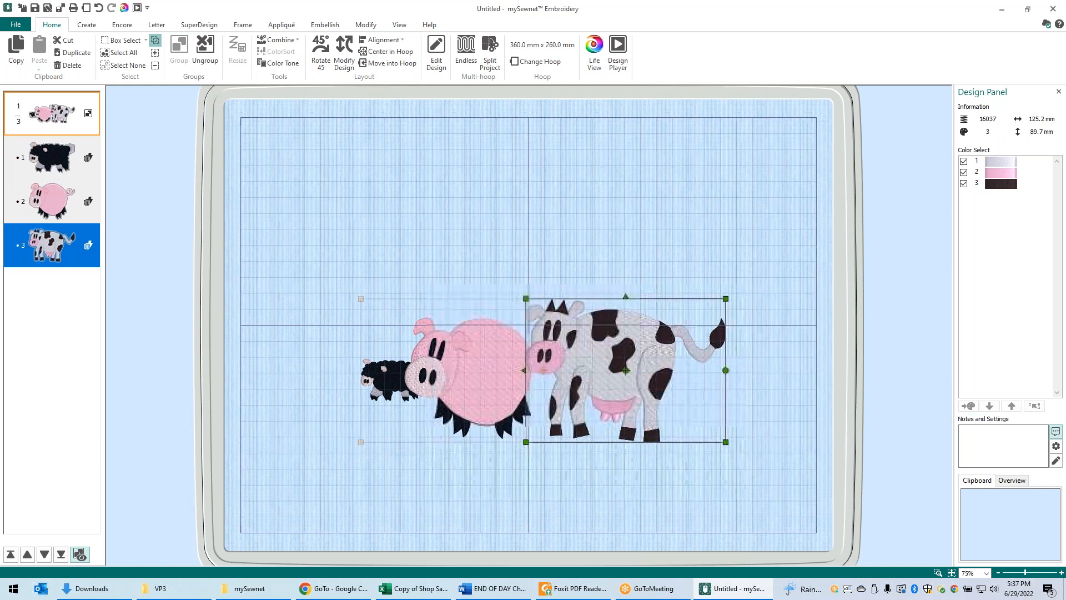
{"action": "left_click", "coordinate": [472, 482]}
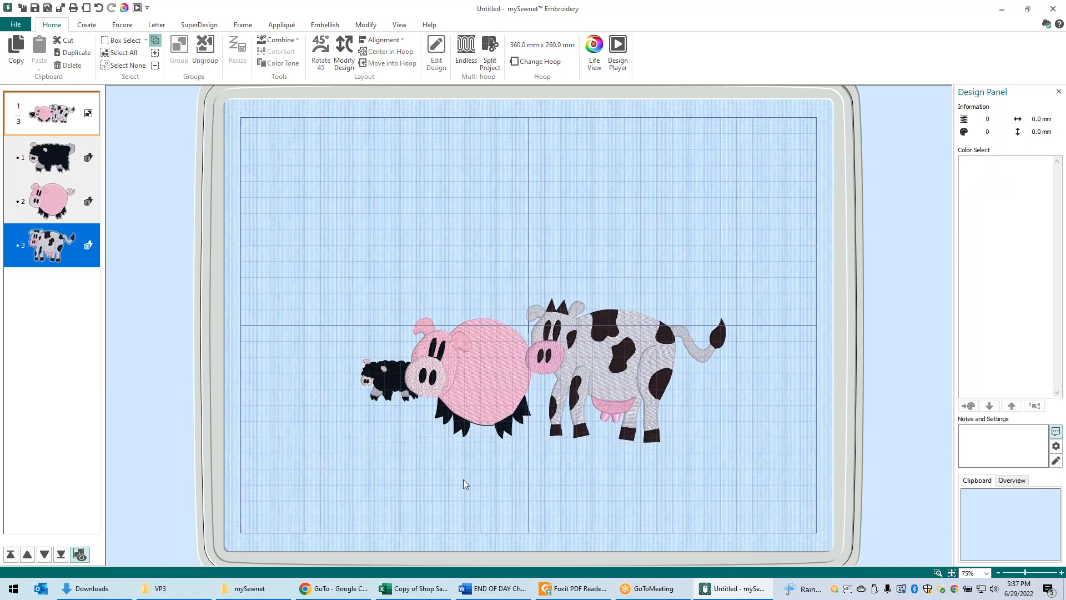
{"action": "left_click", "coordinate": [592, 407]}
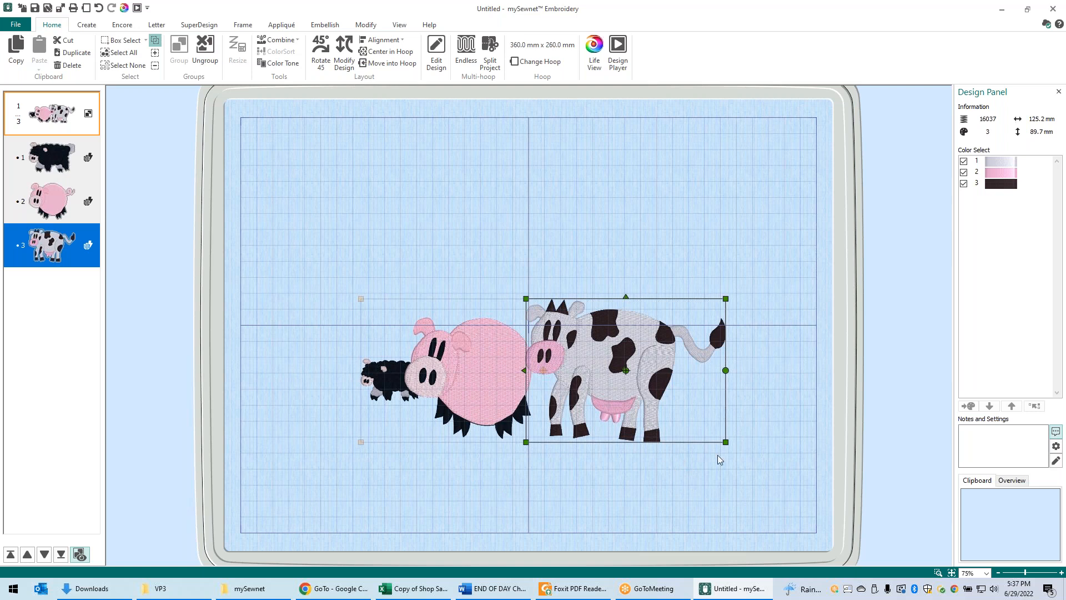
{"action": "left_click_drag", "start_coordinate": [724, 442], "coordinate": [690, 438]}
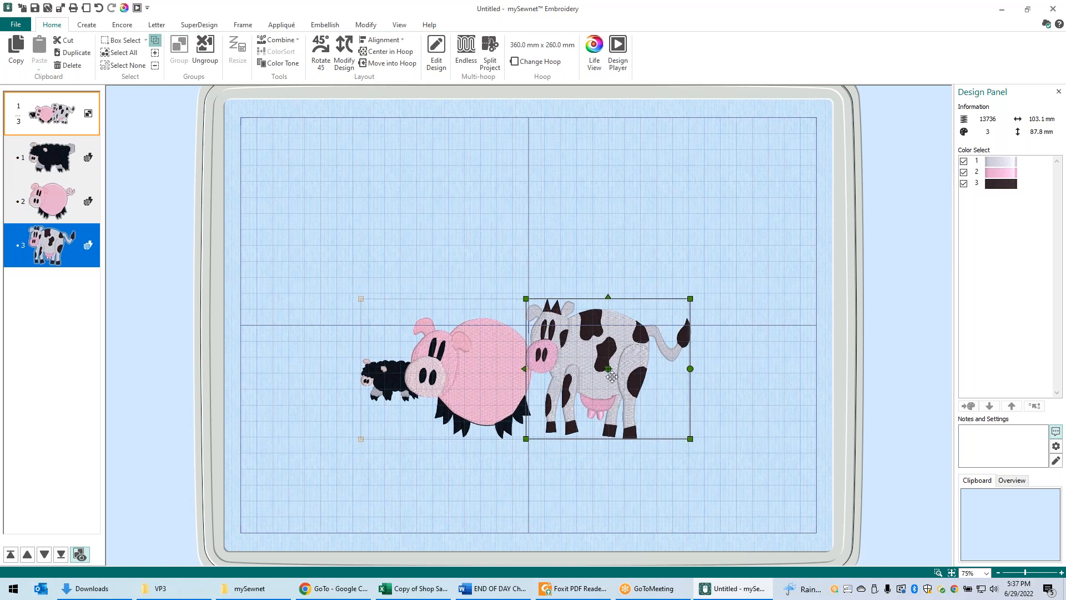
{"action": "left_click_drag", "start_coordinate": [611, 377], "coordinate": [592, 389]}
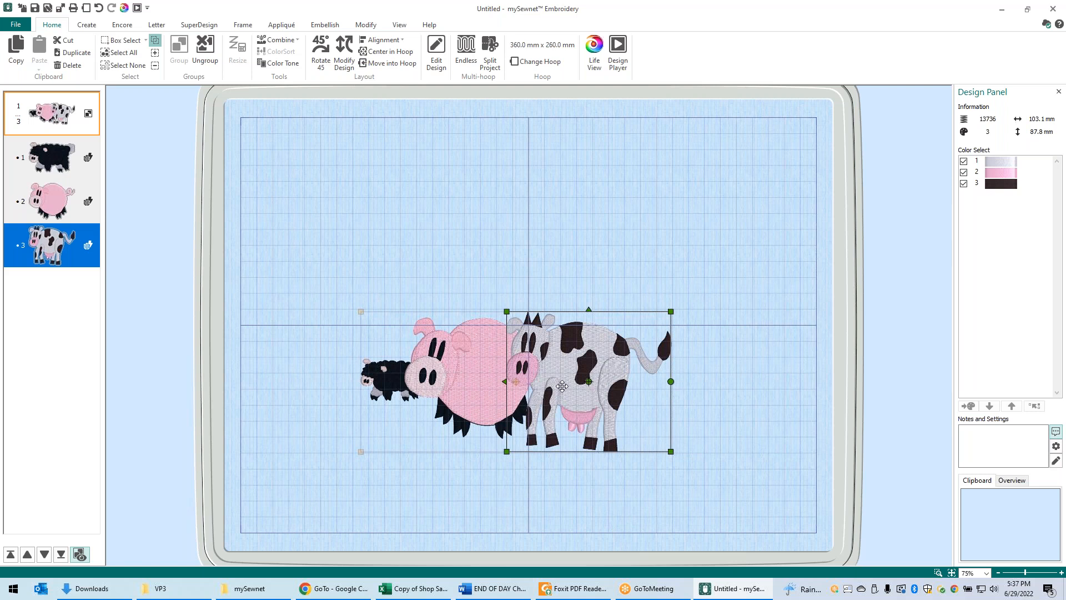
Mirror the cow horizontally and flip it back to face the pig.
{"action": "left_click", "coordinate": [506, 382]}
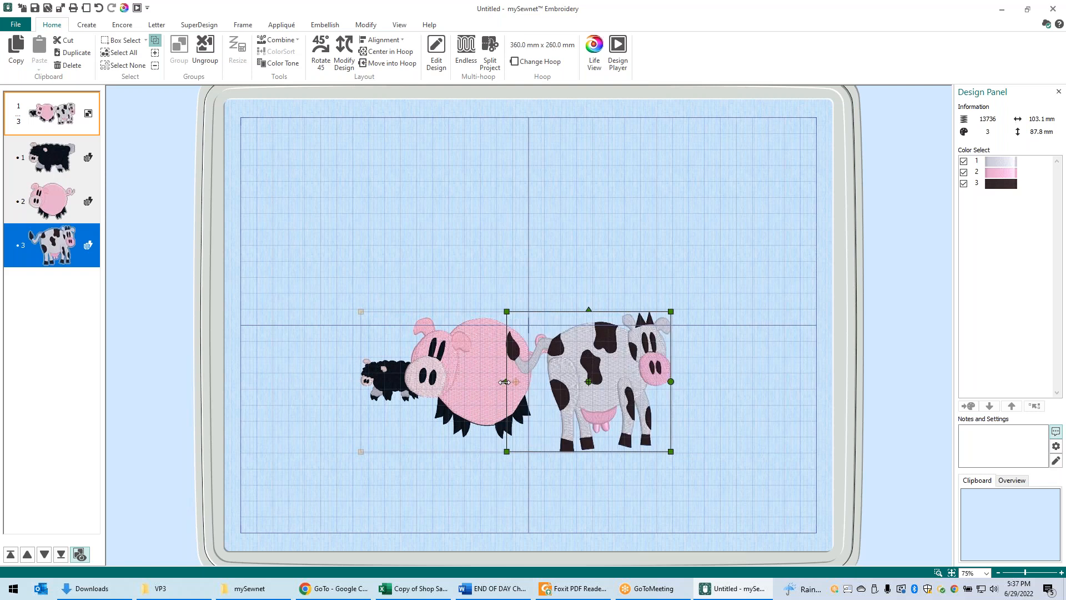
{"action": "left_click", "coordinate": [504, 381]}
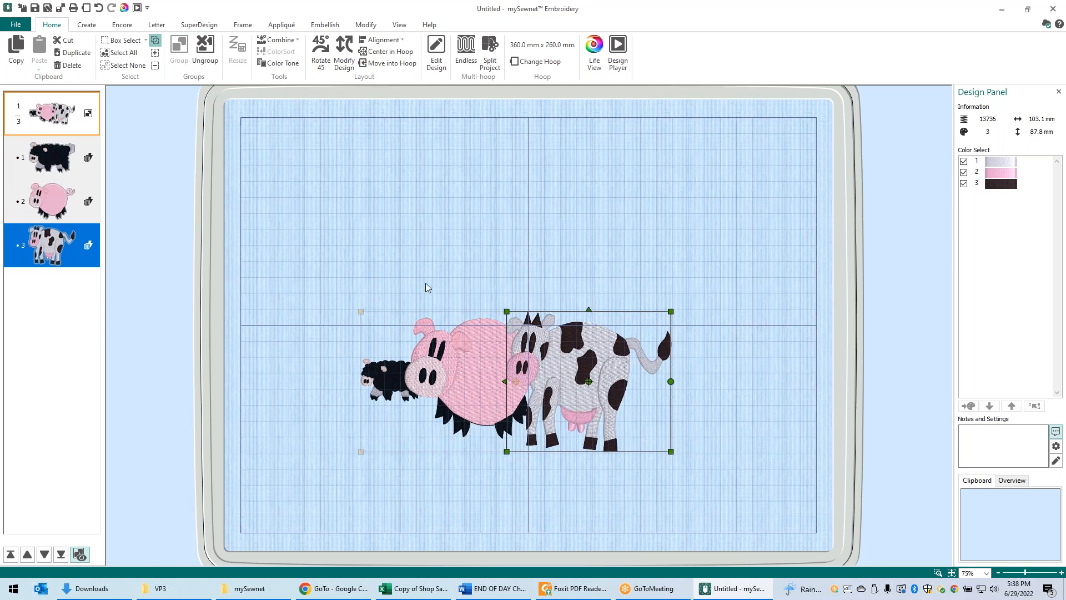
Combine all the animals into a single design with Combine All and mirror it horizontally.
{"action": "left_click", "coordinate": [279, 42]}
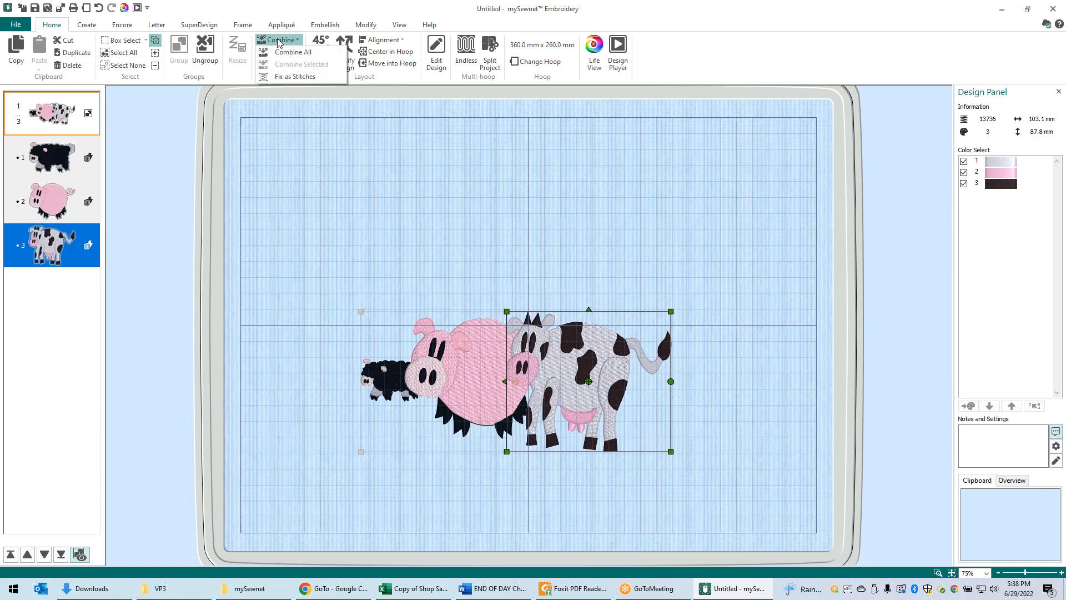
{"action": "left_click", "coordinate": [281, 52]}
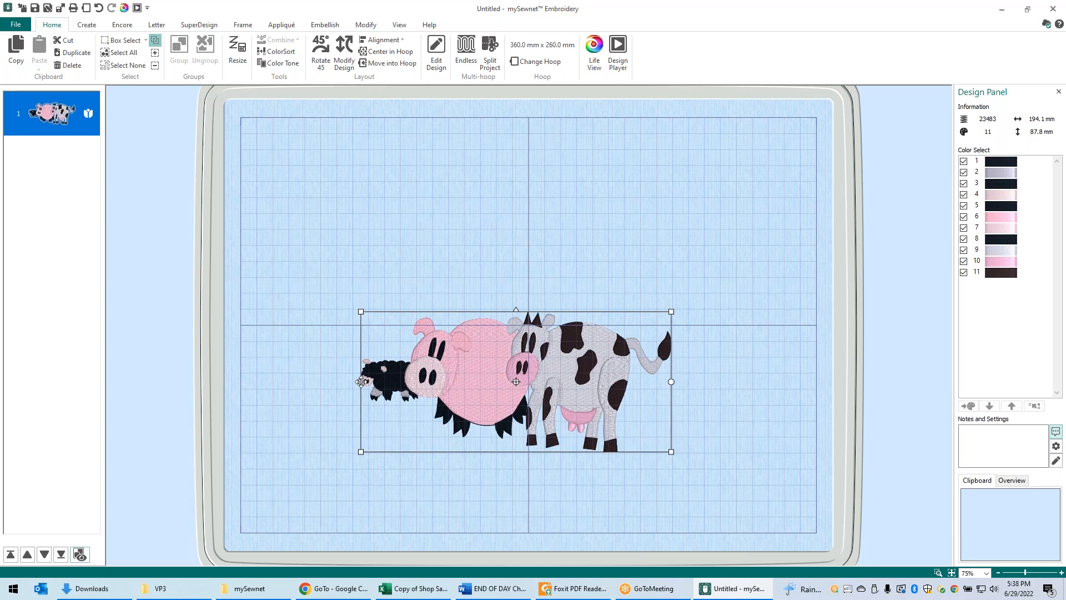
{"action": "left_click", "coordinate": [359, 382]}
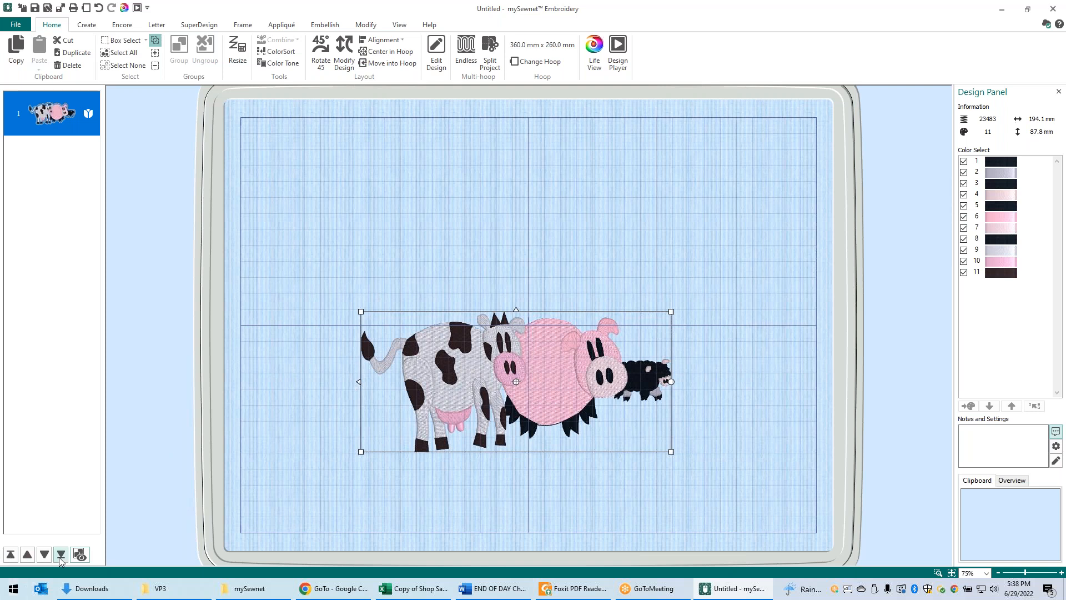
Play the combined design's stitch-out in Design Player and speed up the playback.
{"action": "left_click", "coordinate": [80, 558]}
{"action": "left_click", "coordinate": [137, 8]}
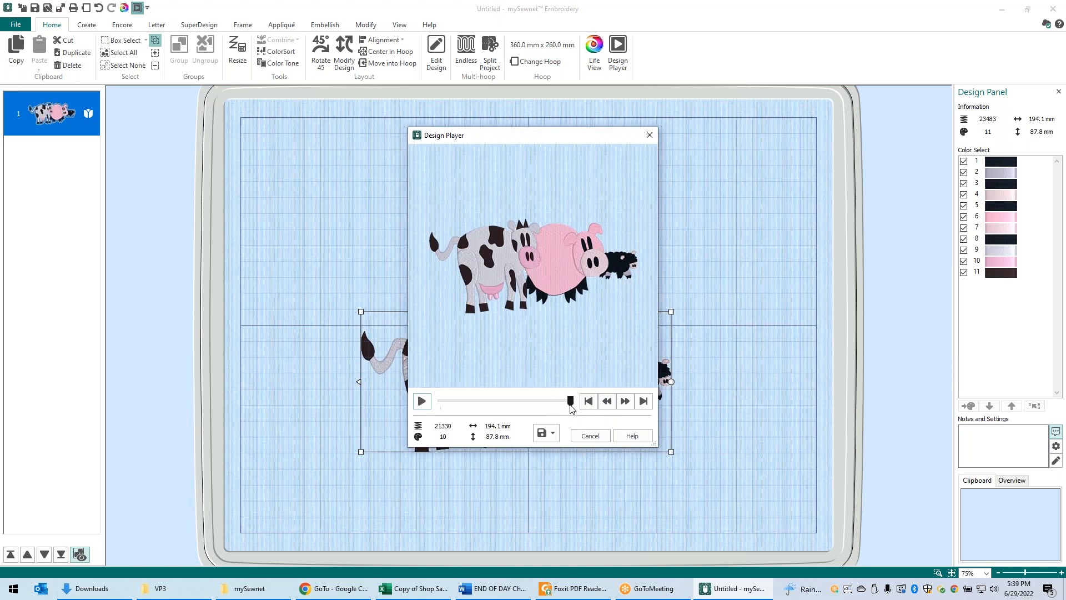
{"action": "left_click", "coordinate": [422, 401]}
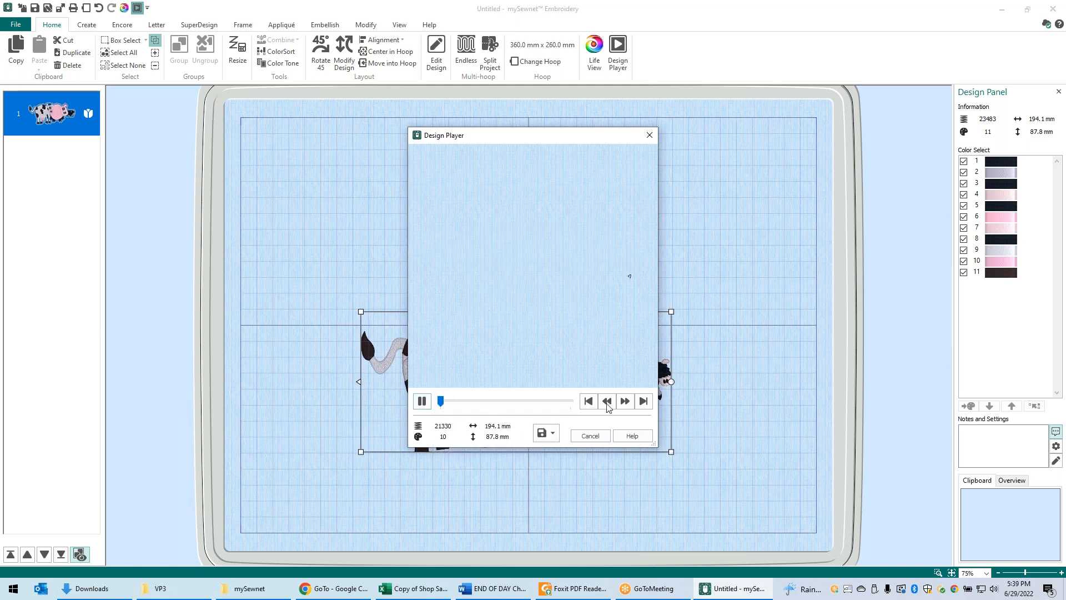
{"action": "left_click", "coordinate": [623, 406]}
{"action": "left_click", "coordinate": [622, 406]}
{"action": "left_click", "coordinate": [623, 403]}
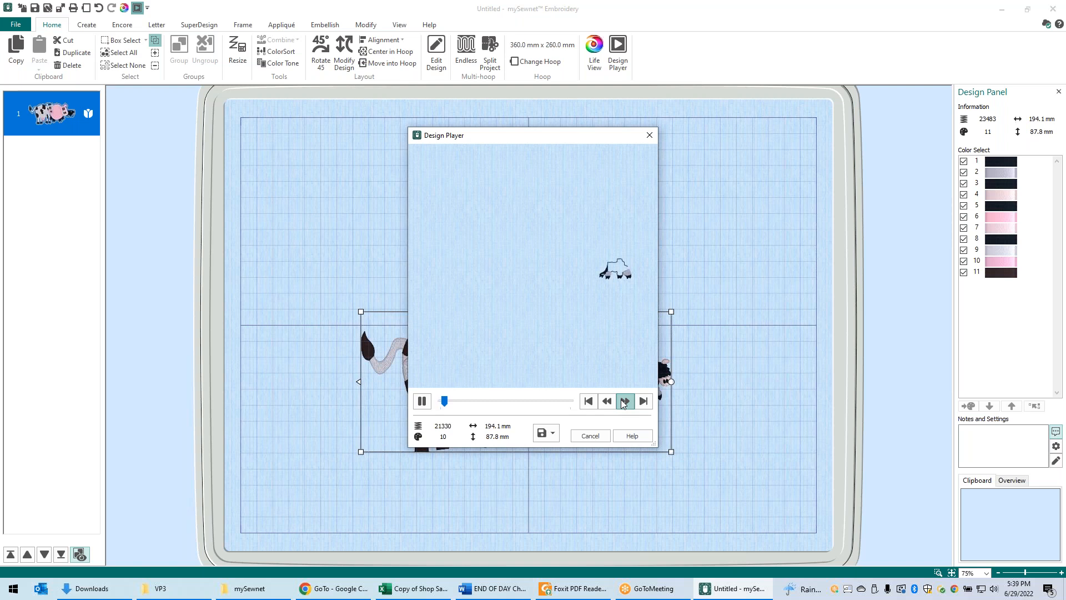
{"action": "left_click", "coordinate": [623, 404]}
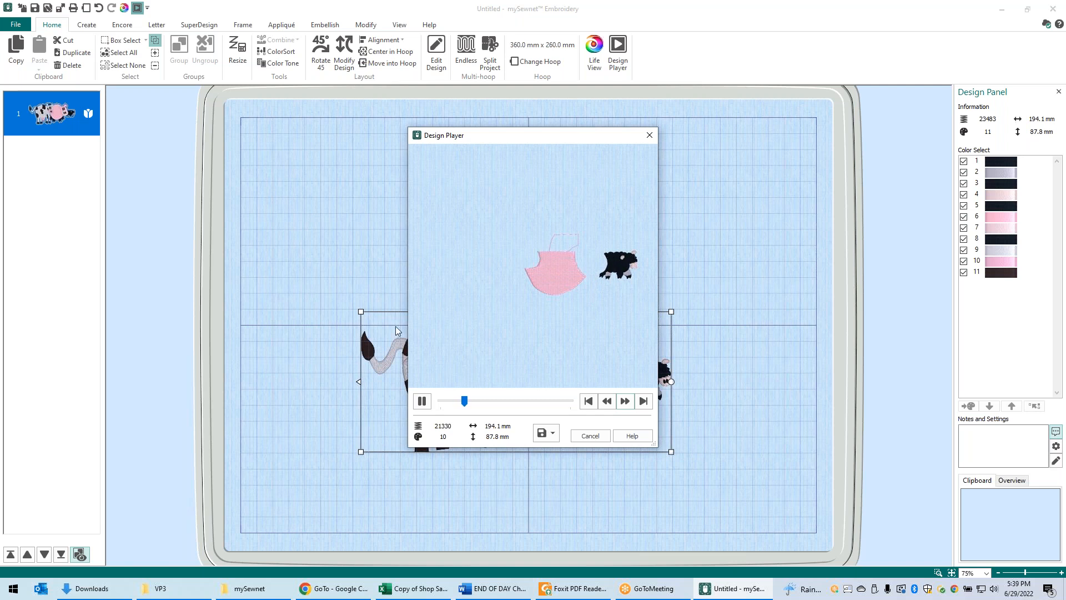
{"action": "left_click", "coordinate": [422, 401]}
{"action": "left_click", "coordinate": [623, 395]}
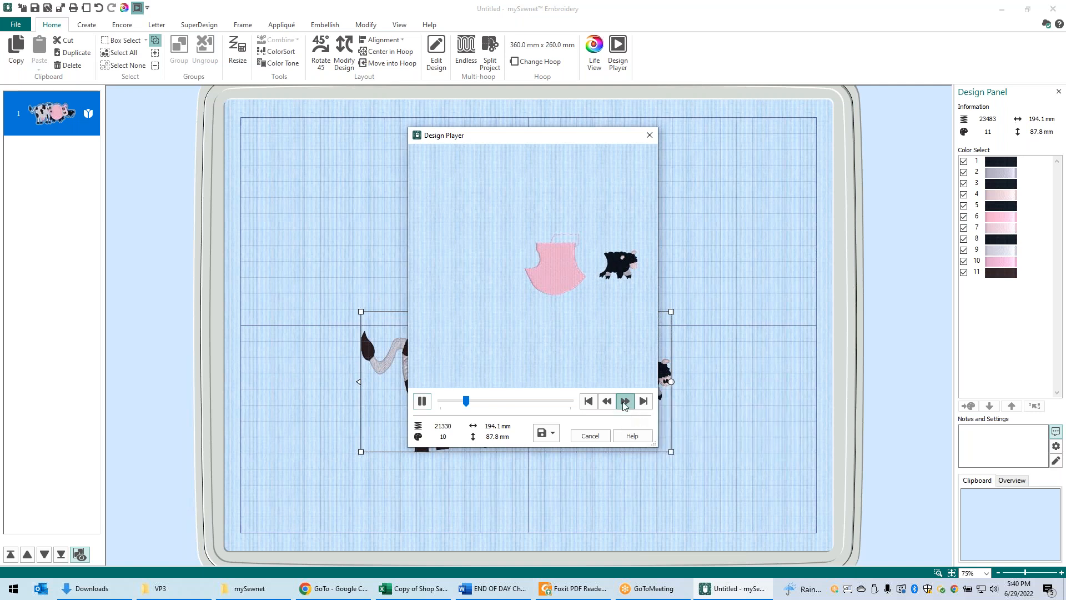
{"action": "left_click", "coordinate": [623, 401]}
{"action": "left_click", "coordinate": [624, 402]}
{"action": "left_click", "coordinate": [626, 403]}
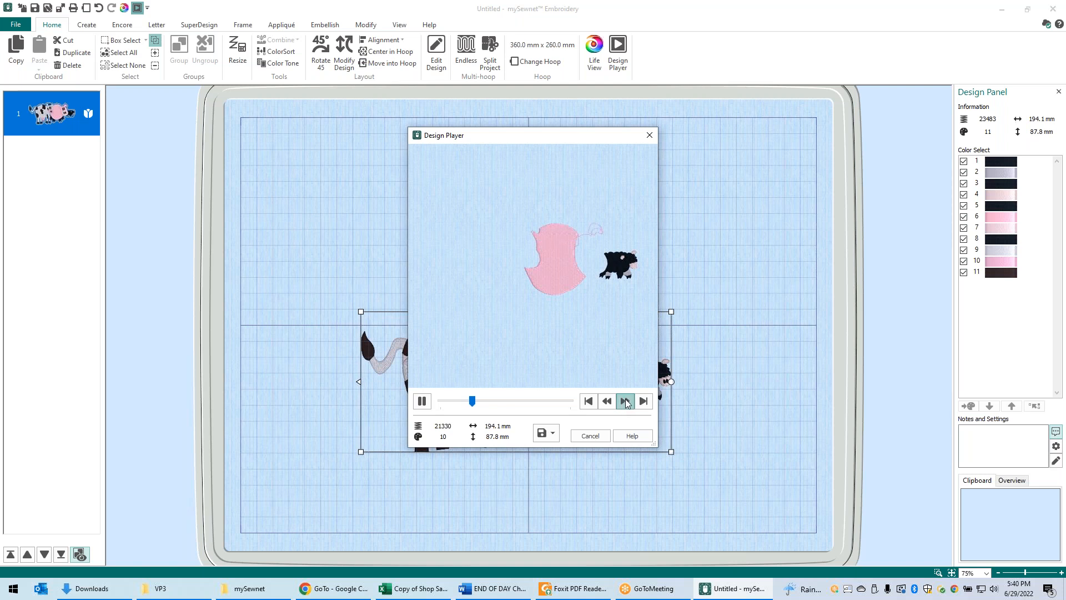
Speed up the stitch-out playback further, pause it once the pig is stitched, and close Design Player.
{"action": "left_click", "coordinate": [627, 403]}
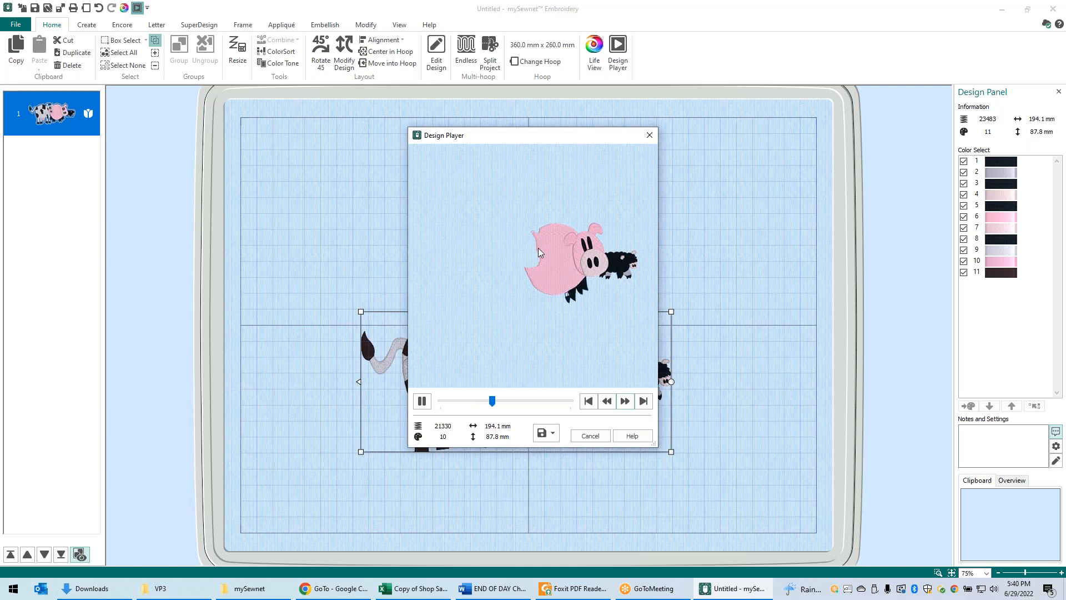
{"action": "left_click", "coordinate": [425, 402]}
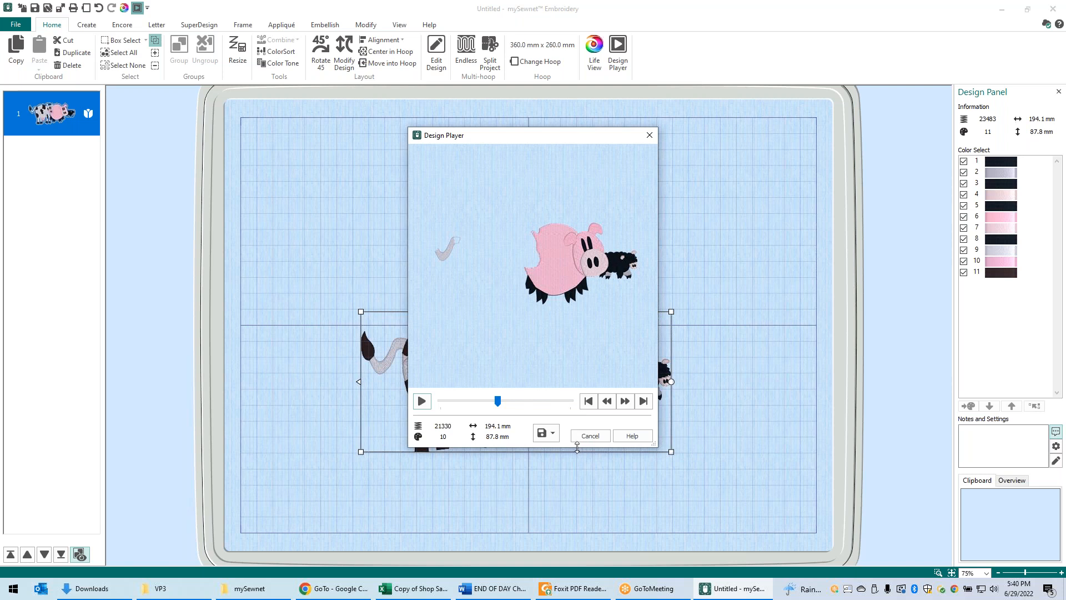
{"action": "left_click", "coordinate": [650, 136]}
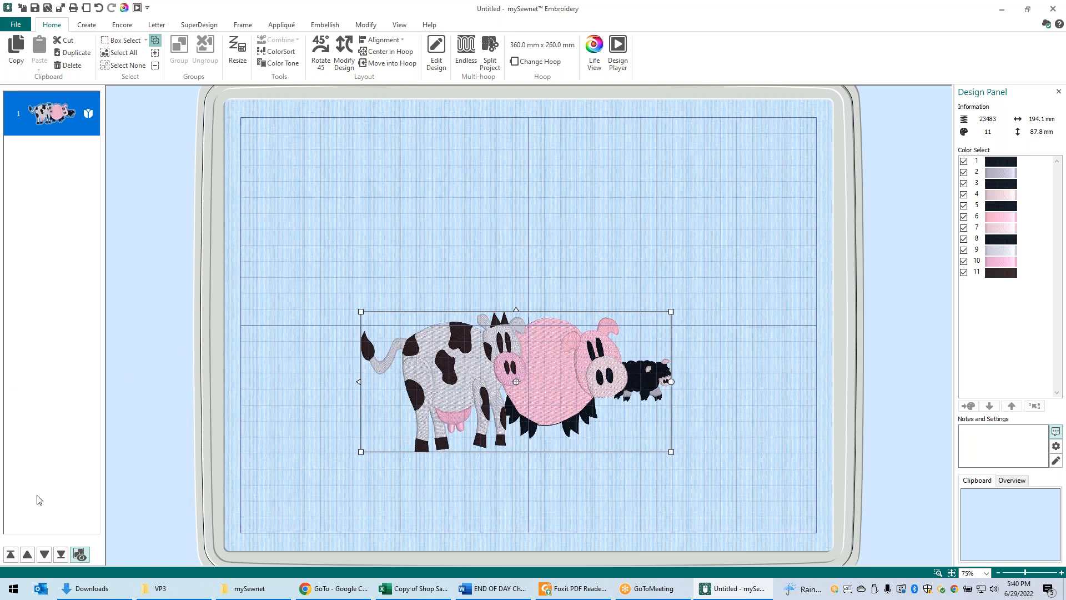
Reselect the combined animals with Box Select, mirror them horizontally and move them to the middle of the hoop.
{"action": "left_click", "coordinate": [79, 554]}
{"action": "left_click", "coordinate": [298, 398]}
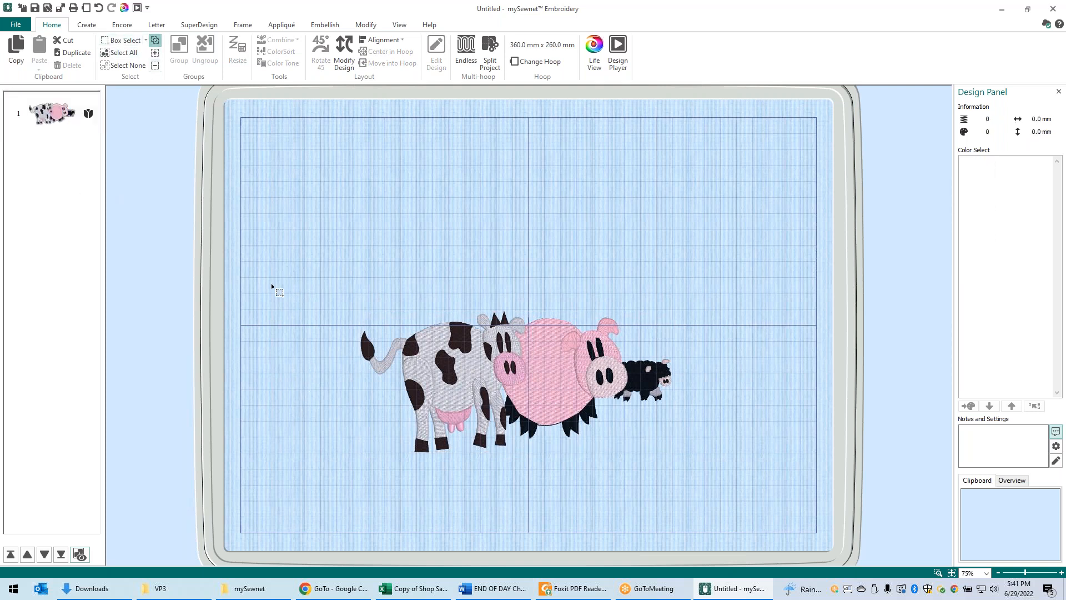
{"action": "left_click", "coordinate": [147, 43]}
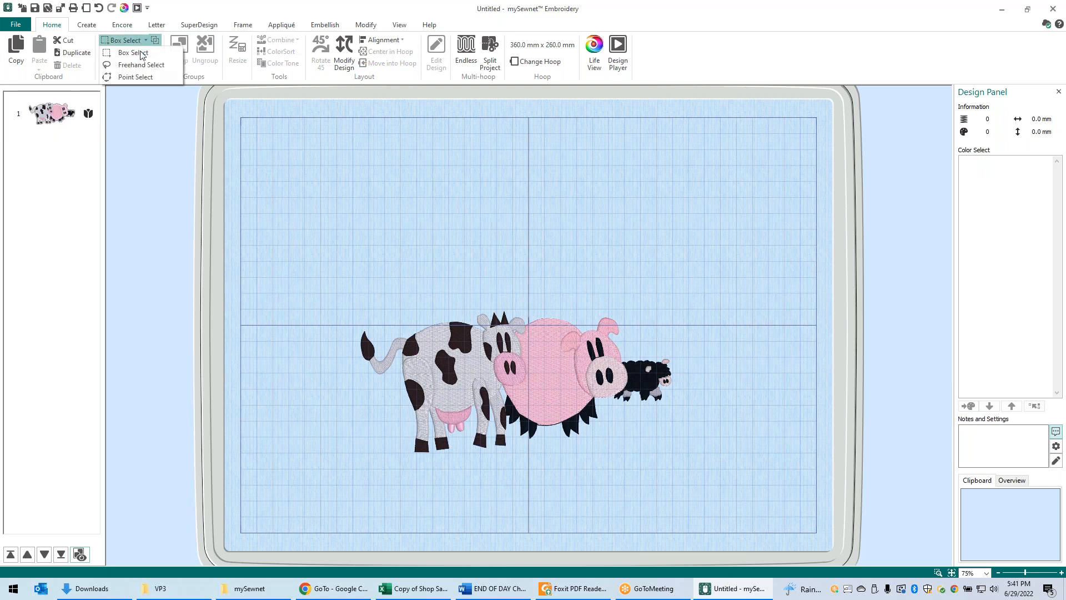
{"action": "left_click", "coordinate": [119, 50]}
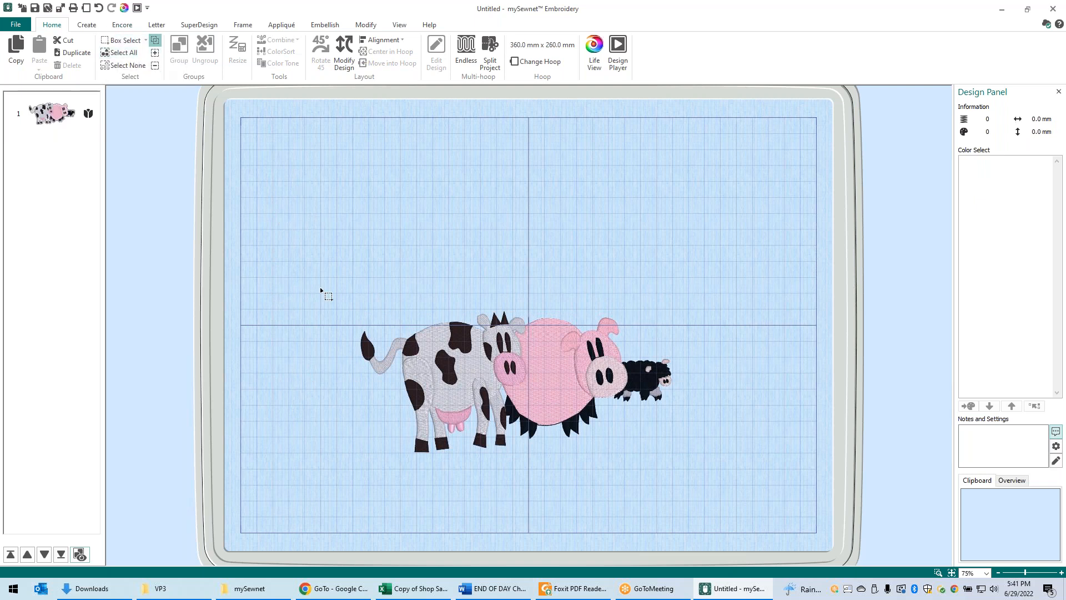
{"action": "left_click_drag", "start_coordinate": [326, 283], "coordinate": [765, 498]}
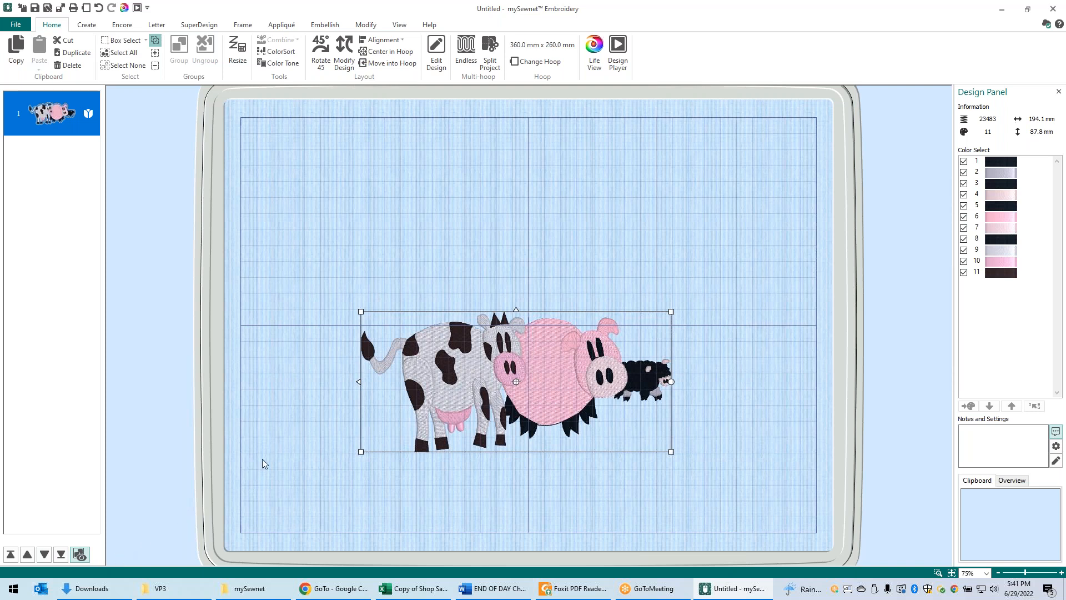
{"action": "left_click", "coordinate": [360, 380]}
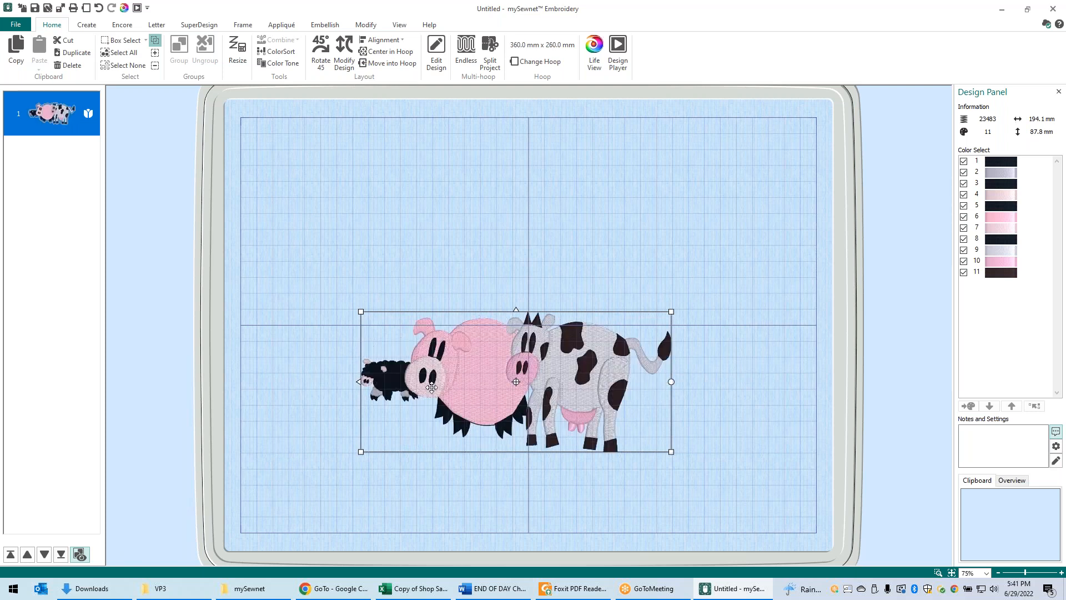
{"action": "left_click_drag", "start_coordinate": [449, 322], "coordinate": [461, 268]}
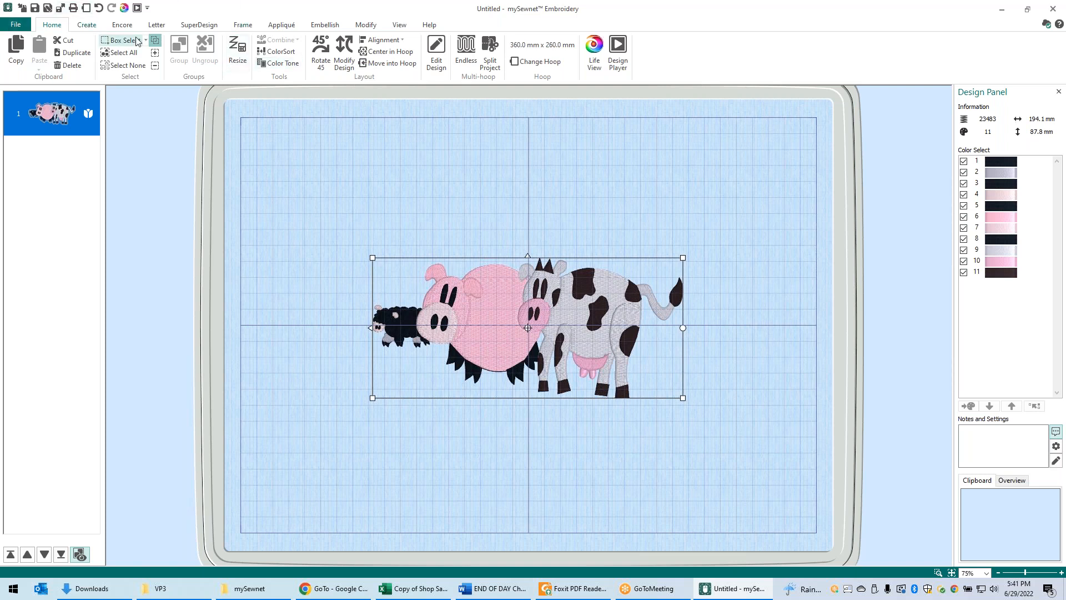
Try the wide oval Decorative Light 4 frame around the animals with a 2.5 mm margin, and undo it.
{"action": "left_click", "coordinate": [244, 25]}
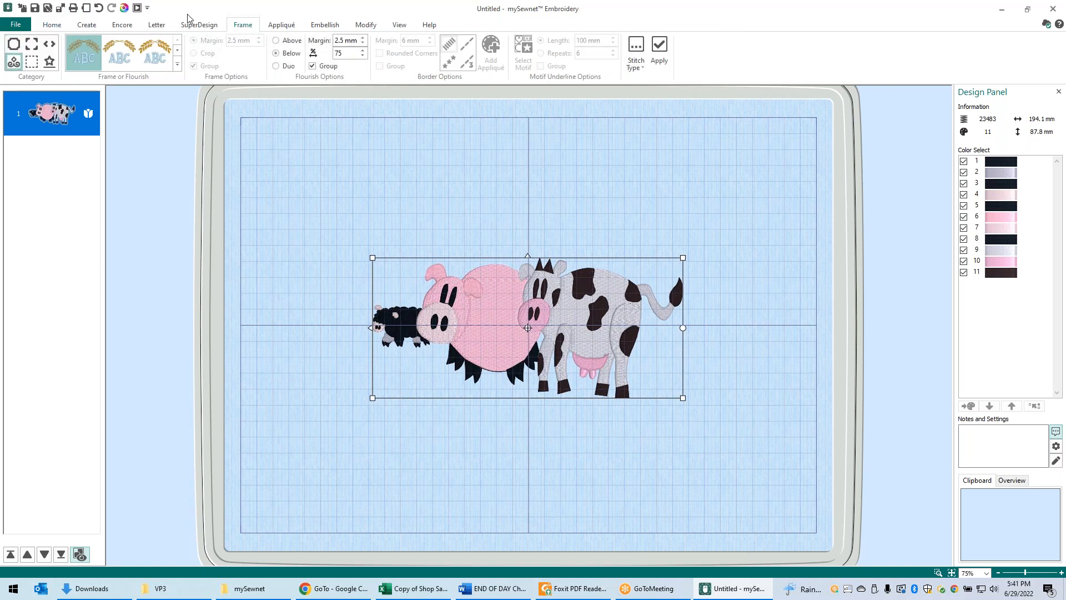
{"action": "left_click", "coordinate": [13, 44]}
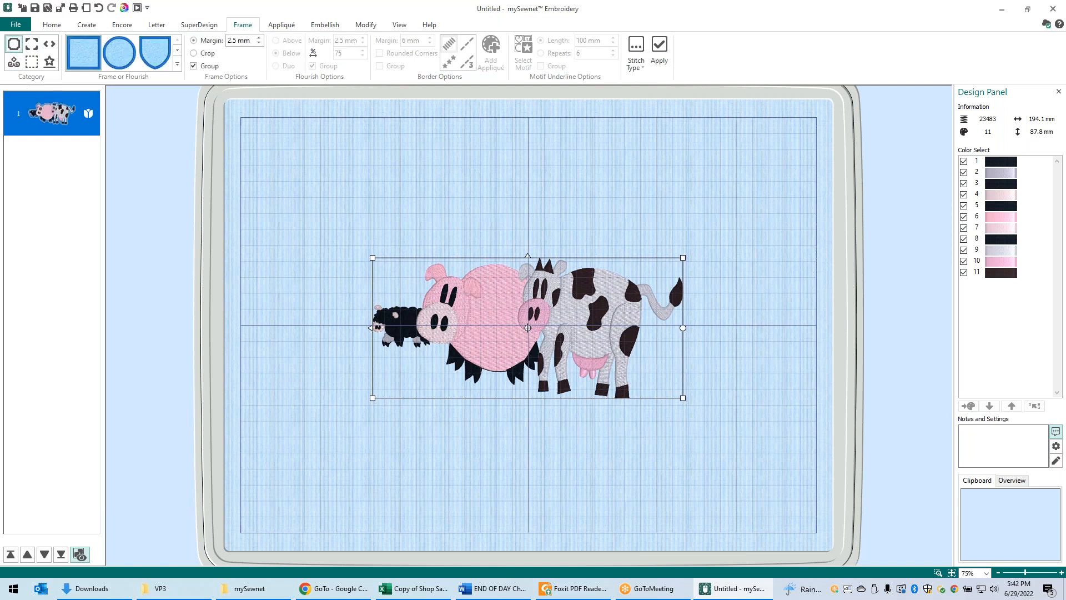
{"action": "left_click", "coordinate": [177, 67]}
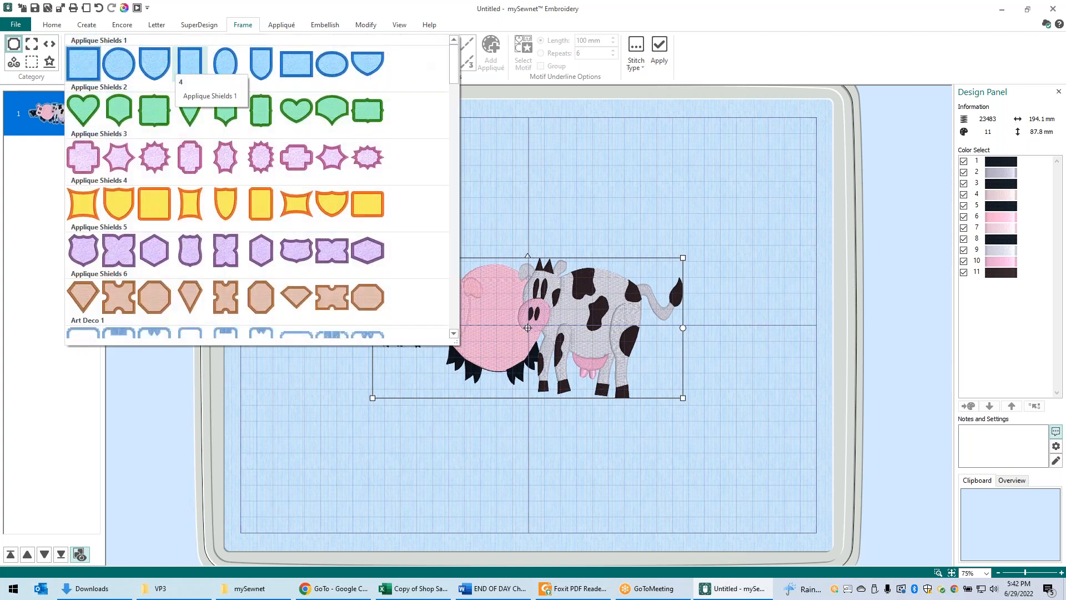
{"action": "scroll", "coordinate": [189, 64], "scroll_direction": "down", "scroll_amount": 5}
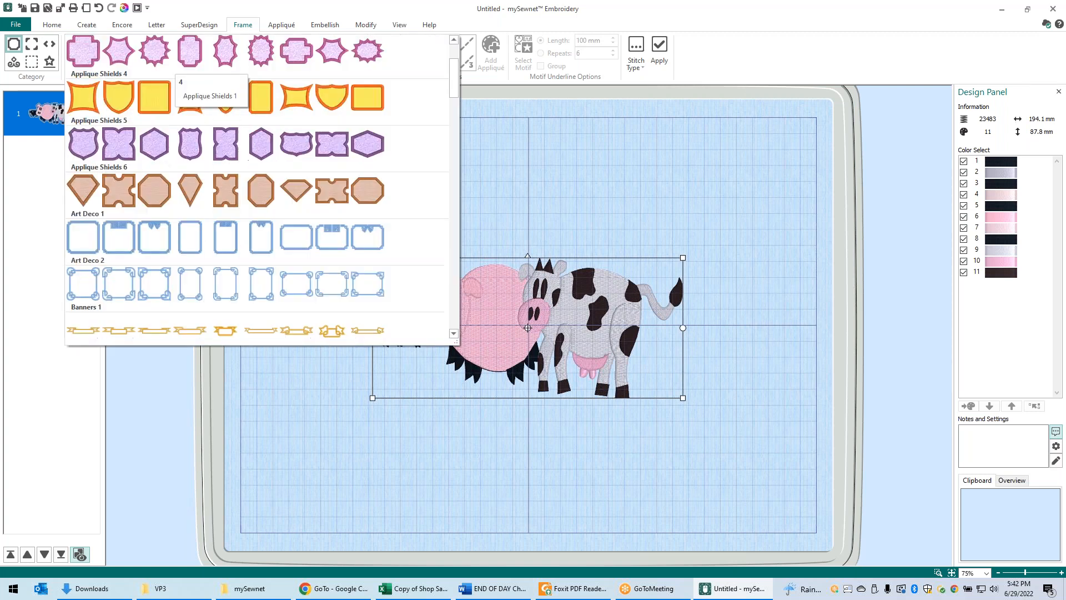
{"action": "scroll", "coordinate": [178, 84], "scroll_direction": "down", "scroll_amount": 10}
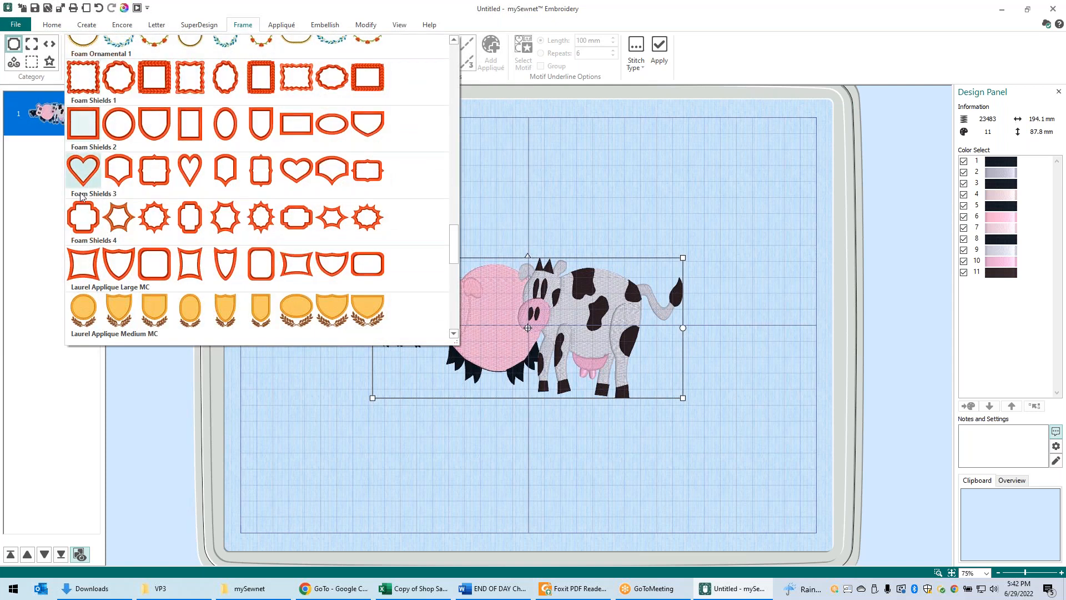
{"action": "scroll", "coordinate": [111, 245], "scroll_direction": "down", "scroll_amount": 2}
{"action": "scroll", "coordinate": [113, 248], "scroll_direction": "up", "scroll_amount": 2}
{"action": "scroll", "coordinate": [113, 248], "scroll_direction": "up", "scroll_amount": 5}
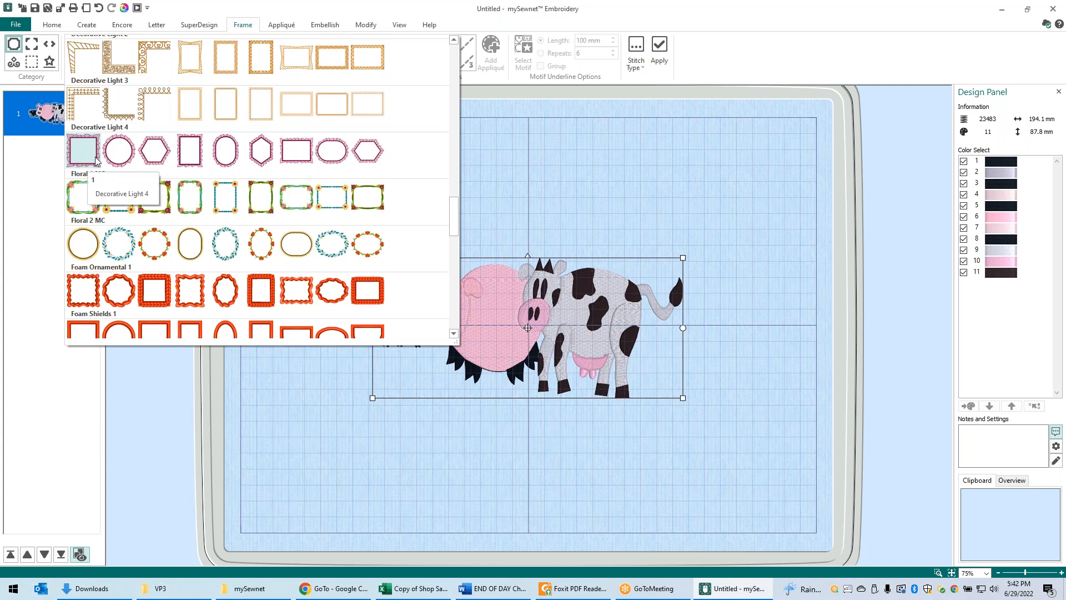
{"action": "left_click", "coordinate": [333, 154]}
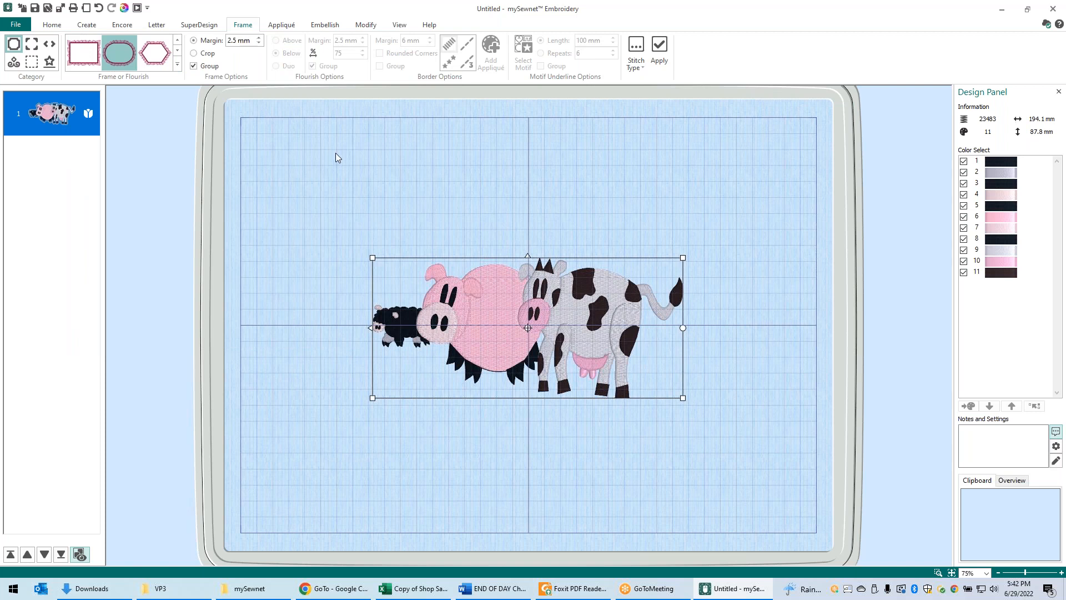
{"action": "left_click", "coordinate": [661, 51]}
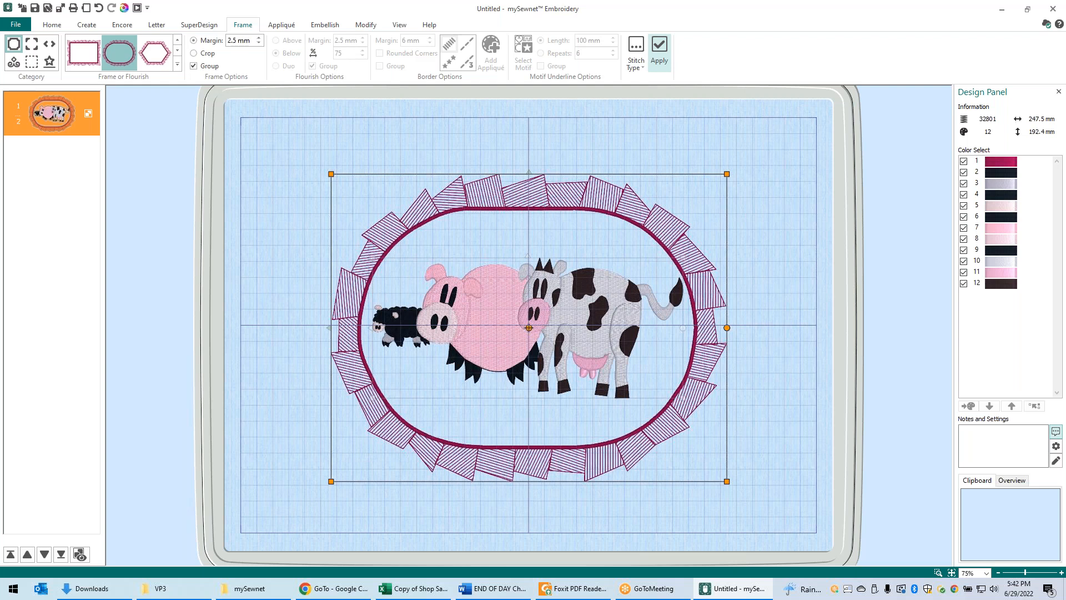
{"action": "left_click", "coordinate": [98, 8]}
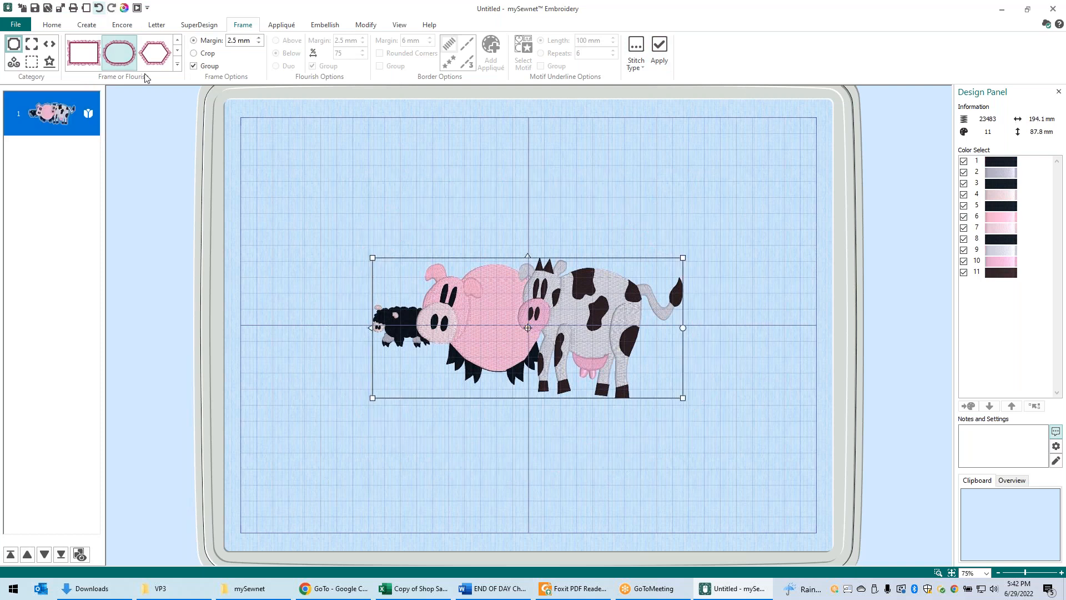
Apply wide rectangular frame 8 from Floral 1 MC with a 2.5 mm margin and move the framed group slightly up.
{"action": "left_click", "coordinate": [177, 65]}
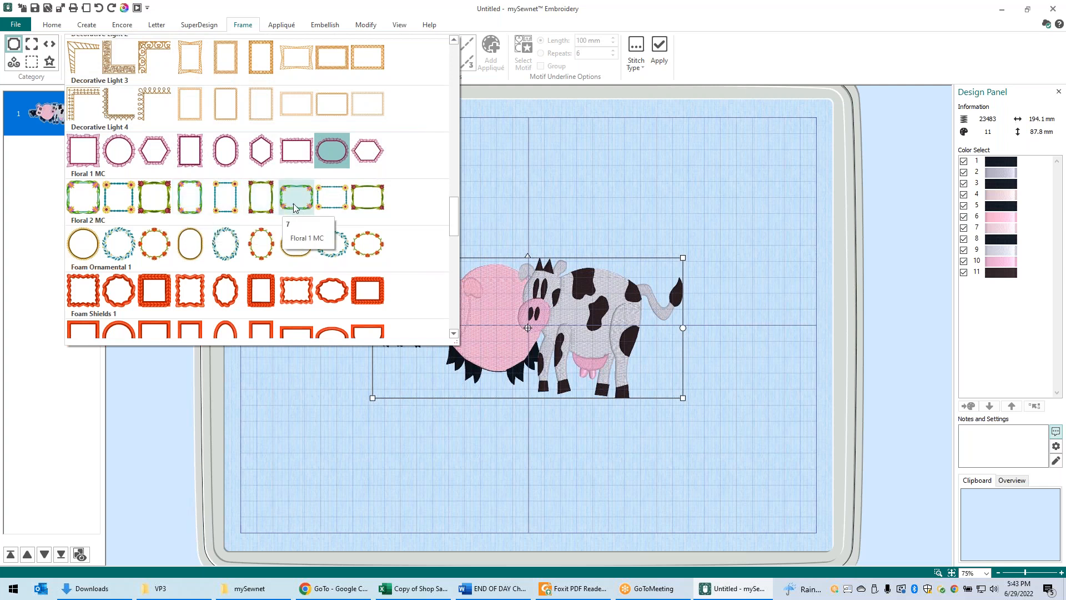
{"action": "left_click", "coordinate": [332, 206]}
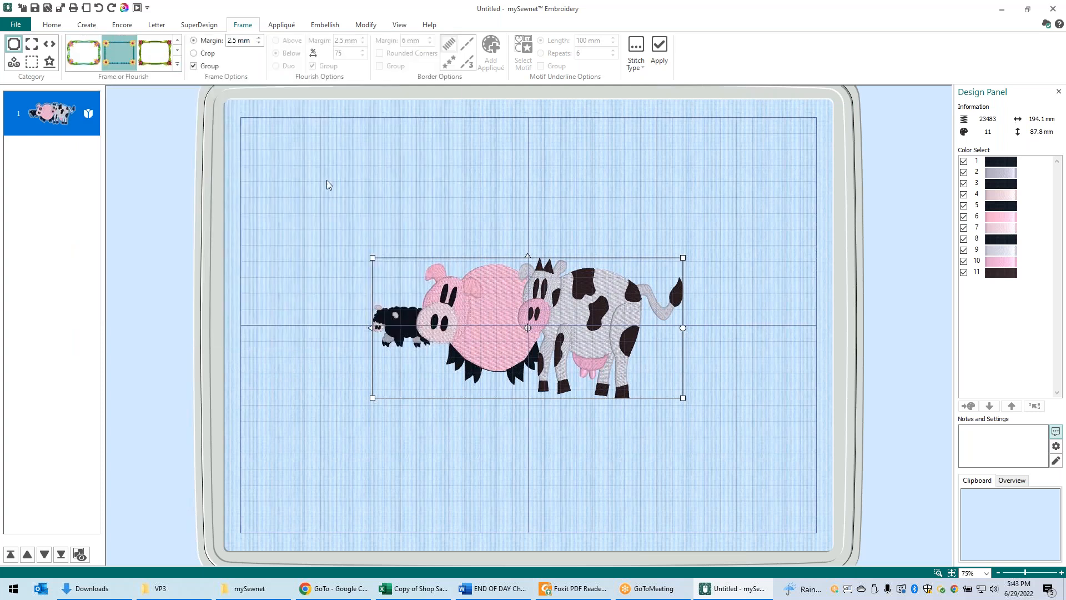
{"action": "left_click", "coordinate": [660, 46]}
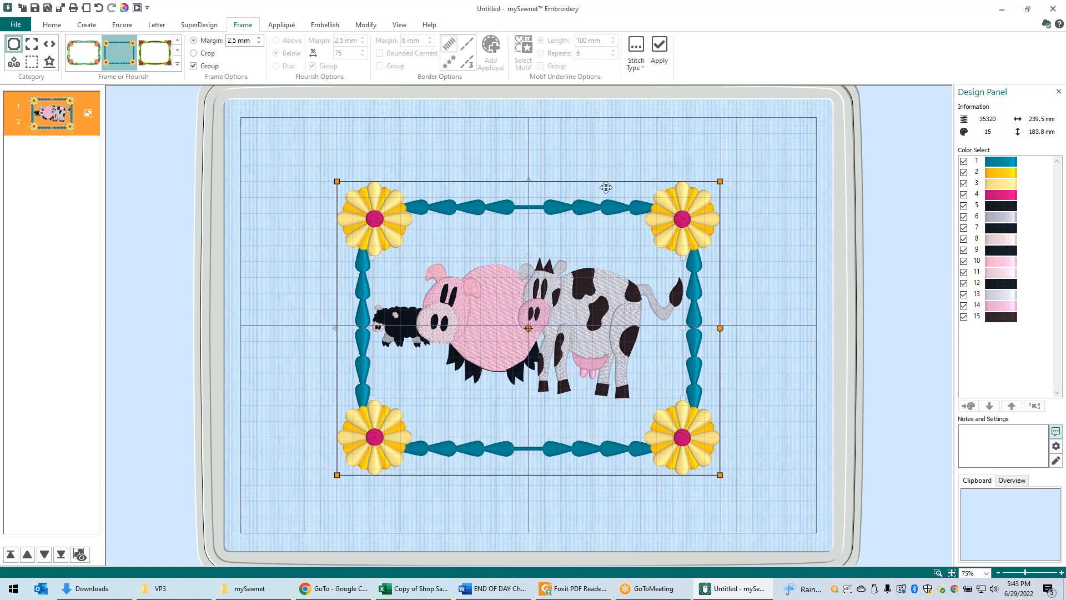
{"action": "left_click_drag", "start_coordinate": [474, 306], "coordinate": [472, 294]}
Select only the animals within the group and move them down inside the frame to leave room above them.
{"action": "left_click", "coordinate": [81, 560]}
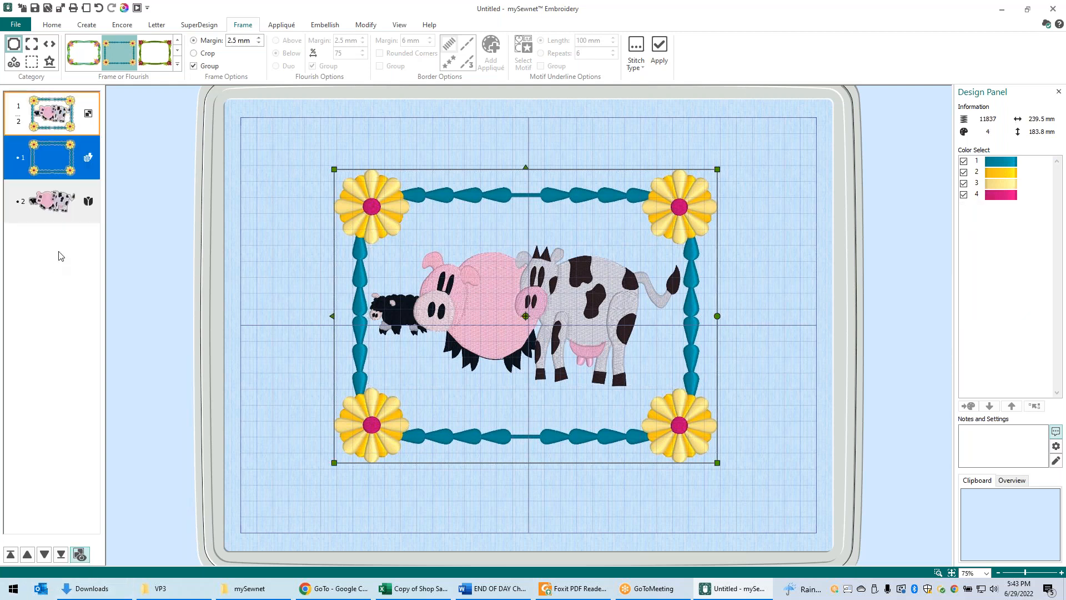
{"action": "left_click", "coordinate": [49, 205]}
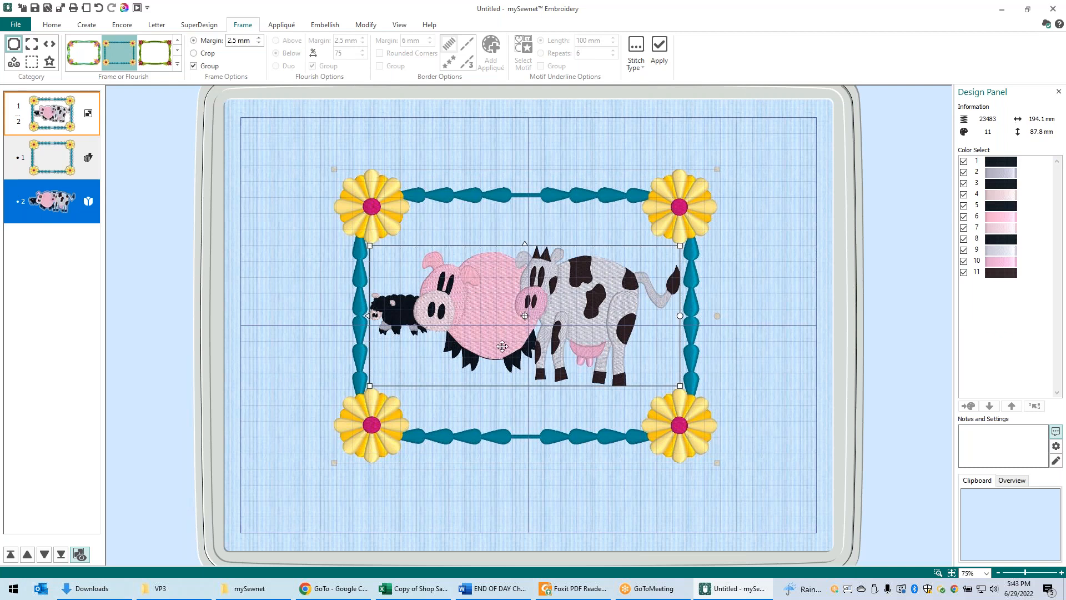
{"action": "left_click_drag", "start_coordinate": [502, 347], "coordinate": [508, 373]}
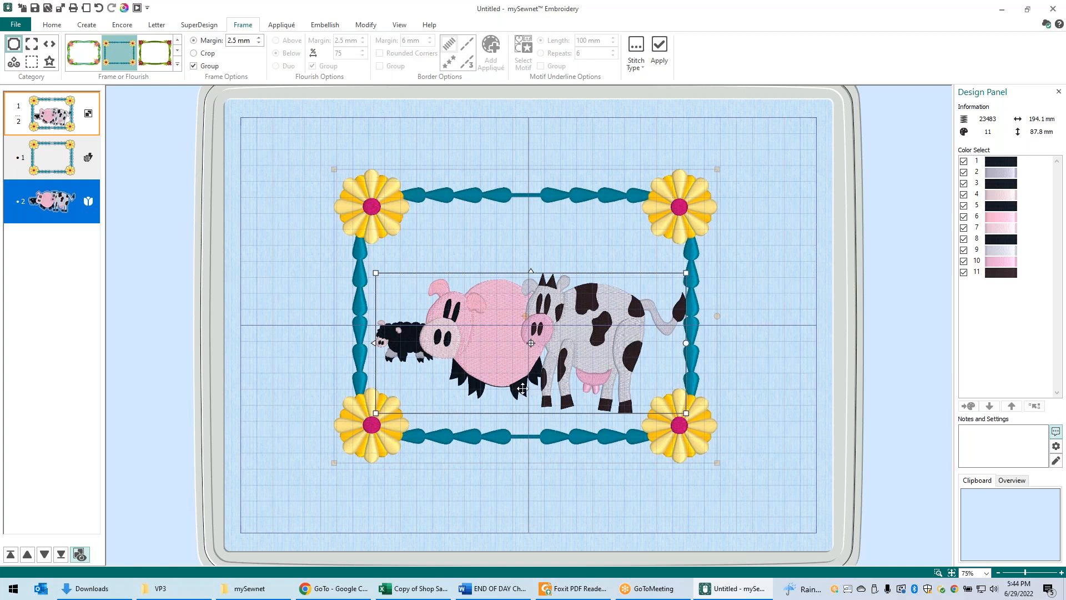
{"action": "left_click_drag", "start_coordinate": [503, 369], "coordinate": [502, 374]}
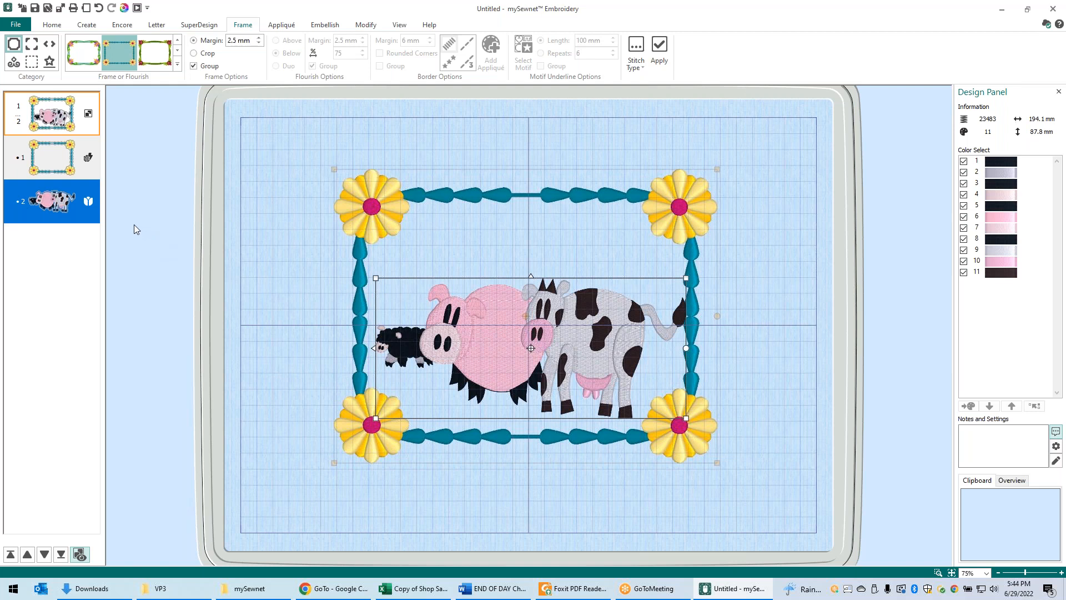
{"action": "left_click", "coordinate": [80, 554]}
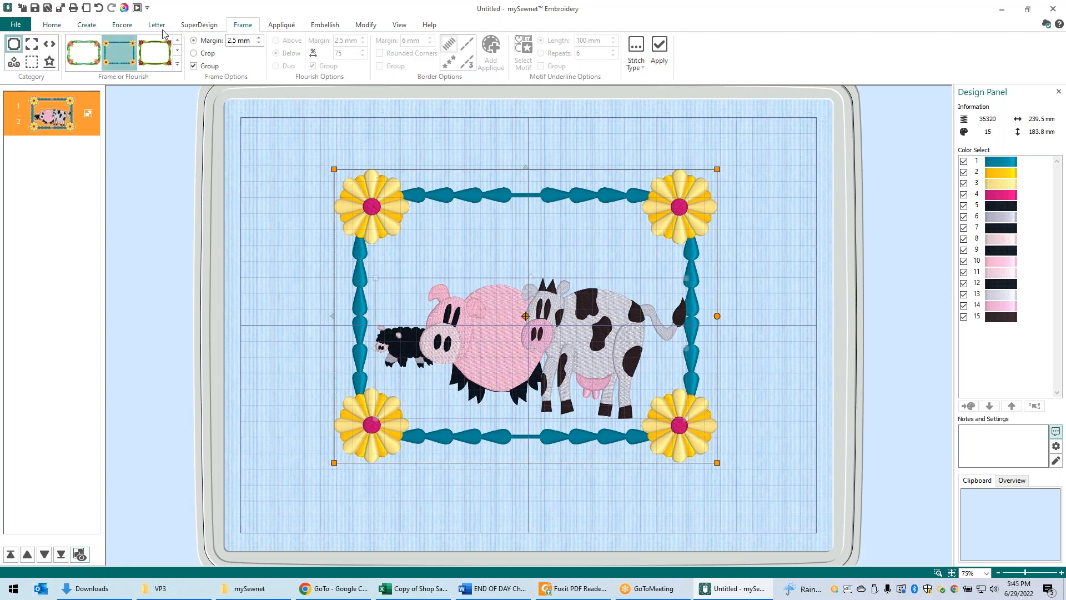
Browse the lettering fonts and choose the Retro font Jingo 25-55mm.
{"action": "left_click", "coordinate": [157, 25]}
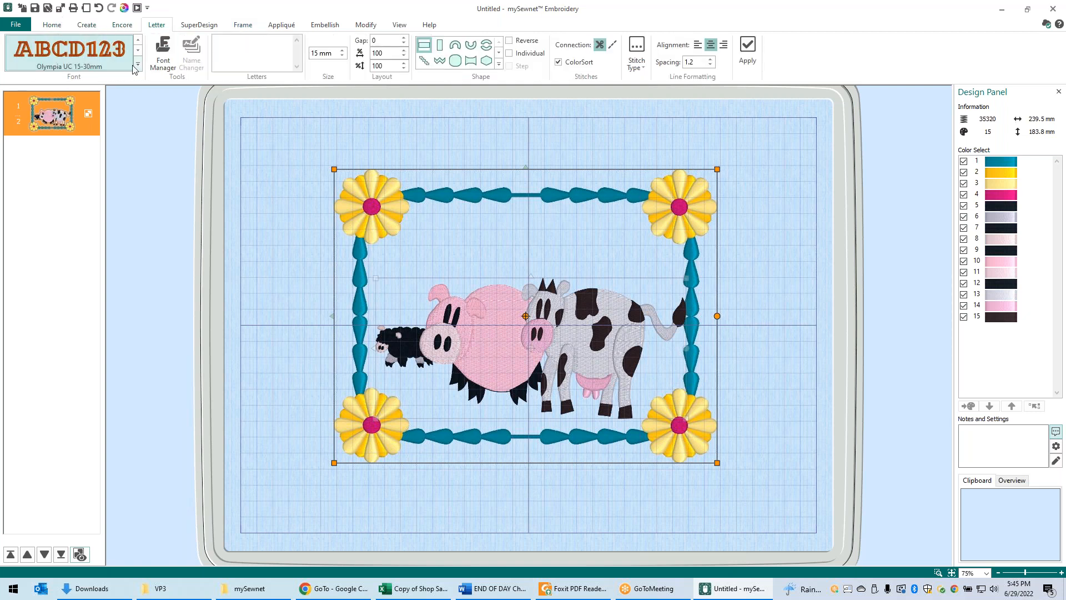
{"action": "left_click", "coordinate": [139, 66]}
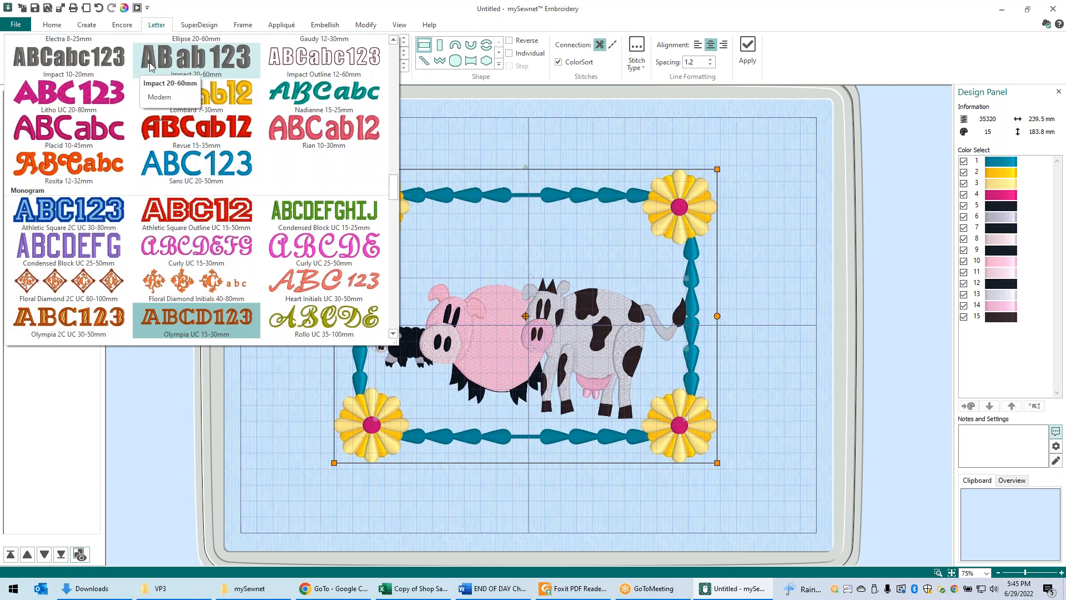
{"action": "scroll", "coordinate": [38, 194], "scroll_direction": "down", "scroll_amount": 3}
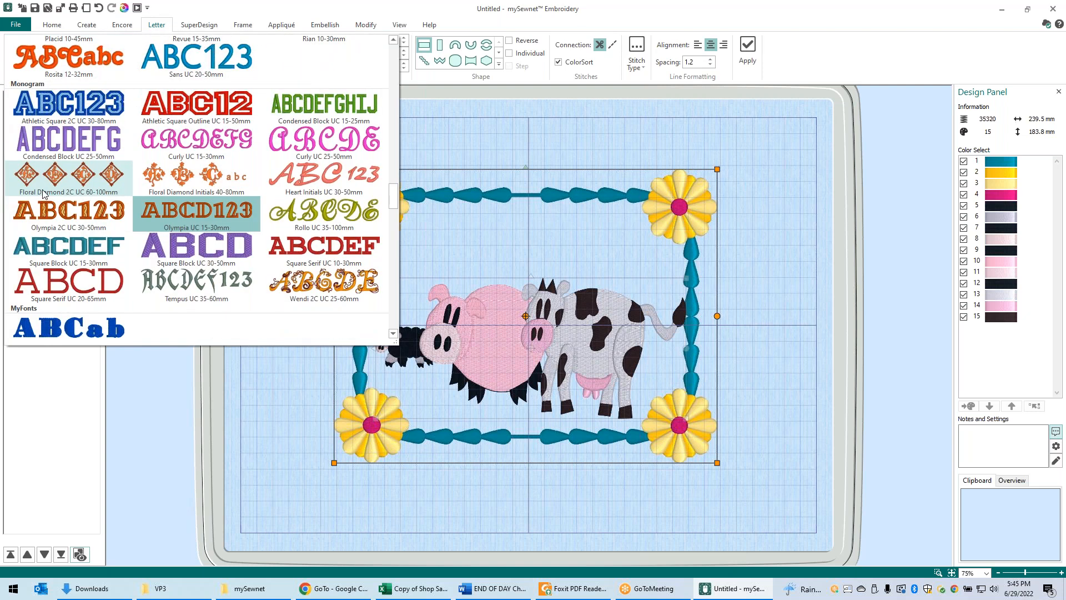
{"action": "scroll", "coordinate": [47, 197], "scroll_direction": "down", "scroll_amount": 6}
{"action": "scroll", "coordinate": [52, 200], "scroll_direction": "down", "scroll_amount": 12}
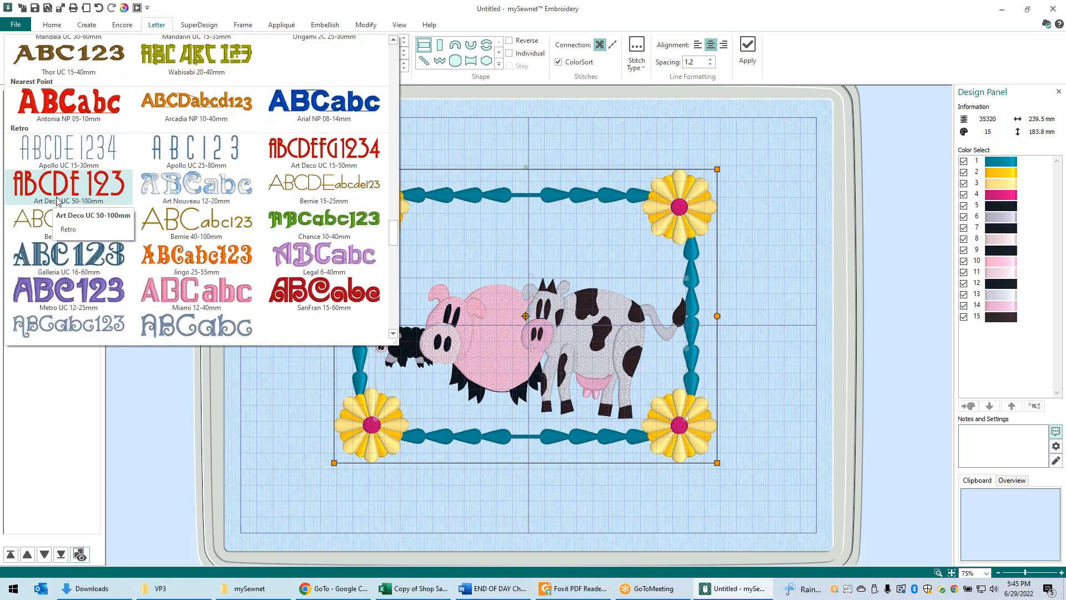
{"action": "scroll", "coordinate": [58, 201], "scroll_direction": "down", "scroll_amount": 3}
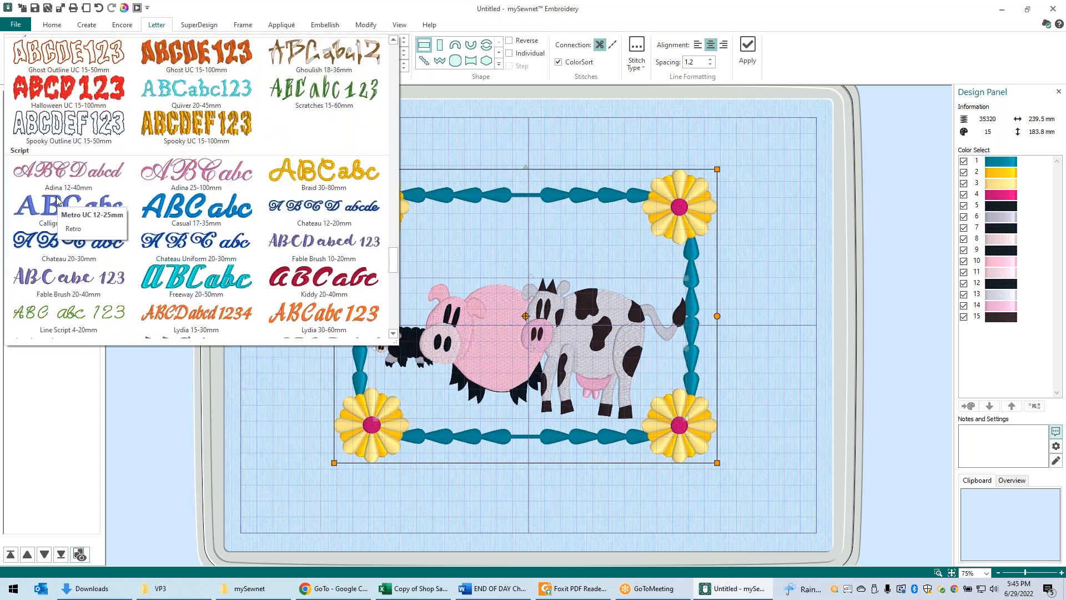
{"action": "scroll", "coordinate": [57, 201], "scroll_direction": "up", "scroll_amount": 6}
{"action": "scroll", "coordinate": [58, 201], "scroll_direction": "up", "scroll_amount": 3}
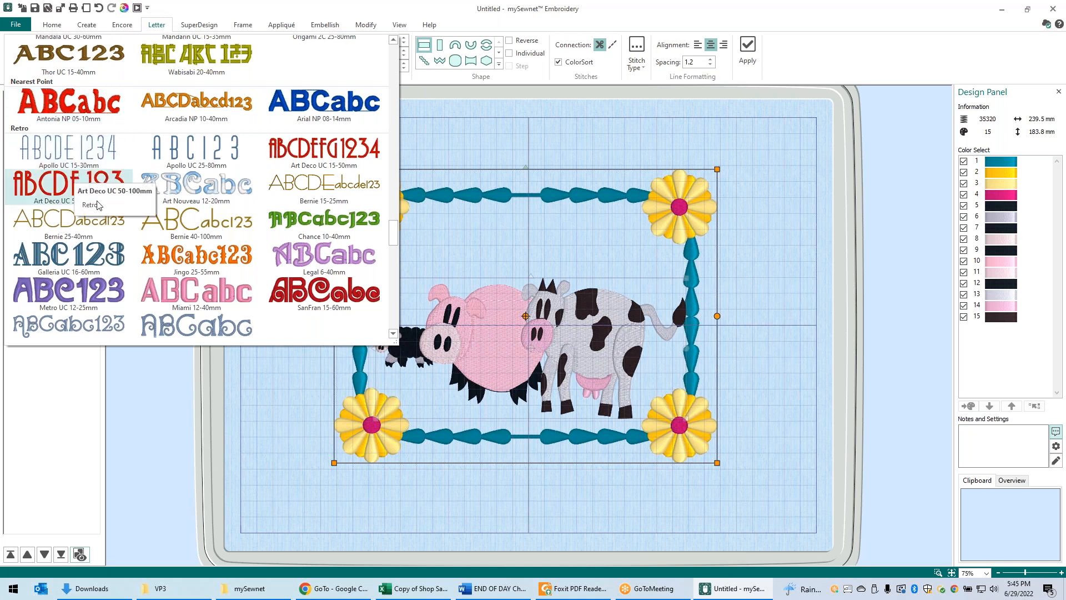
{"action": "left_click", "coordinate": [218, 264]}
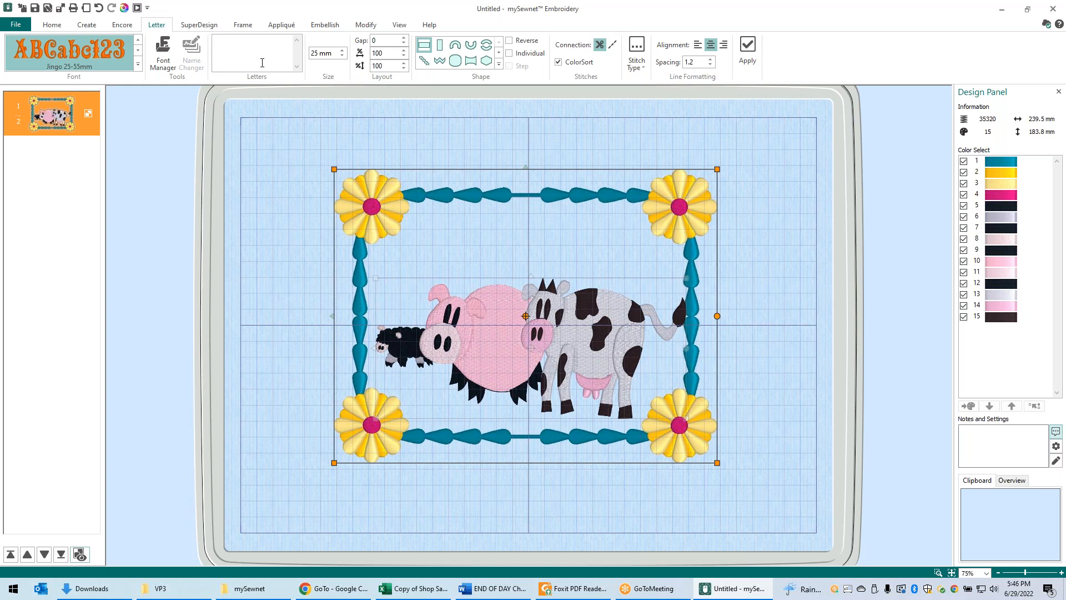
Add the lettering "farm life" at 25 mm and place it inside the frame above the animals.
{"action": "type", "text": "farm life"}
{"action": "left_click", "coordinate": [747, 48]}
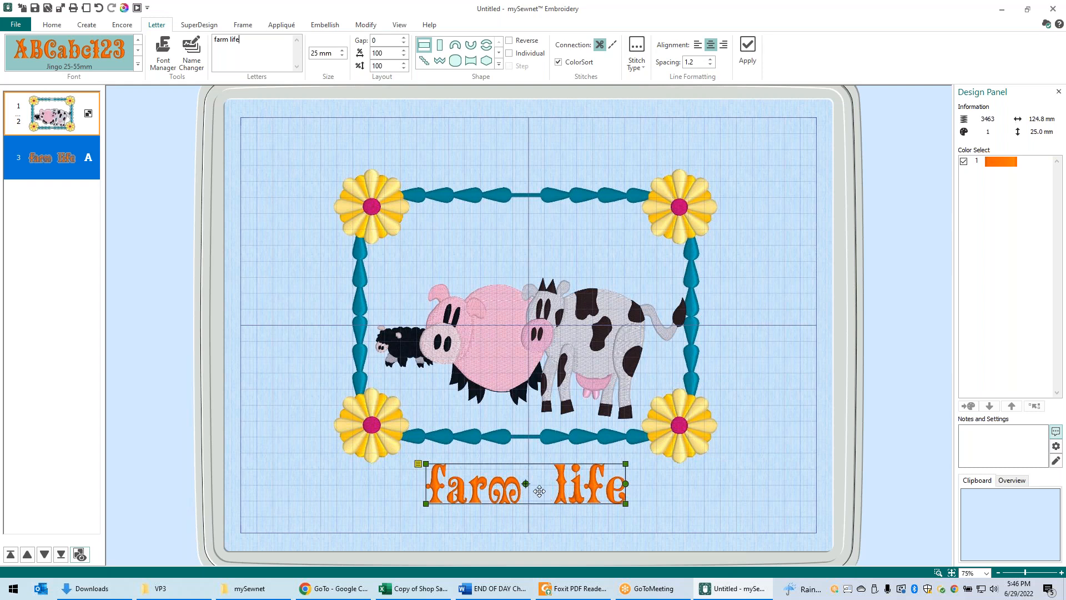
{"action": "left_click_drag", "start_coordinate": [540, 484], "coordinate": [546, 243]}
{"action": "left_click_drag", "start_coordinate": [540, 247], "coordinate": [544, 245]}
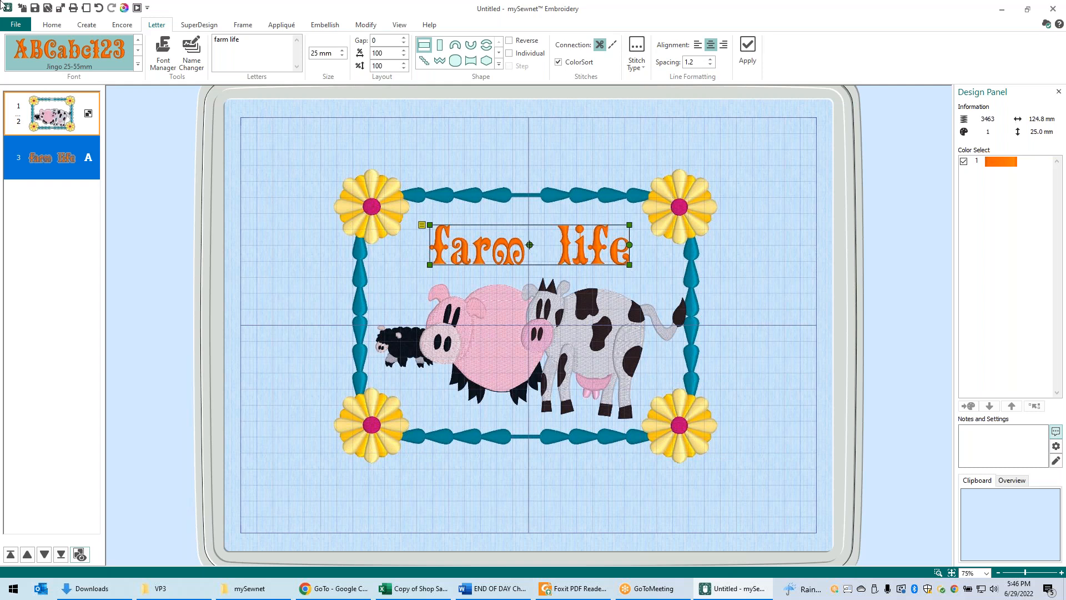
Browse the full SuperDesign gallery, from the animal designs through to the Stars, Tassels and Transport categories.
{"action": "left_click", "coordinate": [201, 26]}
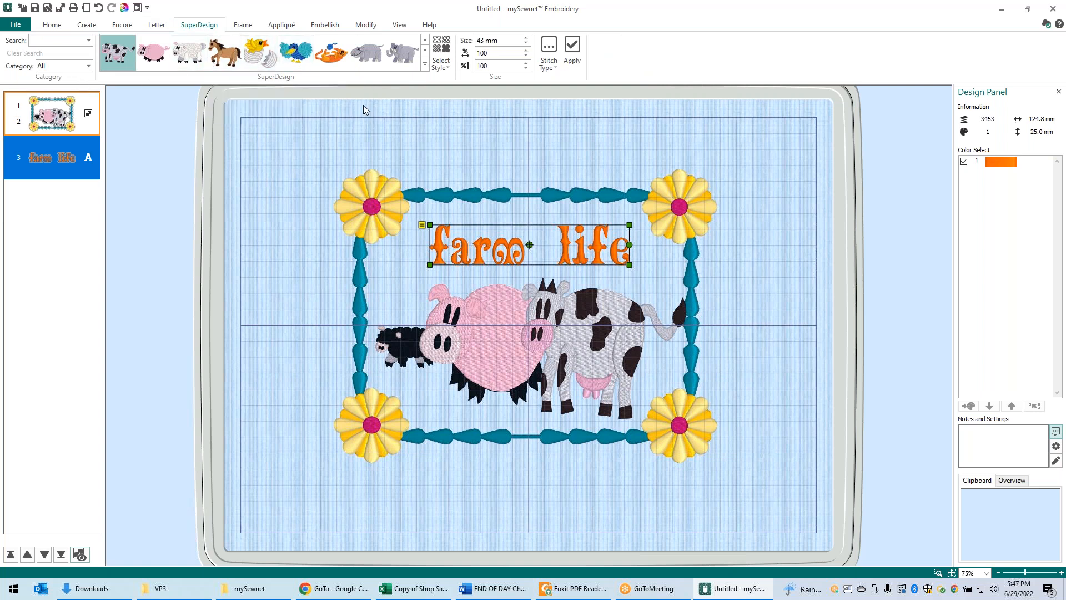
{"action": "left_click", "coordinate": [425, 65]}
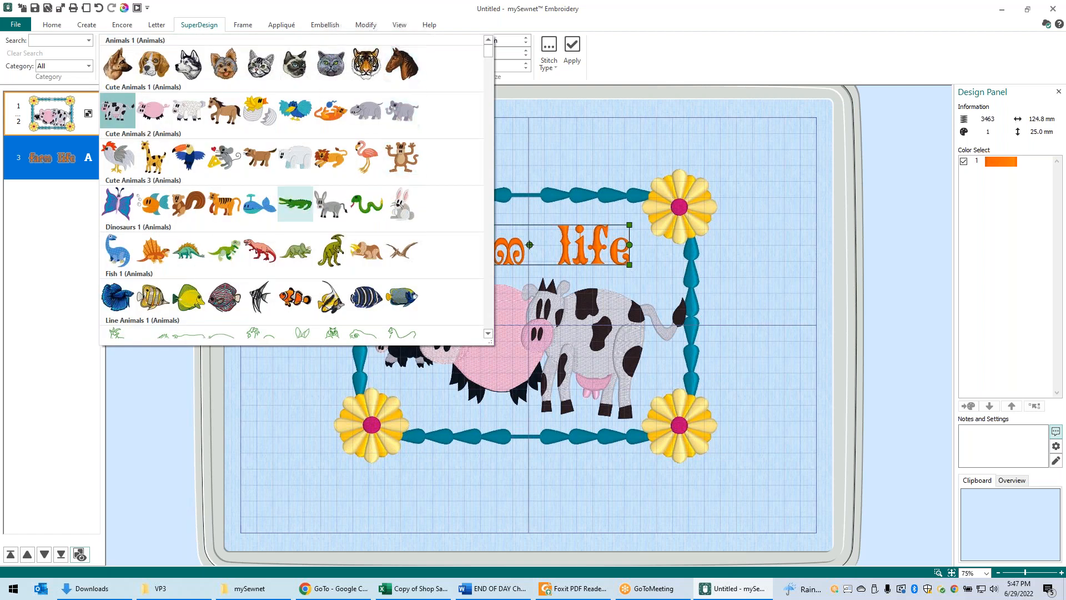
{"action": "scroll", "coordinate": [295, 205], "scroll_direction": "down", "scroll_amount": 6}
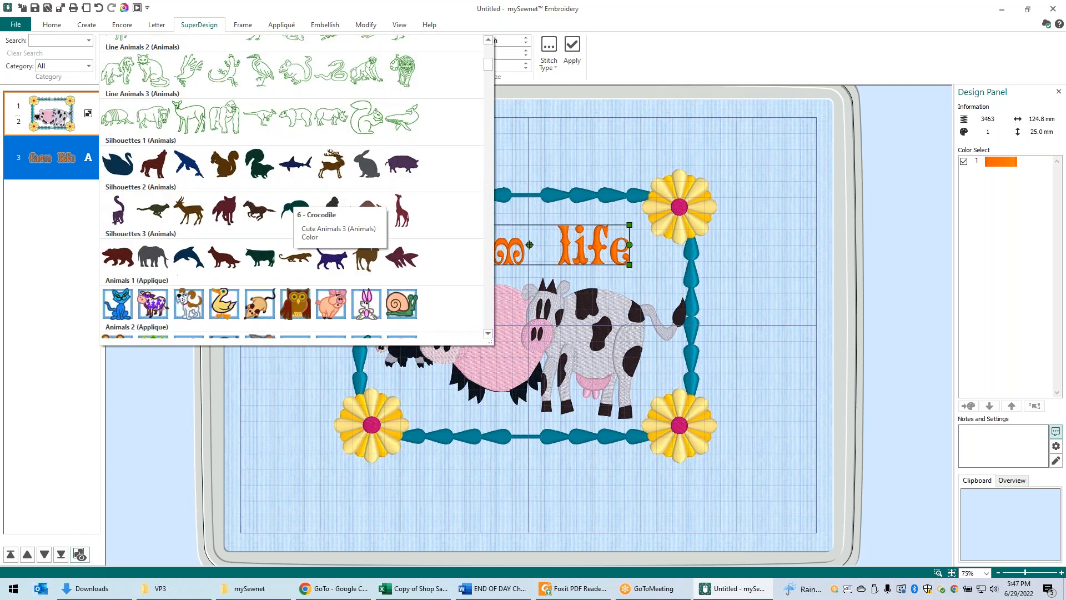
{"action": "scroll", "coordinate": [294, 206], "scroll_direction": "down", "scroll_amount": 5}
{"action": "scroll", "coordinate": [294, 205], "scroll_direction": "down", "scroll_amount": 8}
{"action": "scroll", "coordinate": [295, 205], "scroll_direction": "down", "scroll_amount": 7}
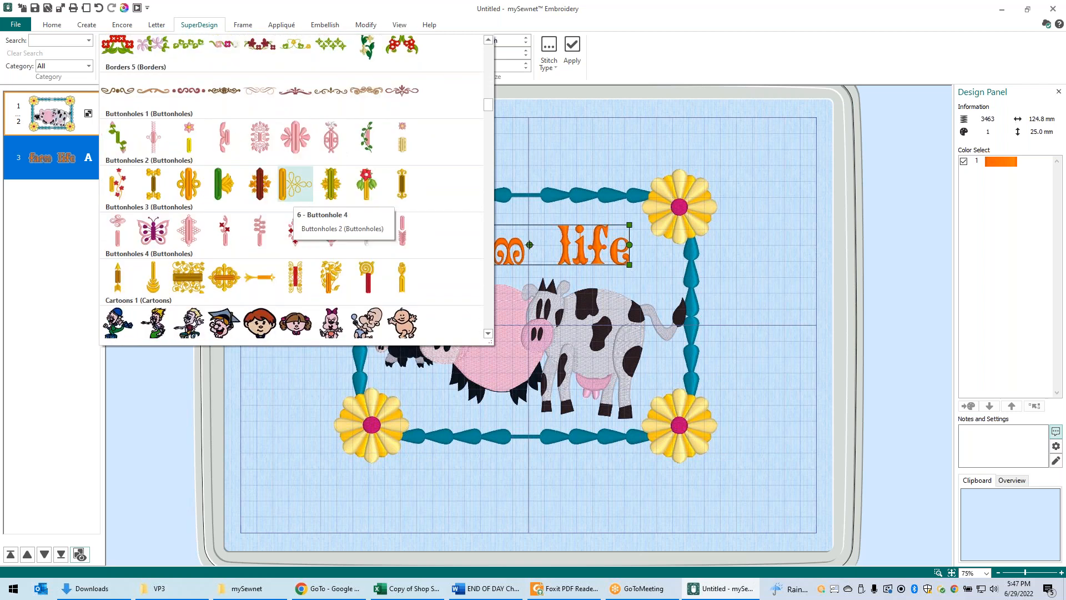
{"action": "scroll", "coordinate": [295, 206], "scroll_direction": "down", "scroll_amount": 7}
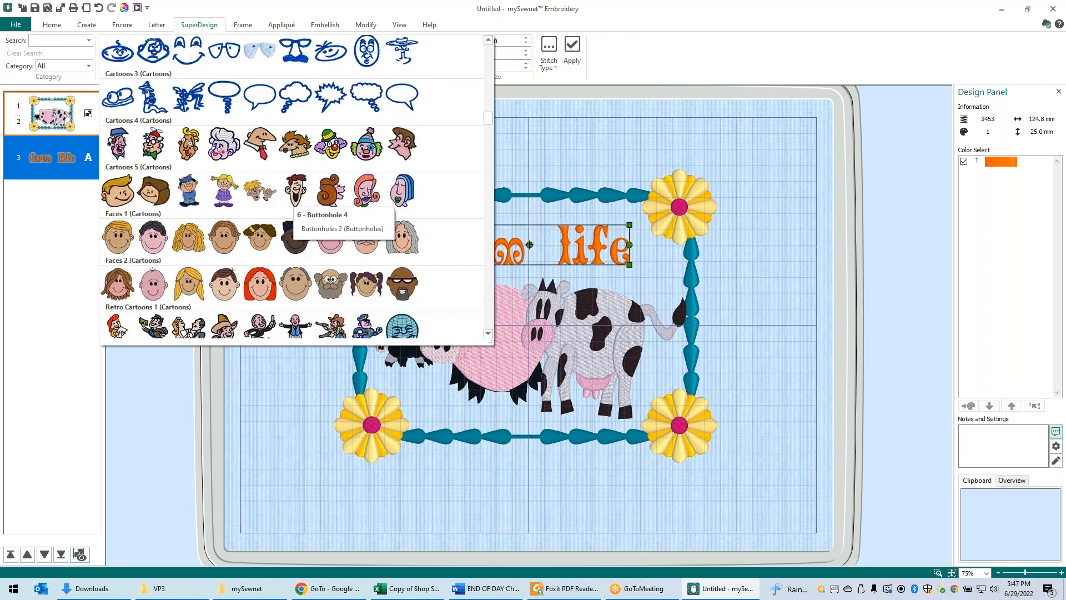
{"action": "scroll", "coordinate": [296, 201], "scroll_direction": "down", "scroll_amount": 2}
{"action": "scroll", "coordinate": [295, 201], "scroll_direction": "down", "scroll_amount": 2}
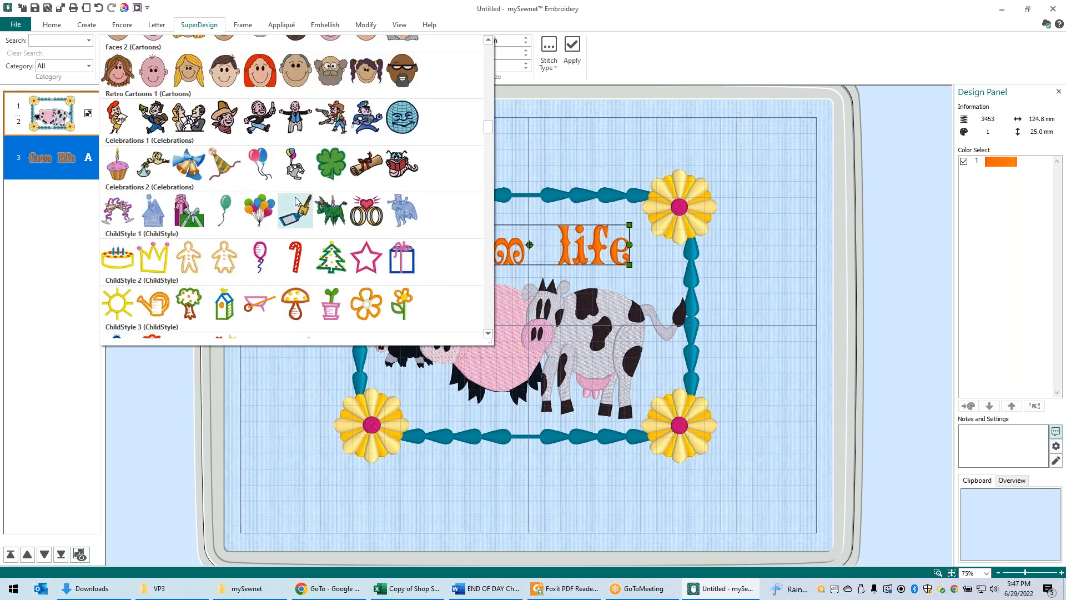
{"action": "scroll", "coordinate": [296, 201], "scroll_direction": "down", "scroll_amount": 6}
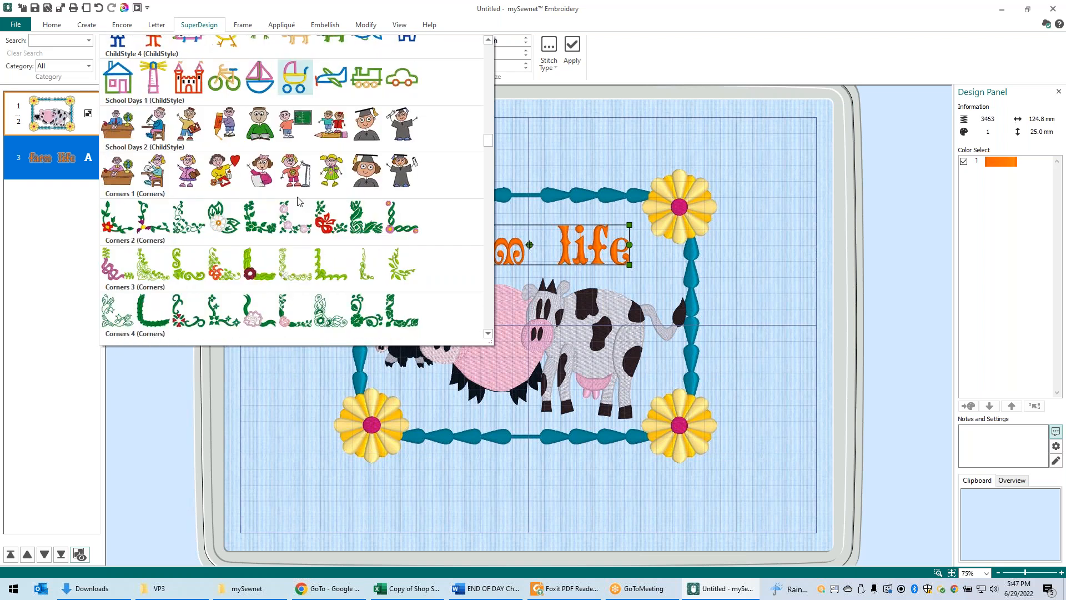
{"action": "scroll", "coordinate": [299, 201], "scroll_direction": "down", "scroll_amount": 2}
{"action": "scroll", "coordinate": [298, 201], "scroll_direction": "down", "scroll_amount": 4}
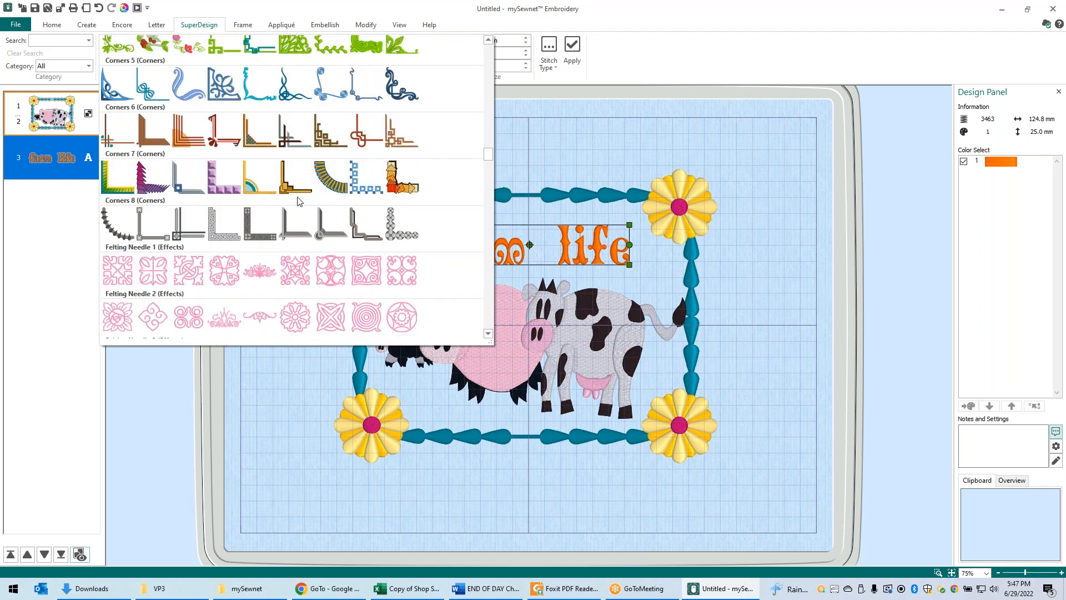
{"action": "scroll", "coordinate": [299, 201], "scroll_direction": "down", "scroll_amount": 4}
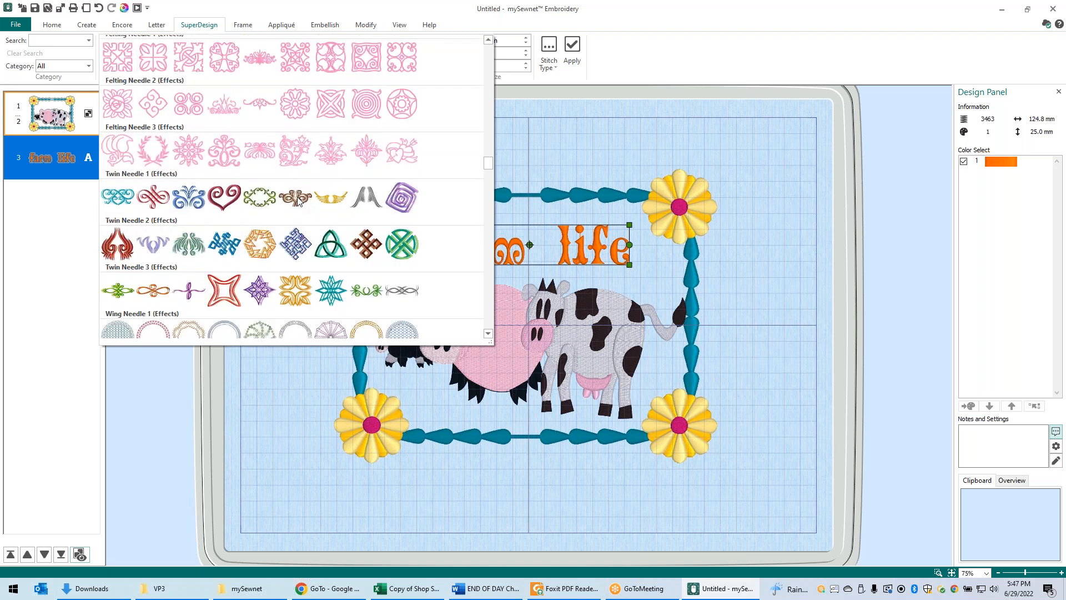
{"action": "scroll", "coordinate": [301, 195], "scroll_direction": "up", "scroll_amount": 2}
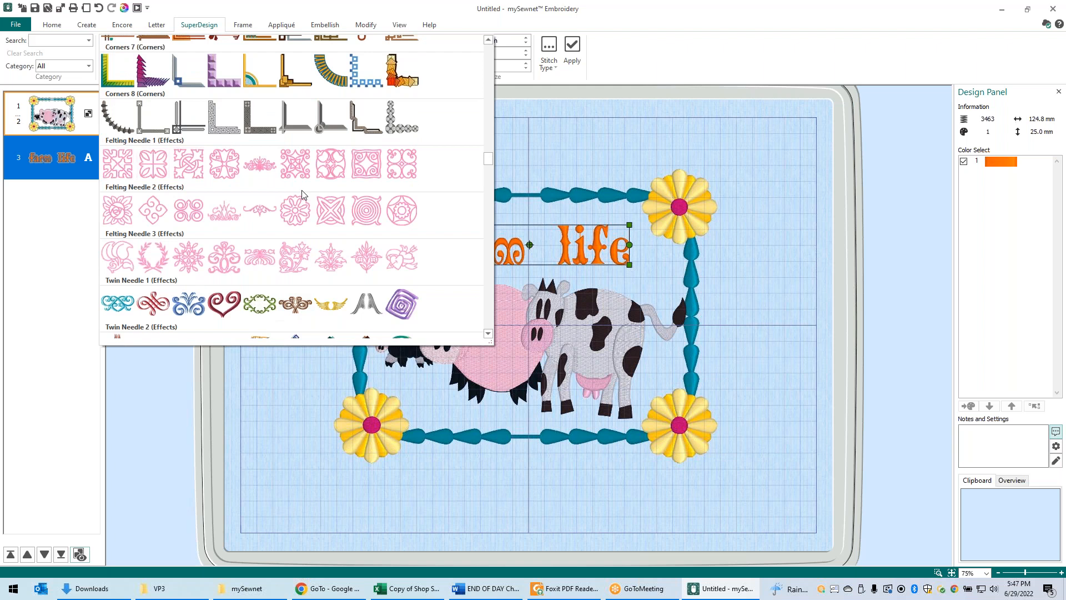
{"action": "scroll", "coordinate": [301, 189], "scroll_direction": "down", "scroll_amount": 2}
{"action": "scroll", "coordinate": [306, 194], "scroll_direction": "down", "scroll_amount": 4}
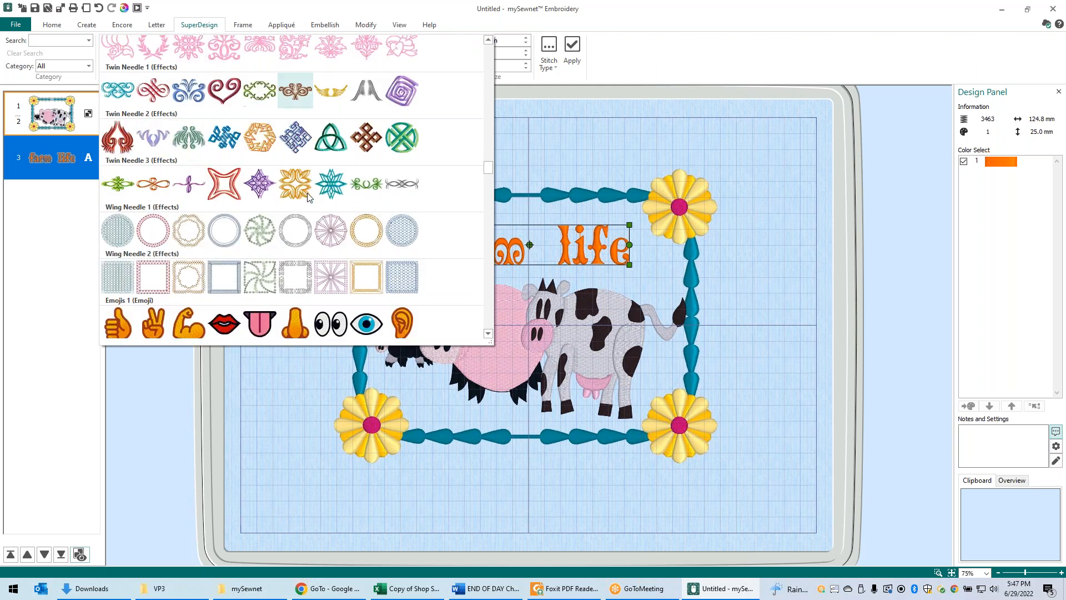
{"action": "scroll", "coordinate": [309, 197], "scroll_direction": "down", "scroll_amount": 2}
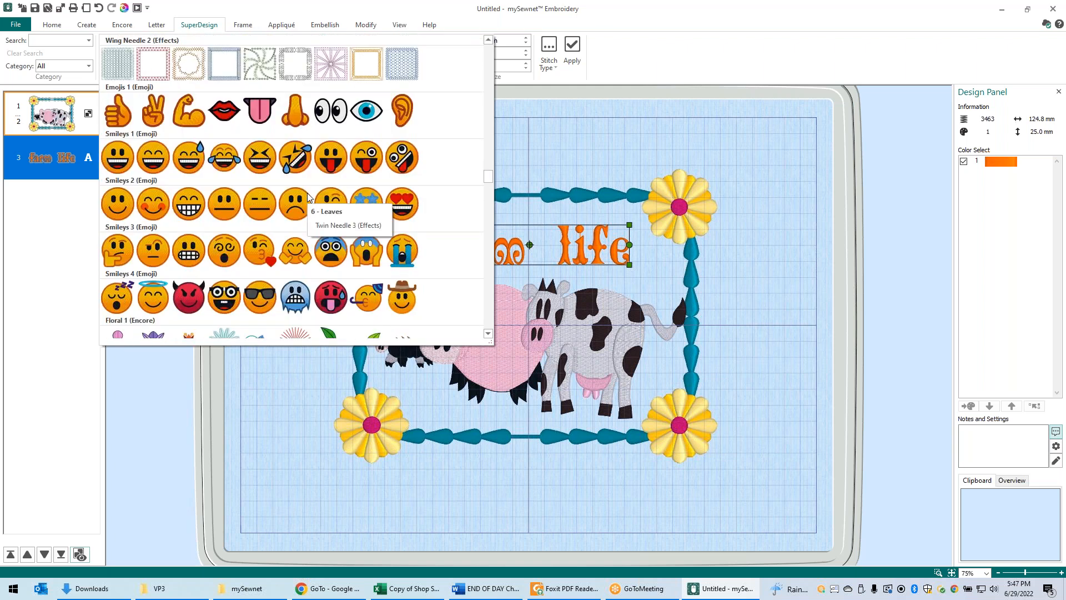
{"action": "scroll", "coordinate": [309, 197], "scroll_direction": "down", "scroll_amount": 2}
{"action": "scroll", "coordinate": [309, 197], "scroll_direction": "down", "scroll_amount": 2}
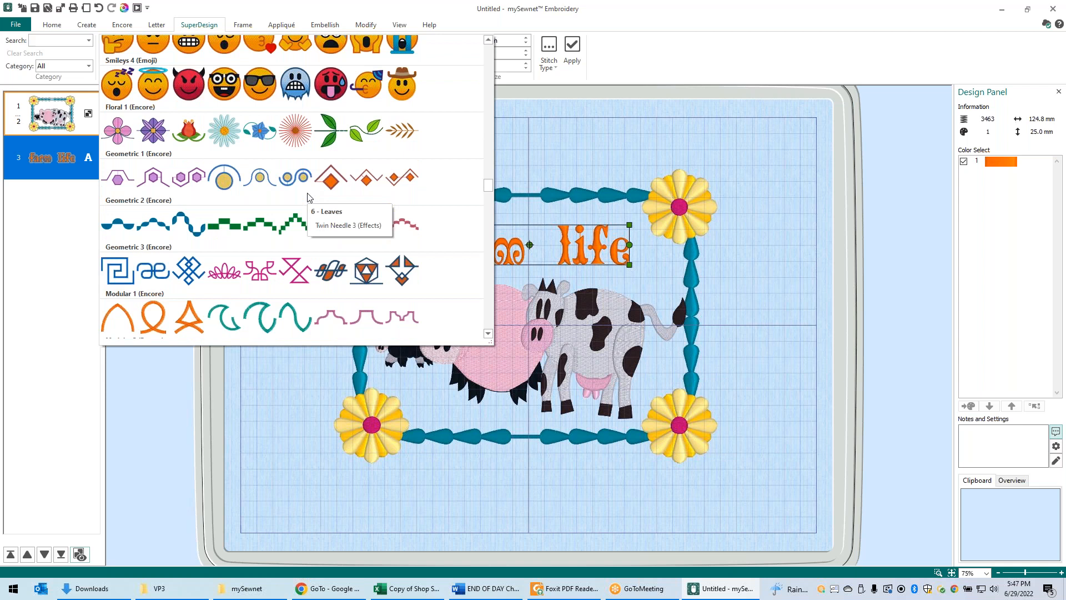
{"action": "scroll", "coordinate": [310, 197], "scroll_direction": "down", "scroll_amount": 2}
{"action": "scroll", "coordinate": [309, 197], "scroll_direction": "down", "scroll_amount": 2}
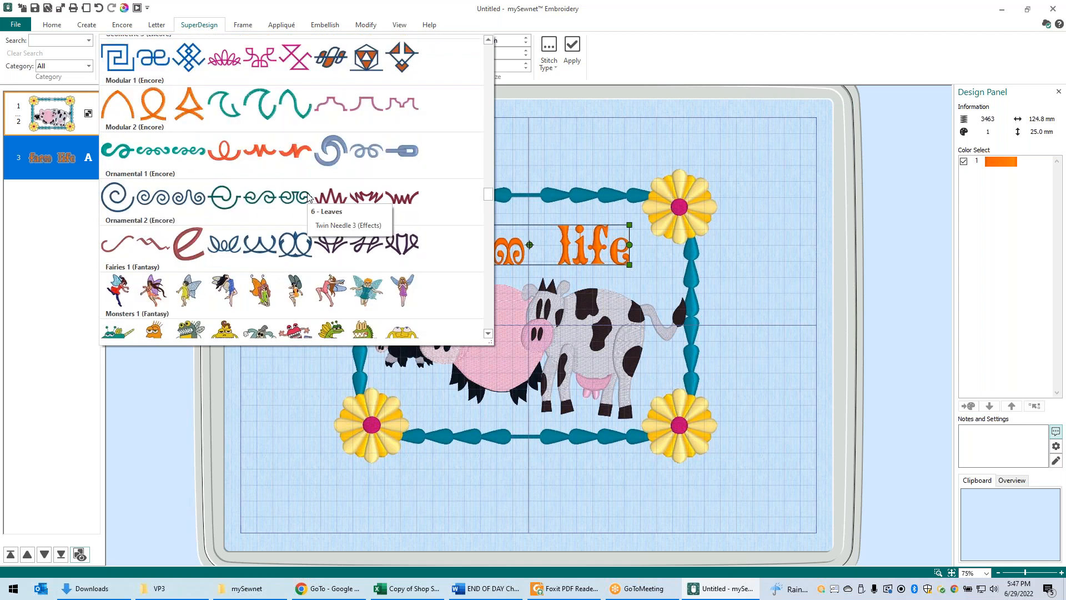
{"action": "scroll", "coordinate": [310, 197], "scroll_direction": "down", "scroll_amount": 2}
{"action": "scroll", "coordinate": [309, 197], "scroll_direction": "down", "scroll_amount": 2}
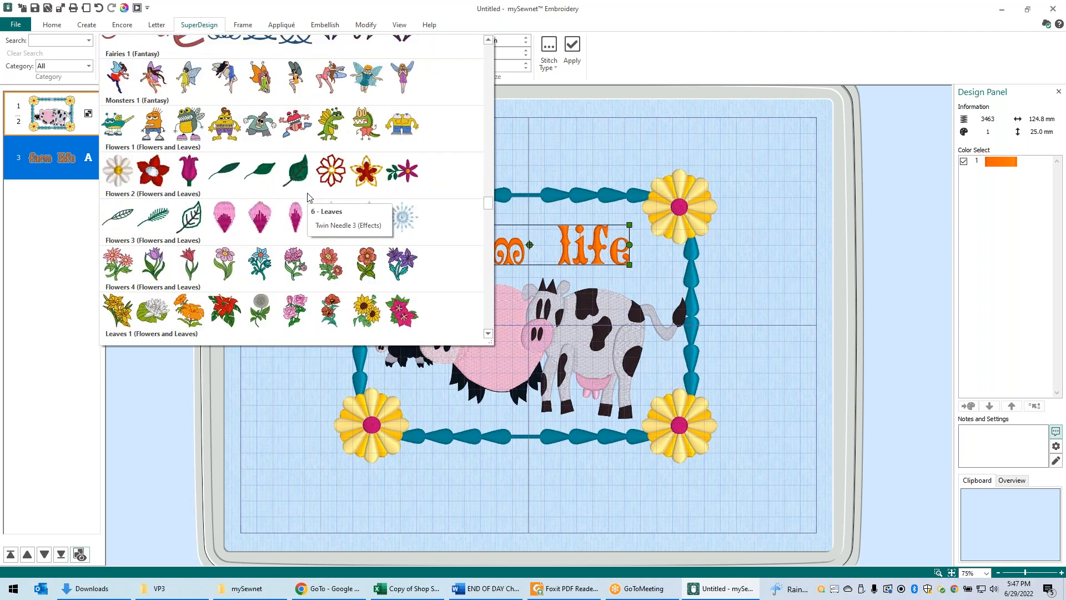
{"action": "scroll", "coordinate": [310, 197], "scroll_direction": "down", "scroll_amount": 2}
{"action": "scroll", "coordinate": [309, 197], "scroll_direction": "down", "scroll_amount": 2}
{"action": "scroll", "coordinate": [309, 197], "scroll_direction": "down", "scroll_amount": 6}
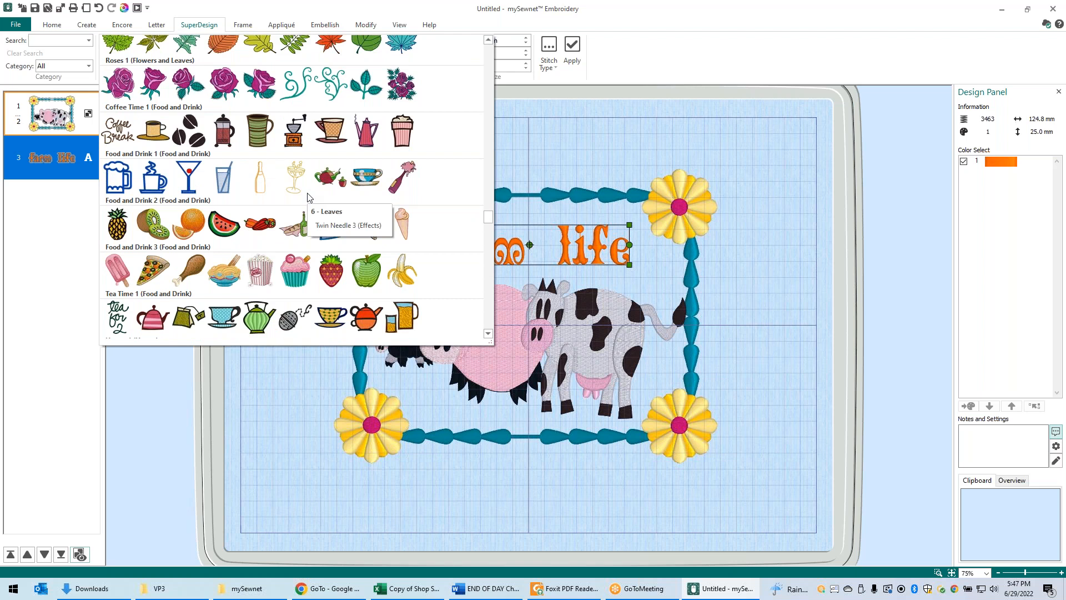
{"action": "scroll", "coordinate": [310, 197], "scroll_direction": "down", "scroll_amount": 6}
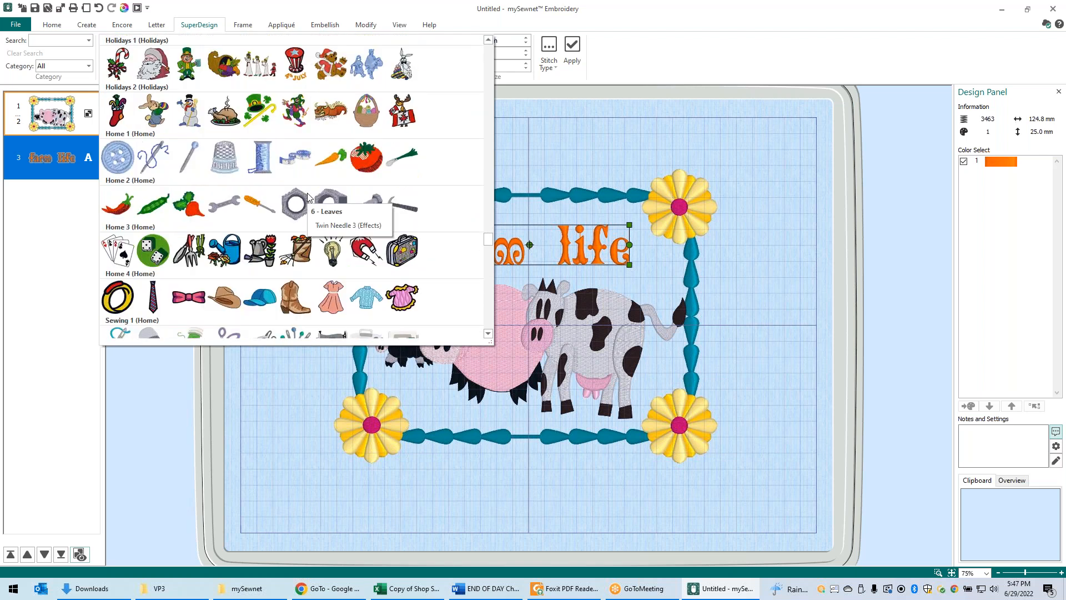
{"action": "scroll", "coordinate": [309, 198], "scroll_direction": "down", "scroll_amount": 2}
{"action": "scroll", "coordinate": [310, 197], "scroll_direction": "down", "scroll_amount": 2}
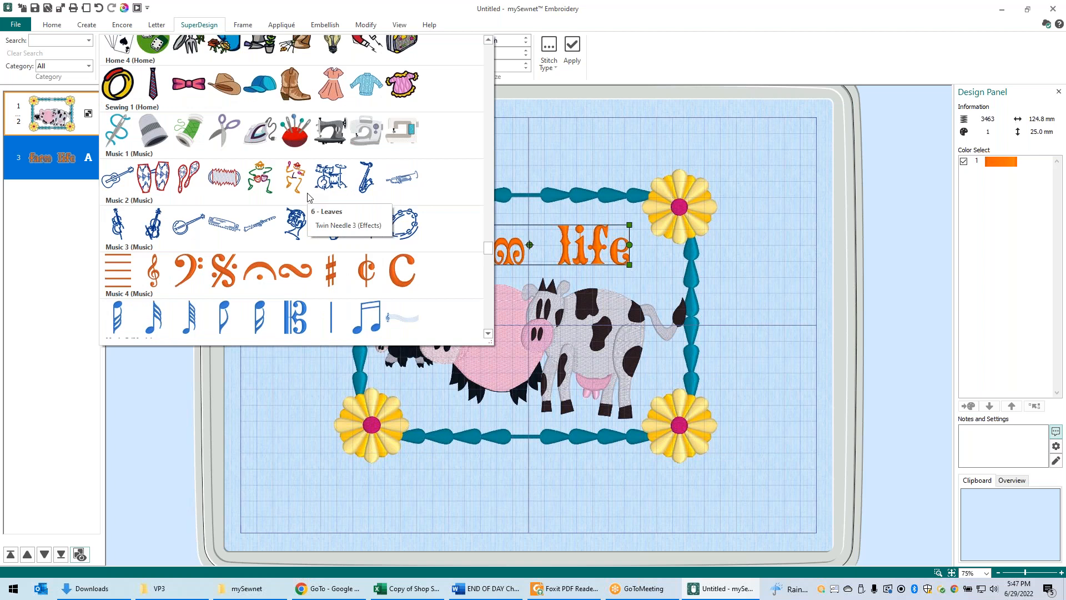
{"action": "scroll", "coordinate": [309, 197], "scroll_direction": "down", "scroll_amount": 2}
{"action": "scroll", "coordinate": [309, 197], "scroll_direction": "down", "scroll_amount": 2}
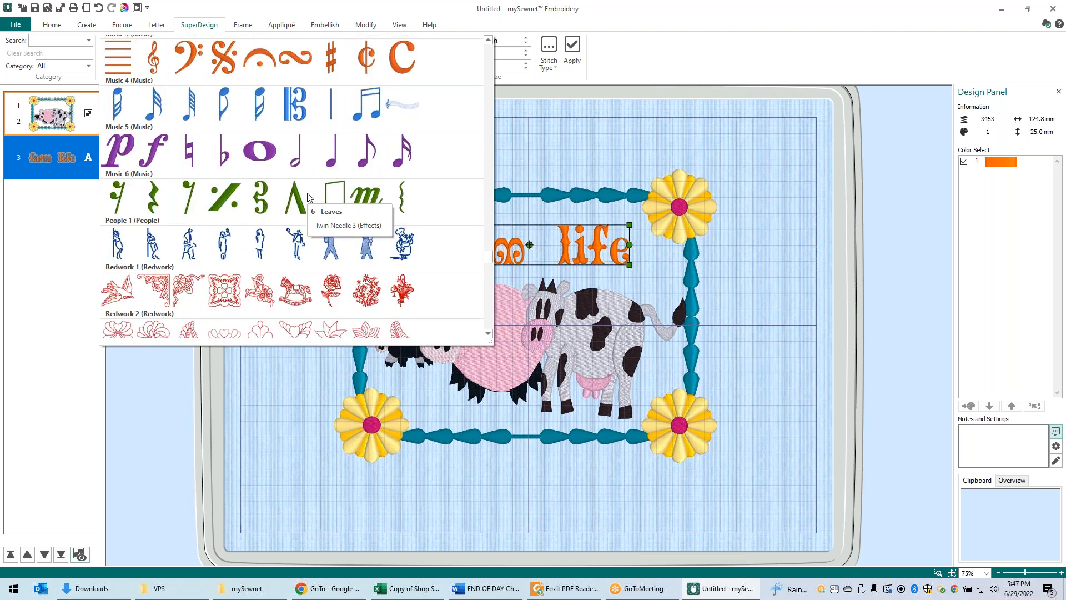
{"action": "scroll", "coordinate": [310, 197], "scroll_direction": "down", "scroll_amount": 2}
{"action": "scroll", "coordinate": [310, 197], "scroll_direction": "down", "scroll_amount": 2}
{"action": "scroll", "coordinate": [309, 197], "scroll_direction": "down", "scroll_amount": 4}
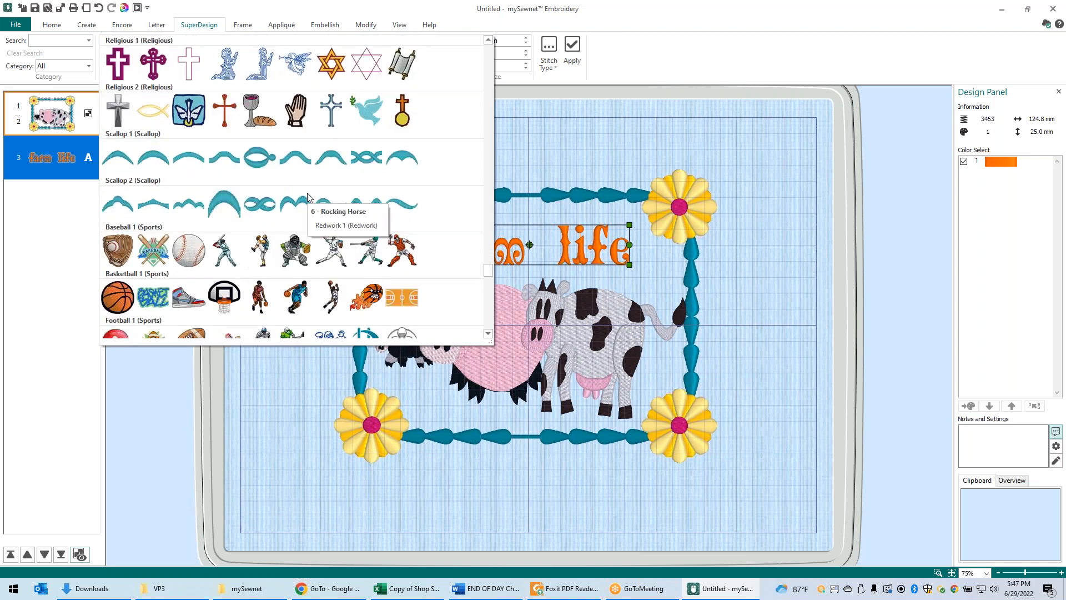
{"action": "scroll", "coordinate": [310, 197], "scroll_direction": "down", "scroll_amount": 2}
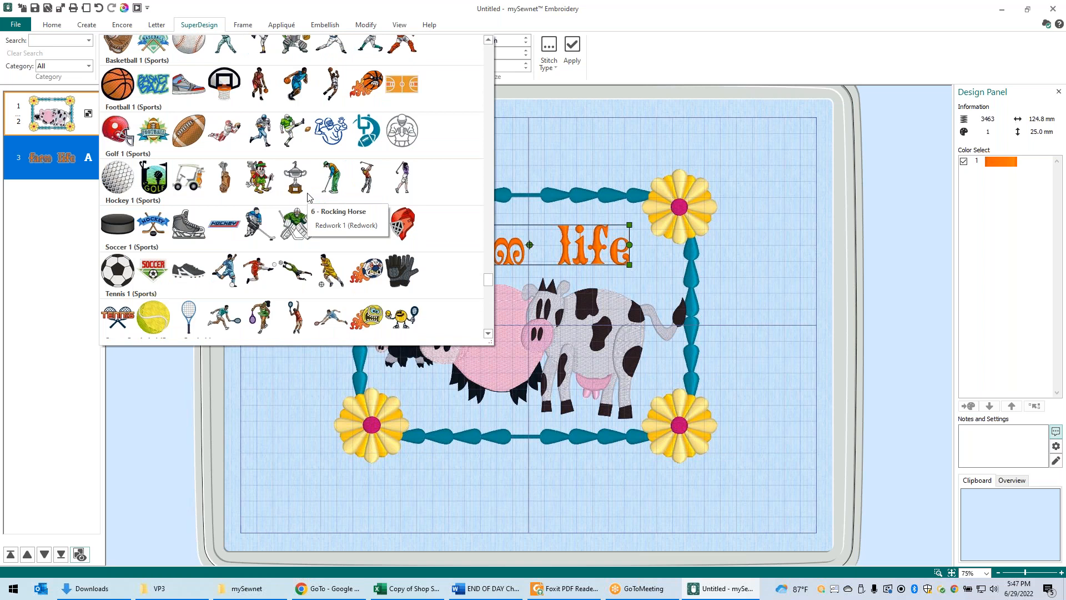
{"action": "scroll", "coordinate": [309, 197], "scroll_direction": "down", "scroll_amount": 6}
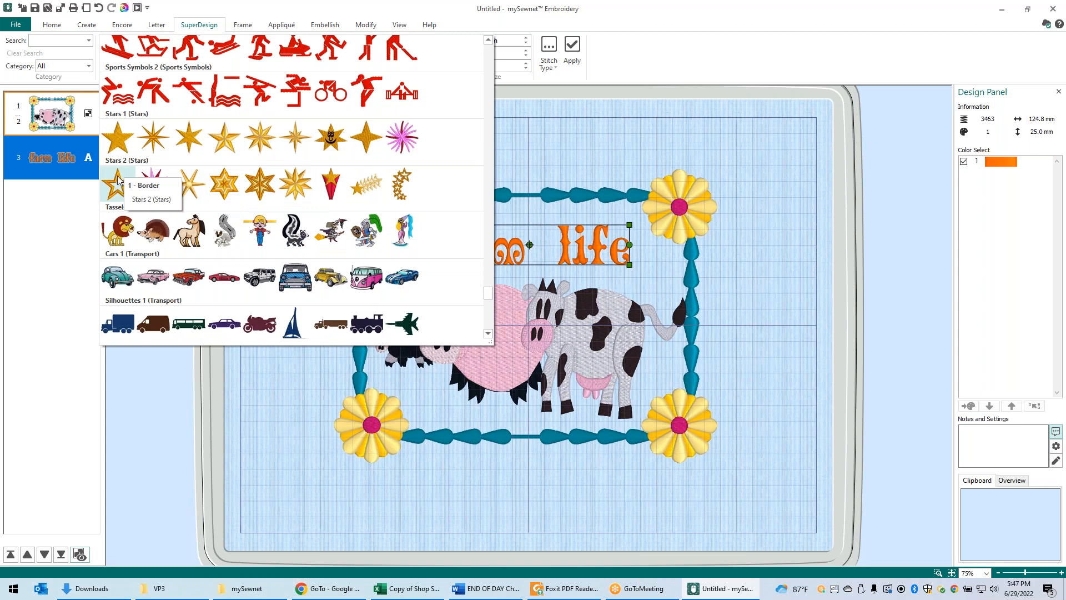
Add the Tassels 1 design of the blonde child in overalls at 102 mm and move it to the hoop's upper-left corner.
{"action": "left_click", "coordinate": [264, 231]}
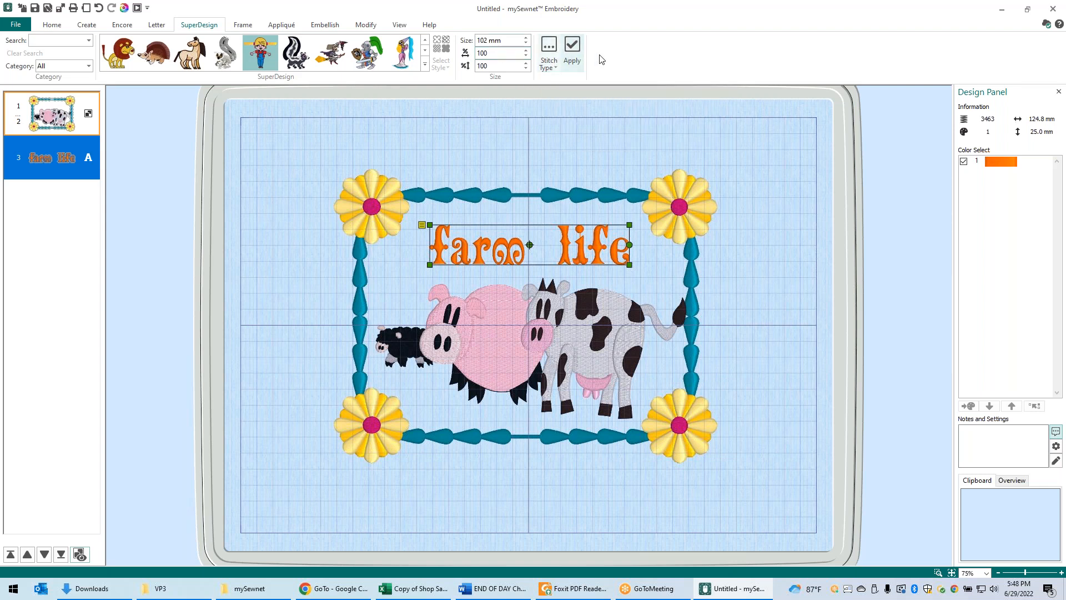
{"action": "left_click", "coordinate": [572, 54]}
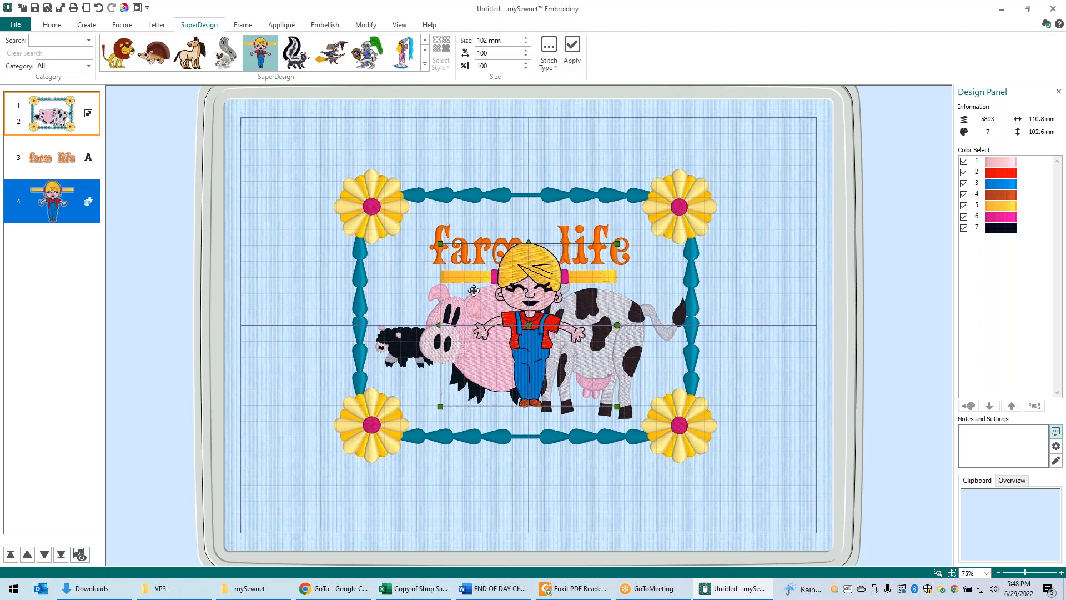
{"action": "left_click_drag", "start_coordinate": [473, 289], "coordinate": [279, 168]}
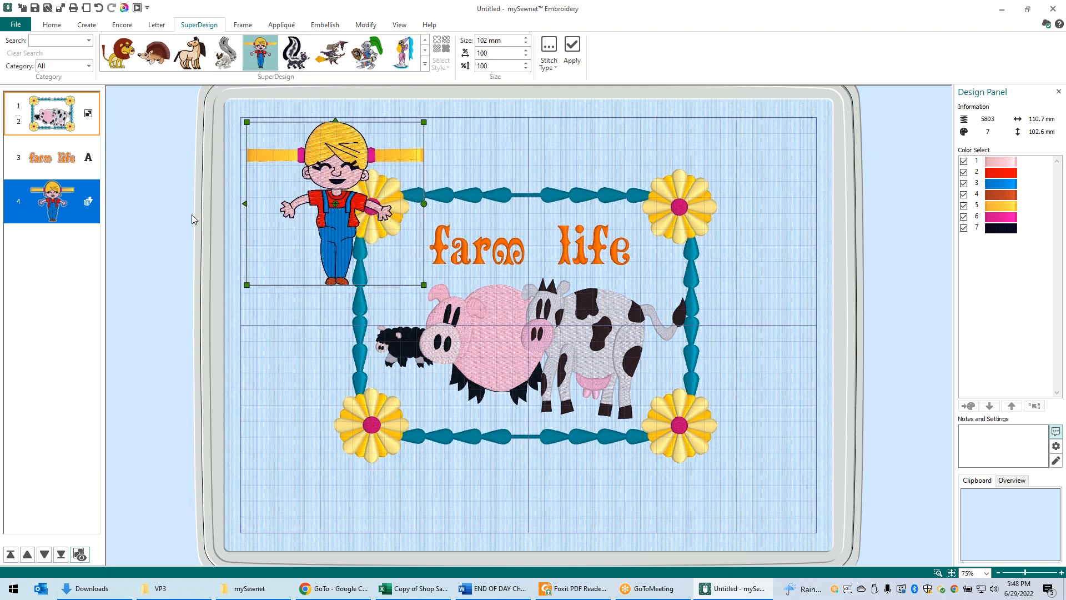
Move the framed animal group down near the hoop's lower edge and reposition the "farm life" lettering inside the frame above the animals.
{"action": "left_click", "coordinate": [49, 115]}
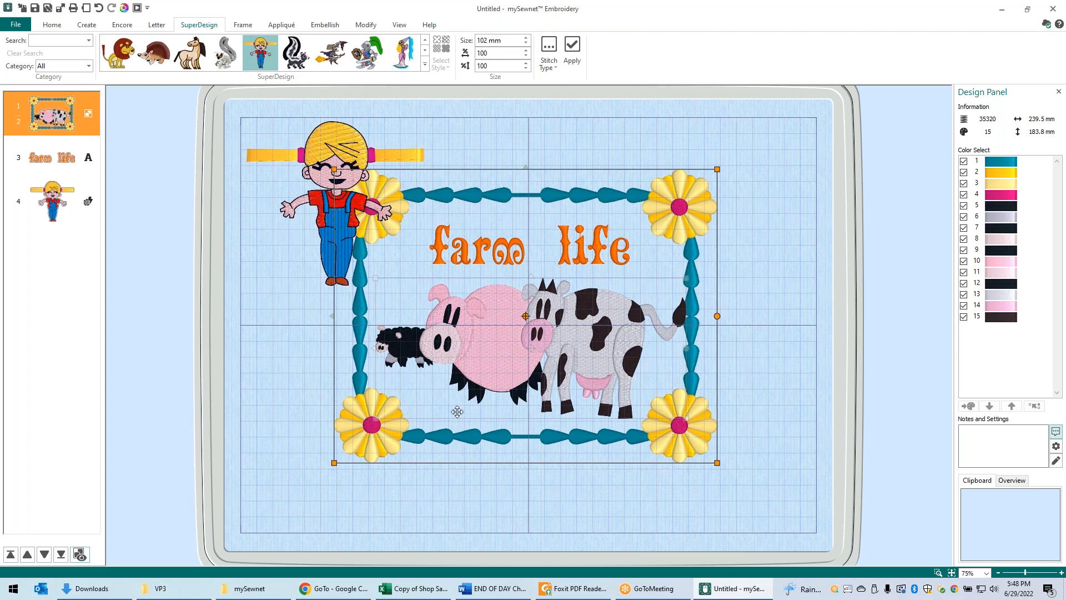
{"action": "left_click_drag", "start_coordinate": [459, 413], "coordinate": [452, 475]}
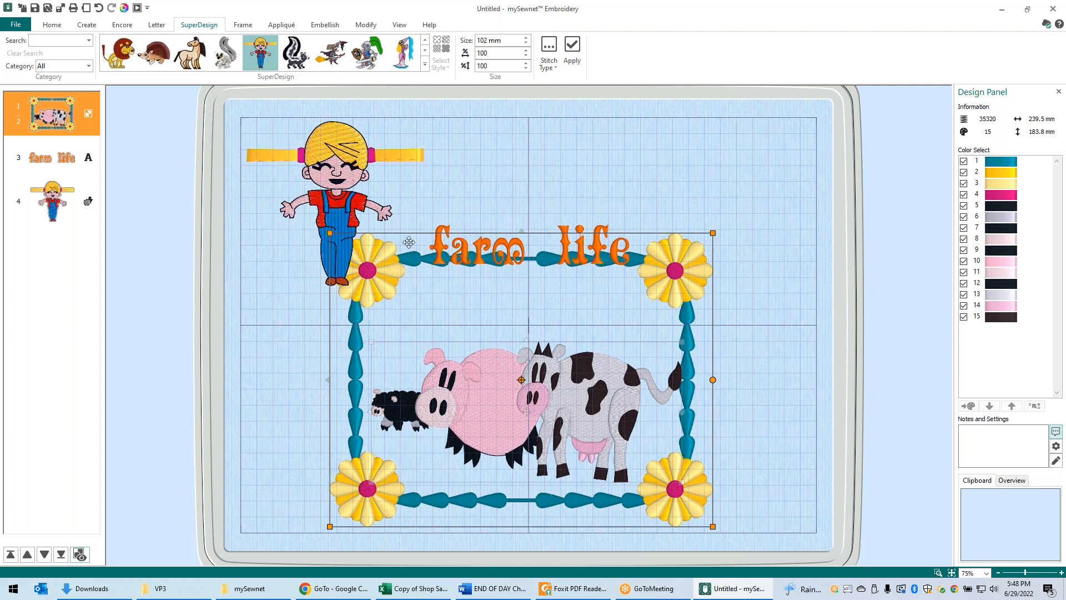
{"action": "left_click", "coordinate": [85, 161]}
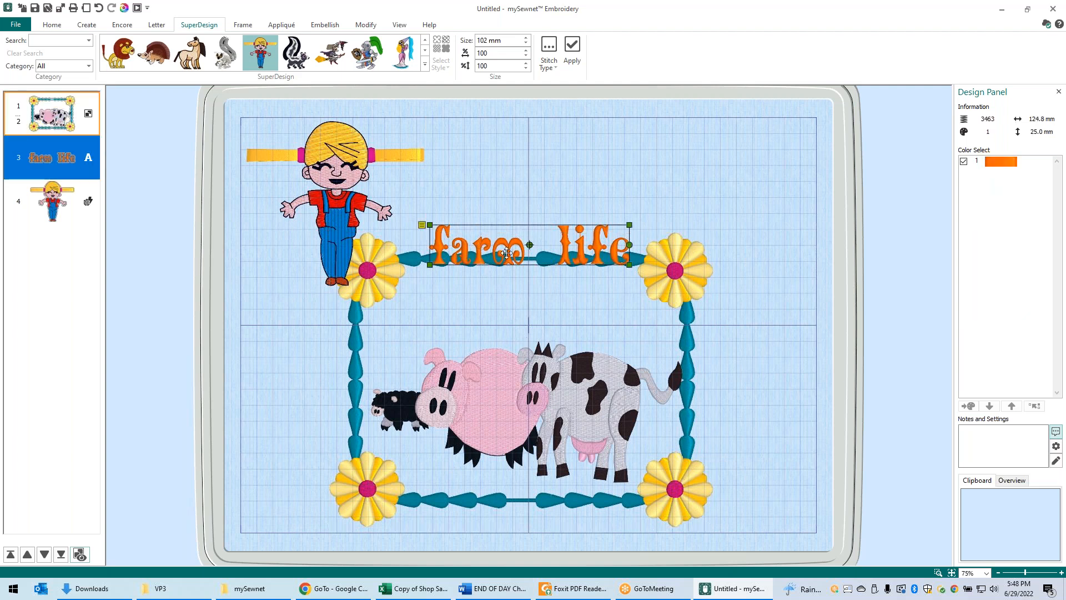
{"action": "left_click_drag", "start_coordinate": [510, 254], "coordinate": [503, 314]}
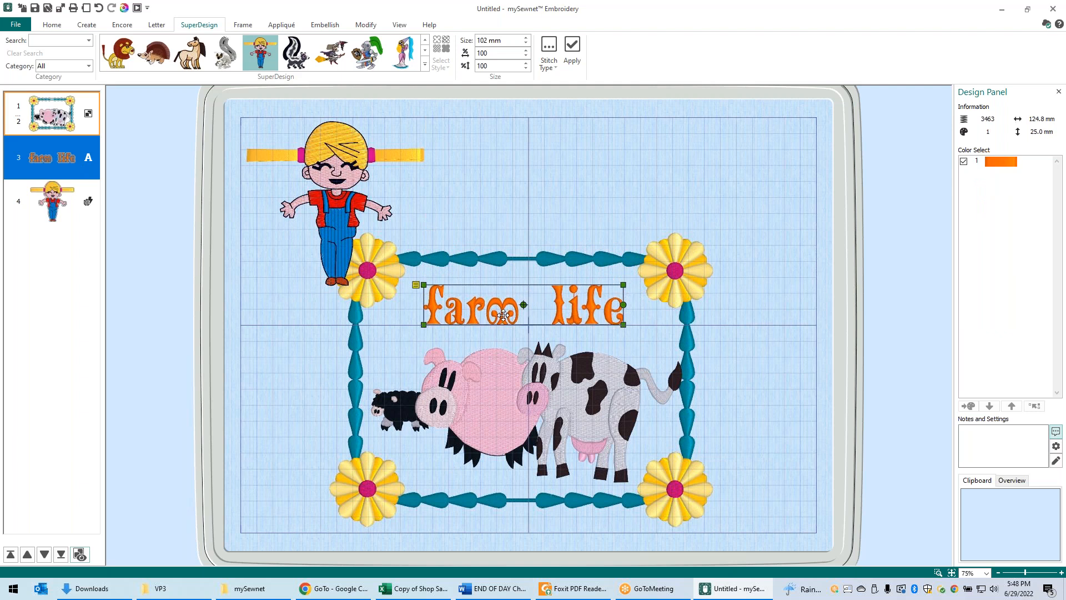
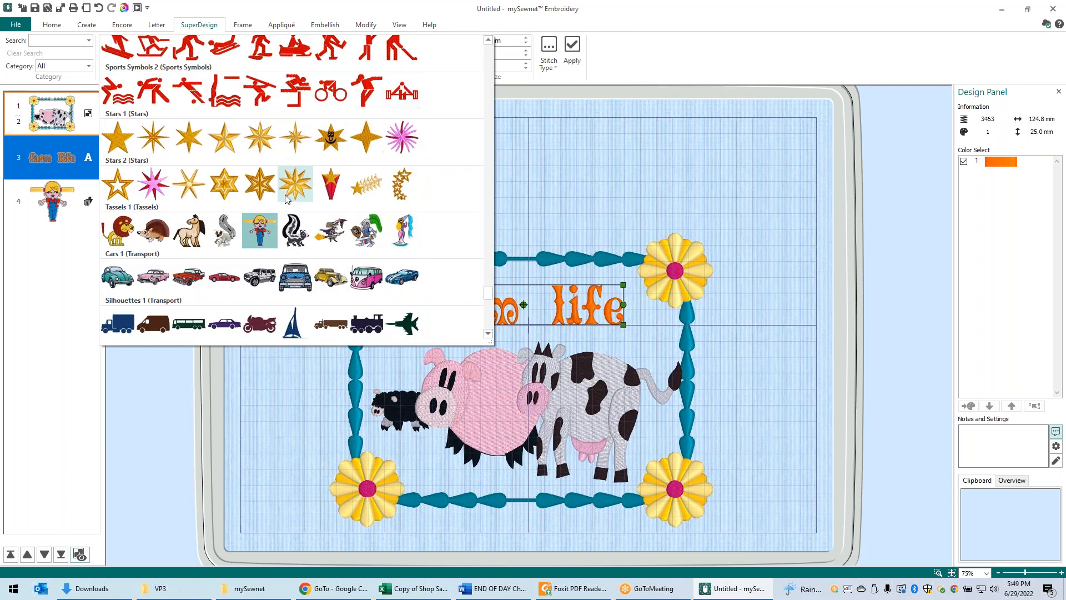
Look through the remaining SuperDesign categories, then filter the gallery to the Home category and display all its designs.
{"action": "scroll", "coordinate": [287, 199], "scroll_direction": "down", "scroll_amount": 10}
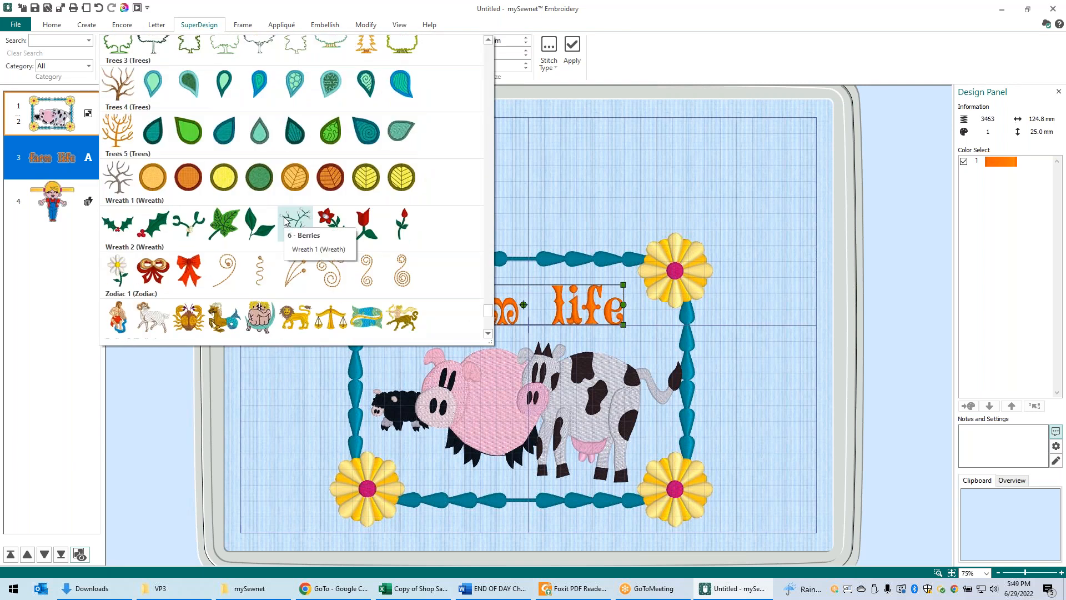
{"action": "scroll", "coordinate": [285, 220], "scroll_direction": "down", "scroll_amount": 5}
{"action": "scroll", "coordinate": [286, 223], "scroll_direction": "up", "scroll_amount": 6}
{"action": "scroll", "coordinate": [285, 222], "scroll_direction": "up", "scroll_amount": 15}
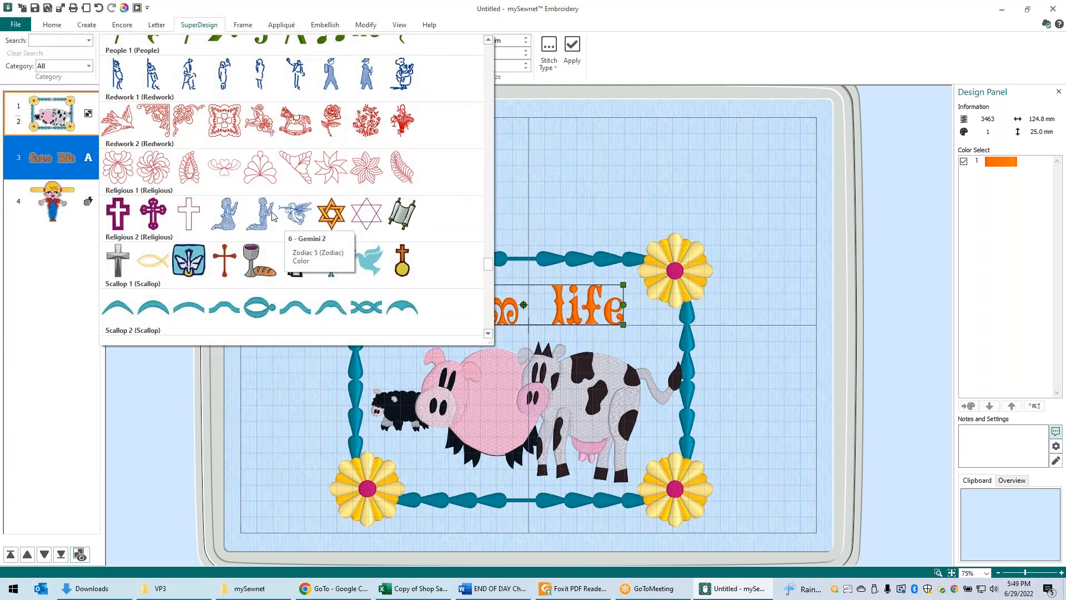
{"action": "left_click", "coordinate": [89, 66]}
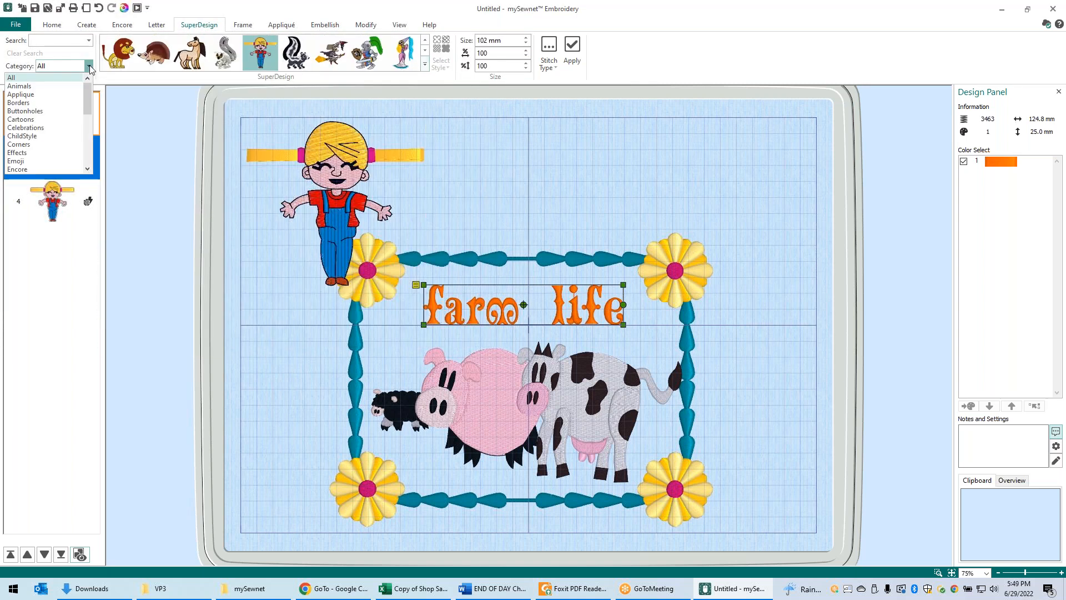
{"action": "scroll", "coordinate": [69, 127], "scroll_direction": "down", "scroll_amount": 2}
{"action": "scroll", "coordinate": [69, 127], "scroll_direction": "down", "scroll_amount": 3}
{"action": "left_click", "coordinate": [50, 166]}
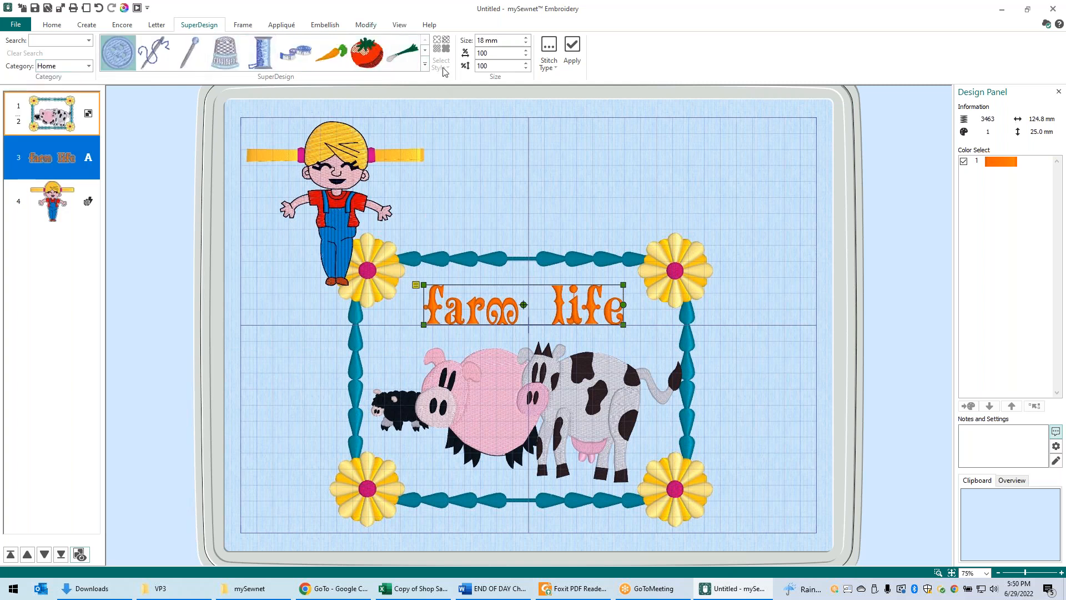
{"action": "left_click", "coordinate": [424, 66]}
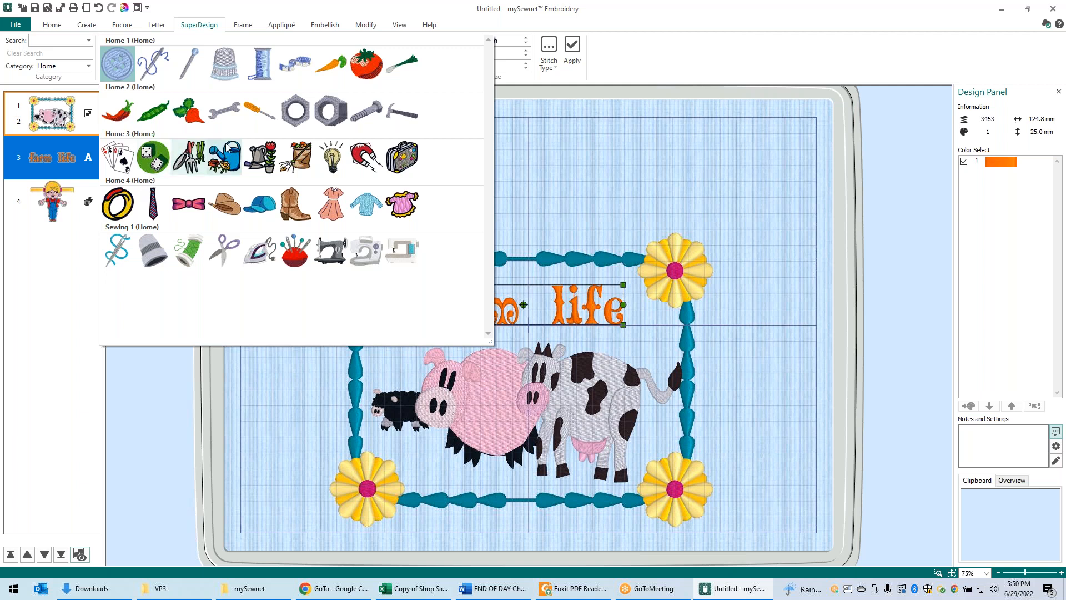
Add the carrot design from Home 1 at 25 mm and place it at the child's outstretched hand beside the overalls.
{"action": "left_click", "coordinate": [327, 73]}
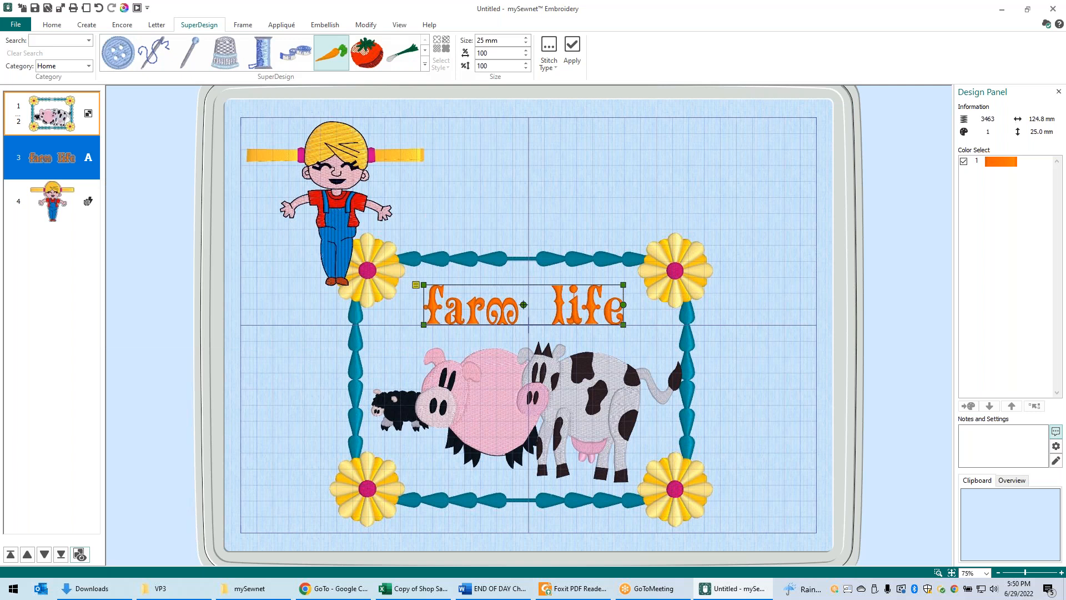
{"action": "left_click", "coordinate": [573, 47]}
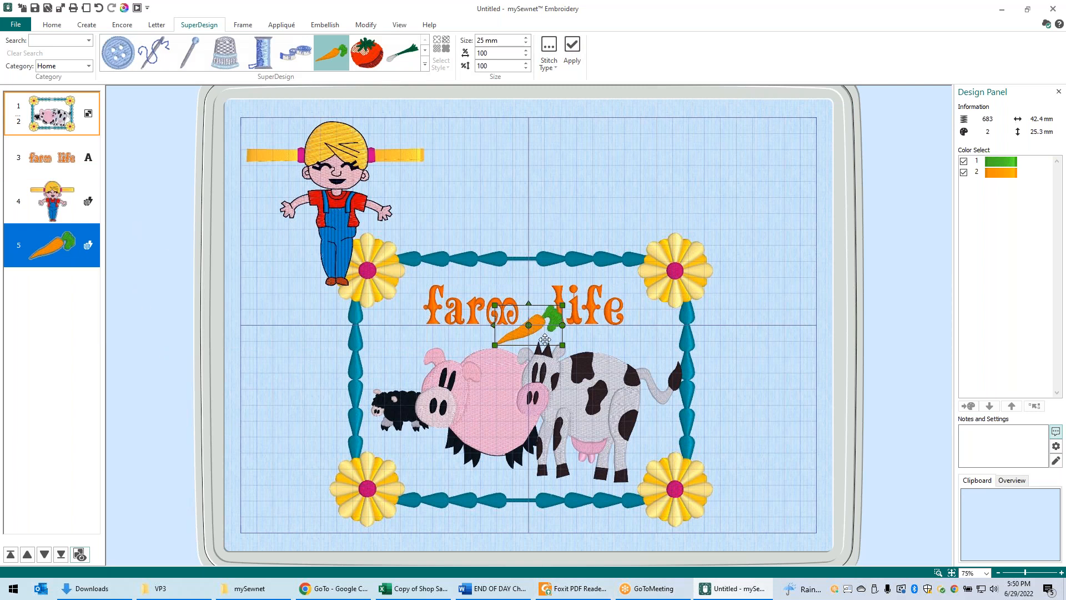
{"action": "left_click_drag", "start_coordinate": [545, 339], "coordinate": [411, 225]}
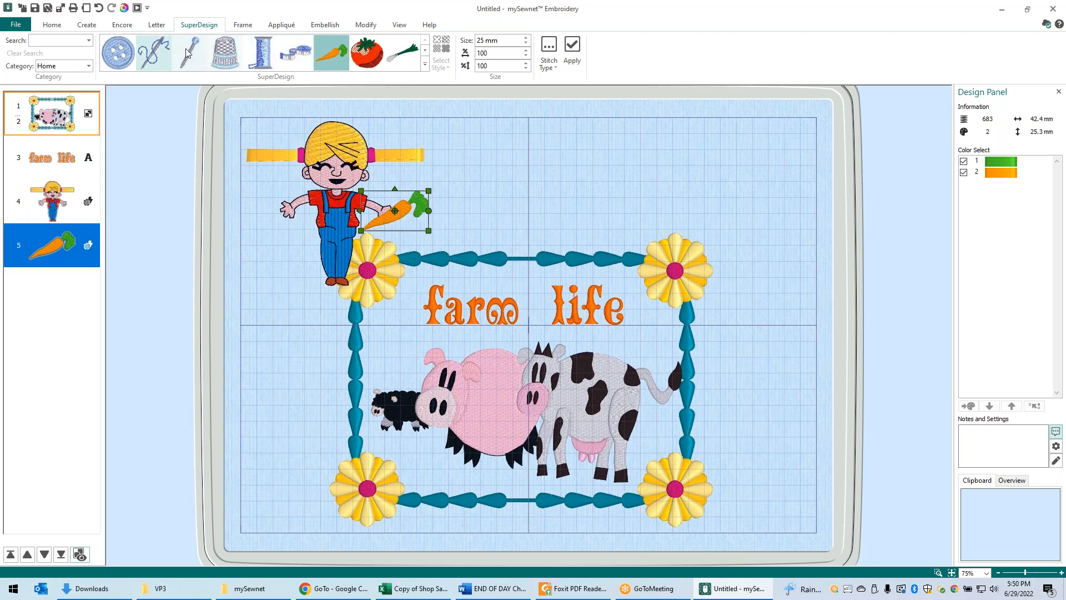
Add the Watering Can design from Home 3 at 55 mm and place it at the child's empty hand.
{"action": "left_click", "coordinate": [425, 66]}
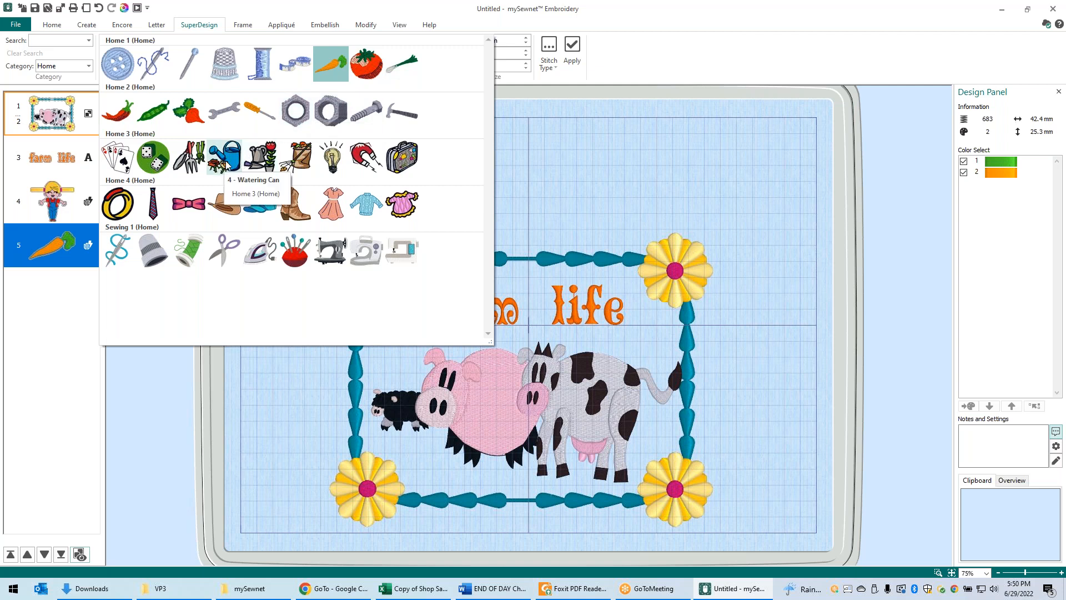
{"action": "left_click", "coordinate": [227, 166]}
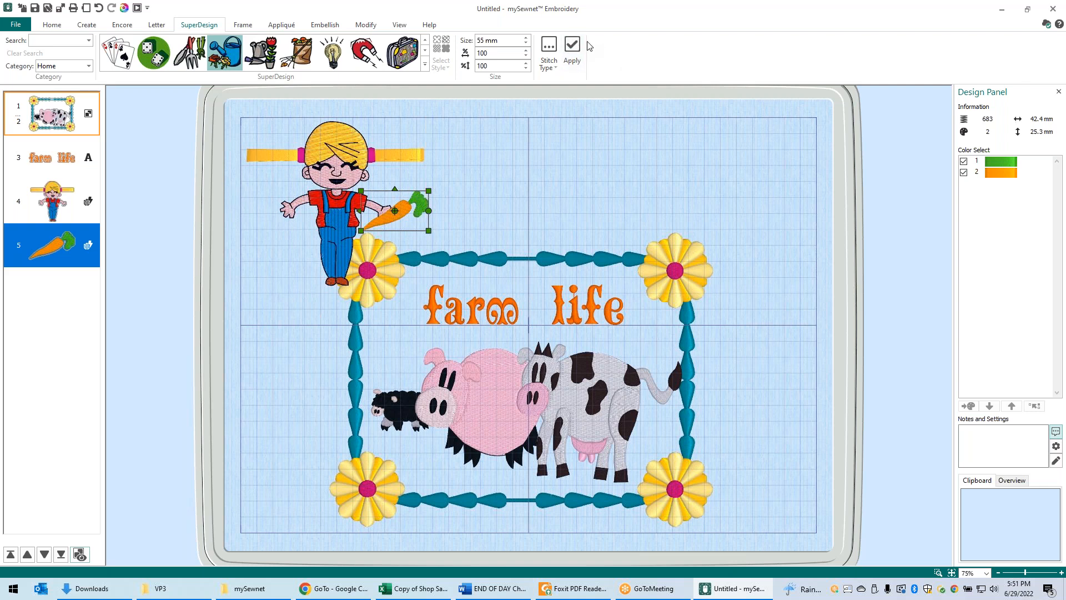
{"action": "left_click", "coordinate": [572, 51]}
{"action": "left_click_drag", "start_coordinate": [503, 290], "coordinate": [247, 226]}
{"action": "left_click", "coordinate": [247, 225]}
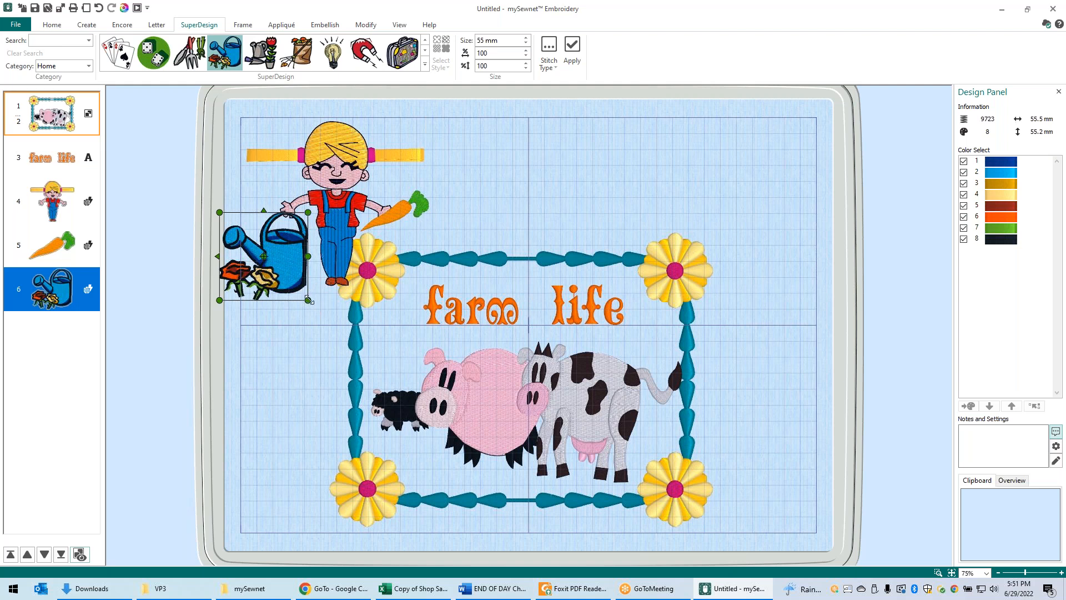
Shrink the watering can to about 36 x 38 mm and the carrot to about 30 x 24 mm to suit the child.
{"action": "left_click_drag", "start_coordinate": [308, 300], "coordinate": [288, 246]}
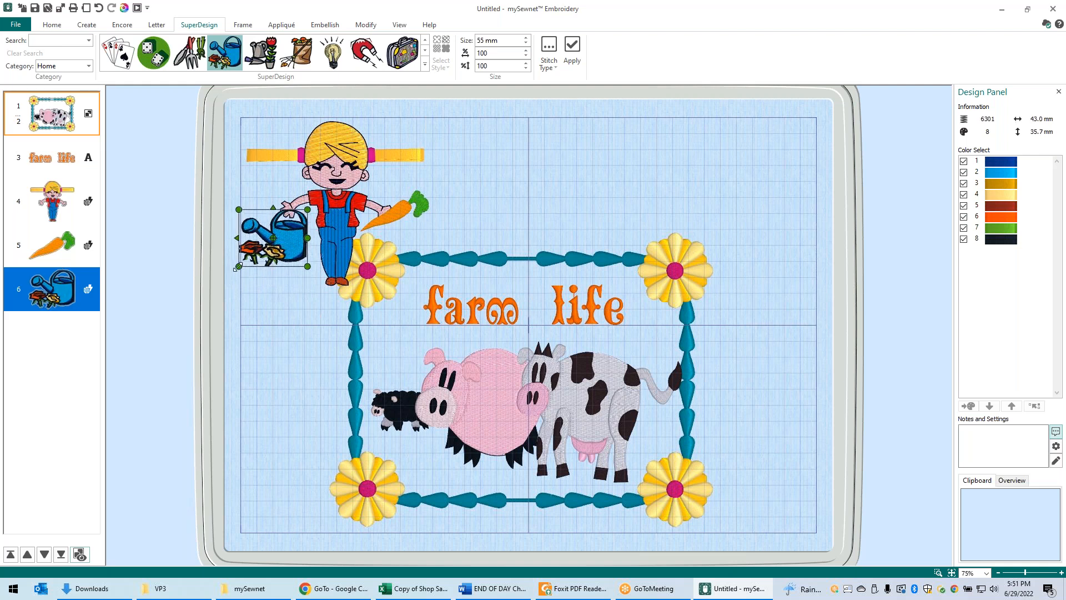
{"action": "left_click_drag", "start_coordinate": [239, 267], "coordinate": [251, 271]}
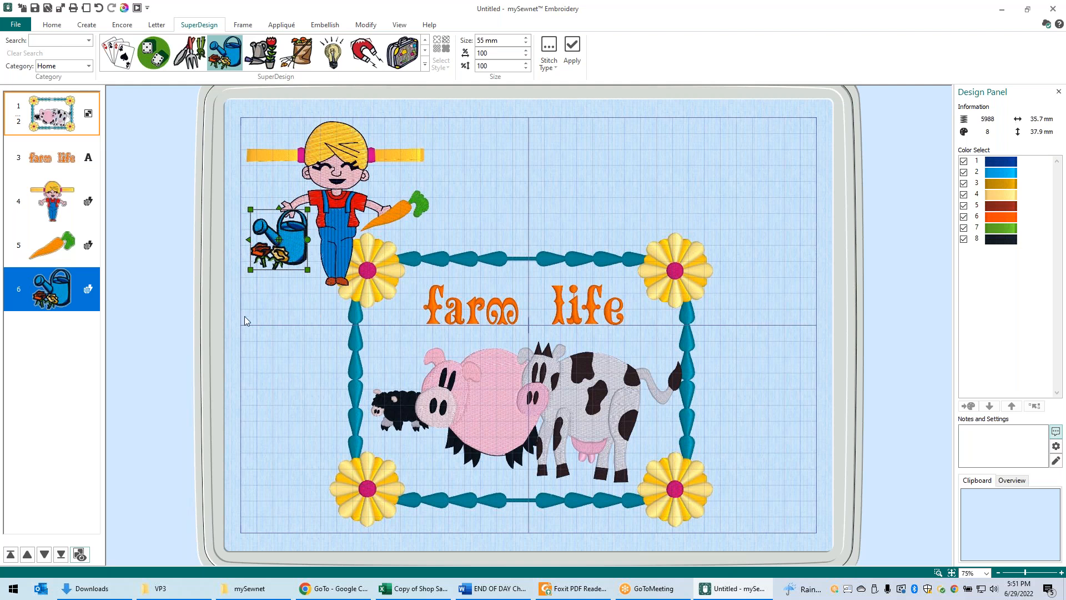
{"action": "left_click", "coordinate": [396, 213]}
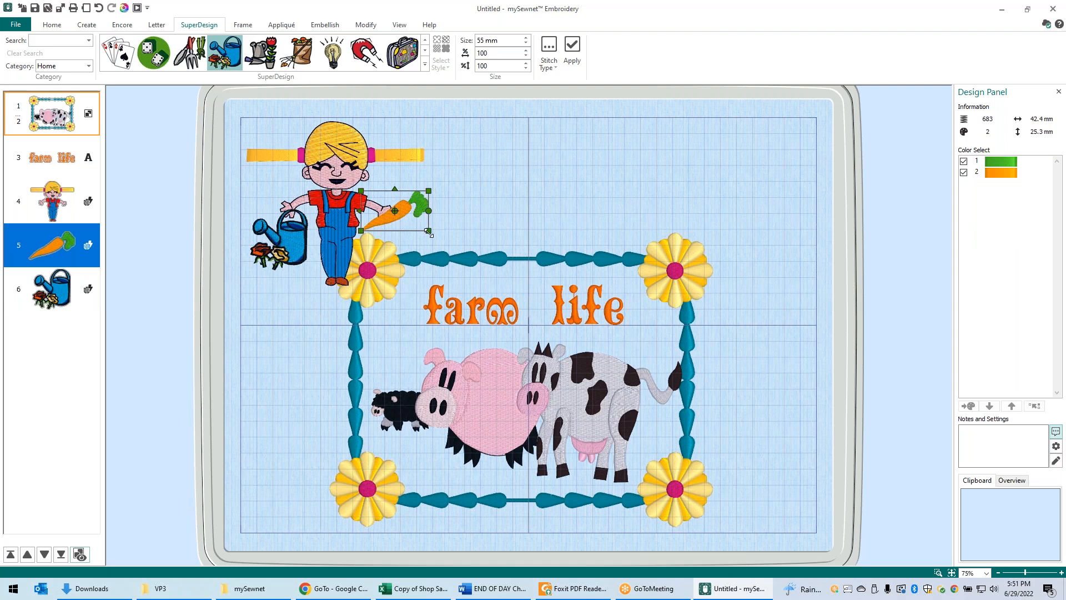
{"action": "left_click_drag", "start_coordinate": [428, 231], "coordinate": [407, 229]}
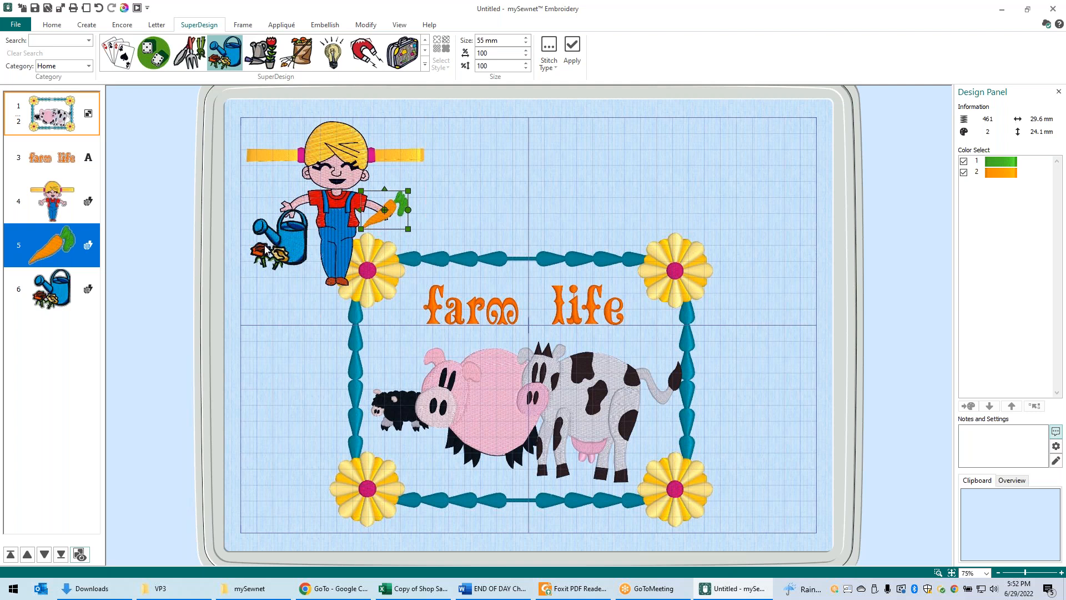
Group the child, carrot and watering can designs together.
{"action": "left_click", "coordinate": [51, 210]}
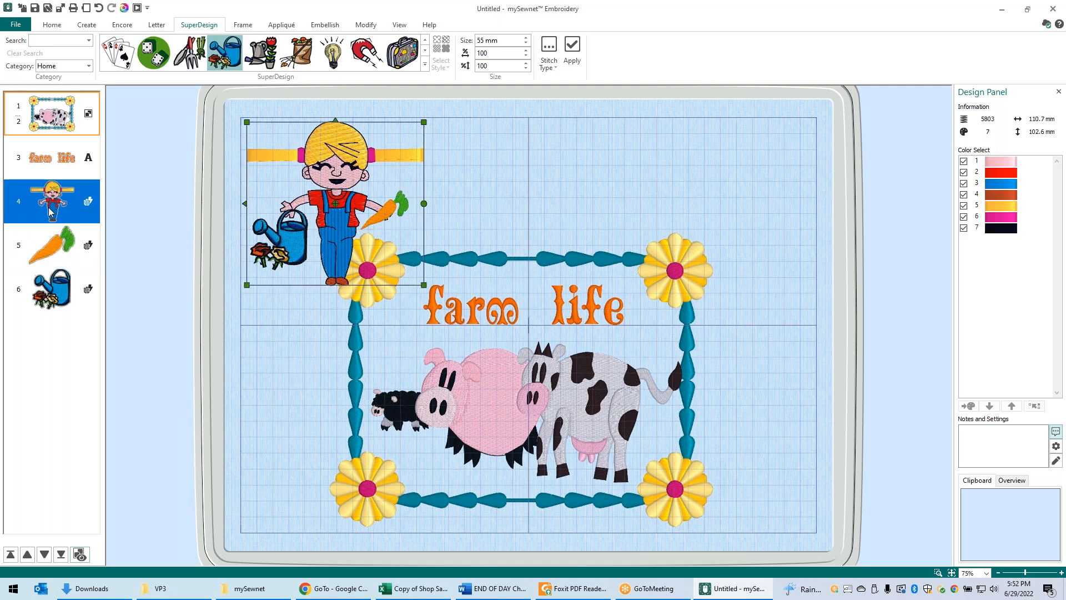
{"action": "left_click", "coordinate": [51, 249], "text": "ctrl"}
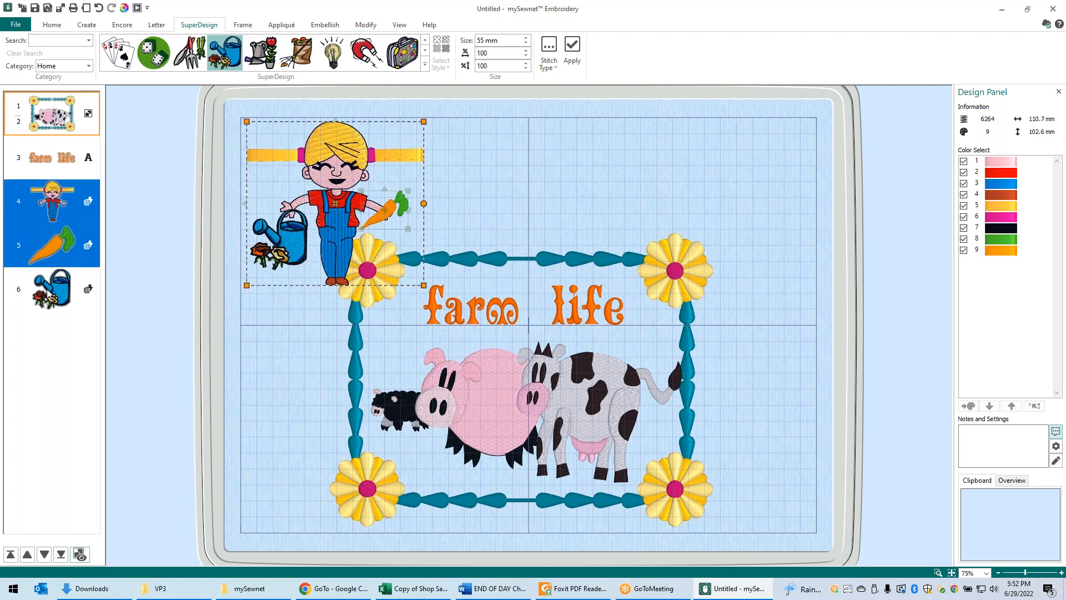
{"action": "left_click", "coordinate": [44, 310], "text": "ctrl"}
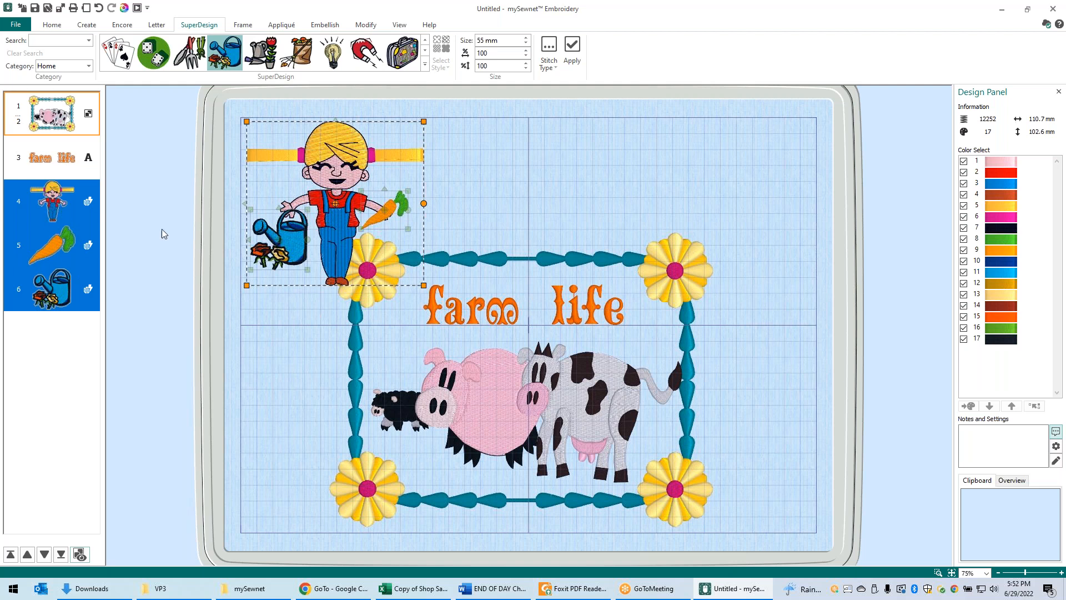
{"action": "right_click", "coordinate": [76, 255]}
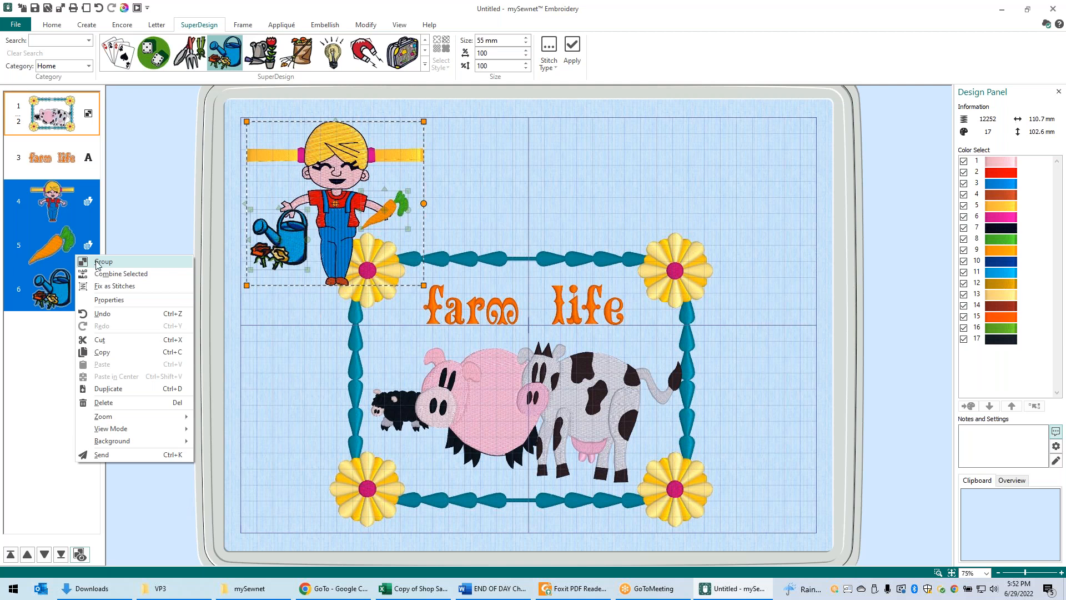
{"action": "left_click", "coordinate": [103, 261]}
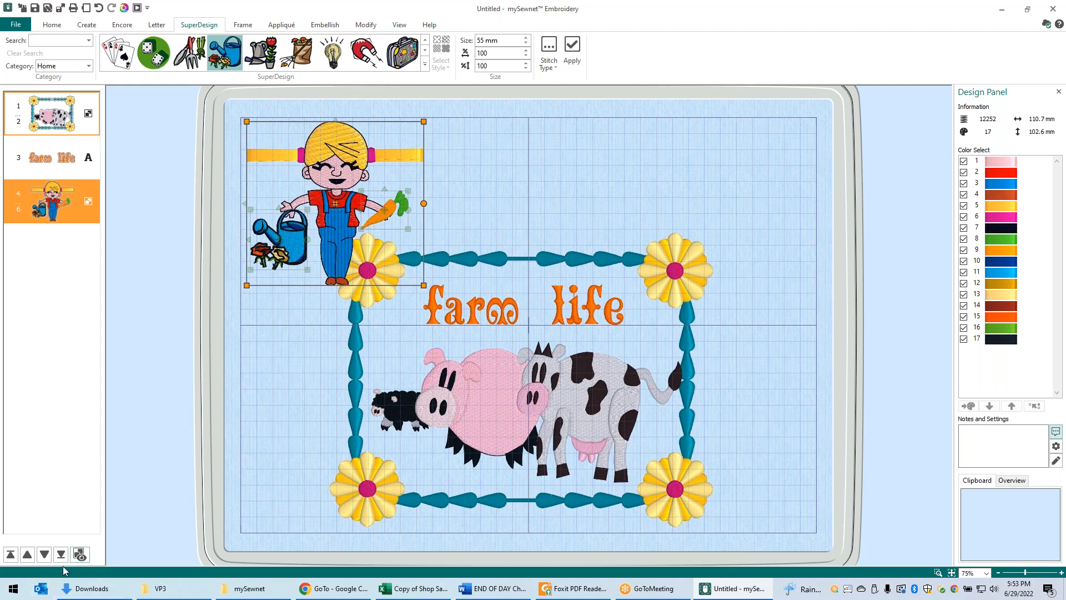
Show the designs inside the groups, reshape the watering can to about 33 x 40 mm, and collapse the groups again.
{"action": "left_click", "coordinate": [80, 554]}
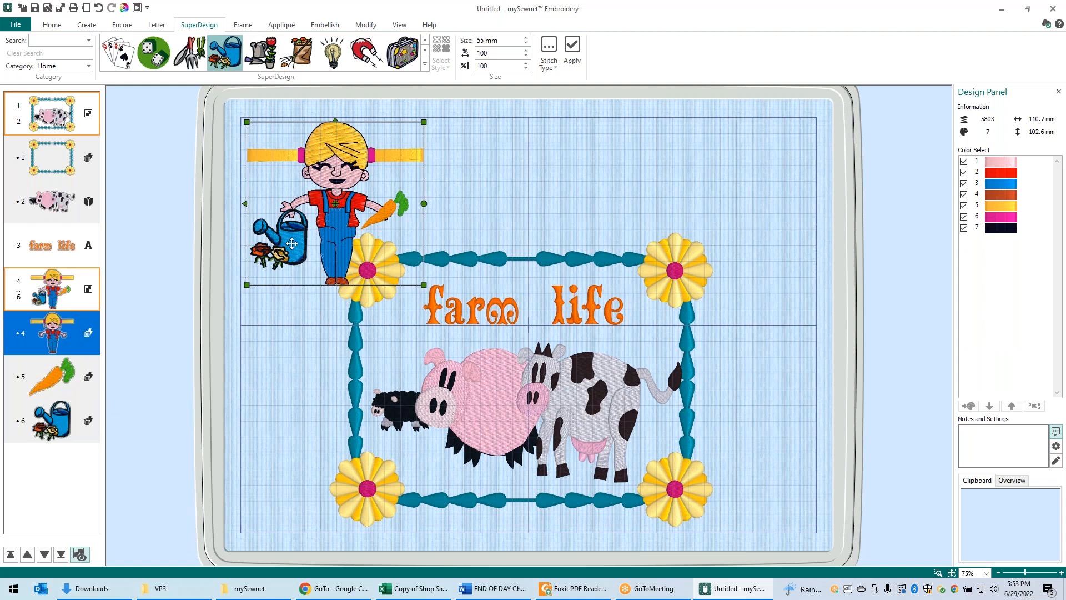
{"action": "left_click", "coordinate": [39, 432]}
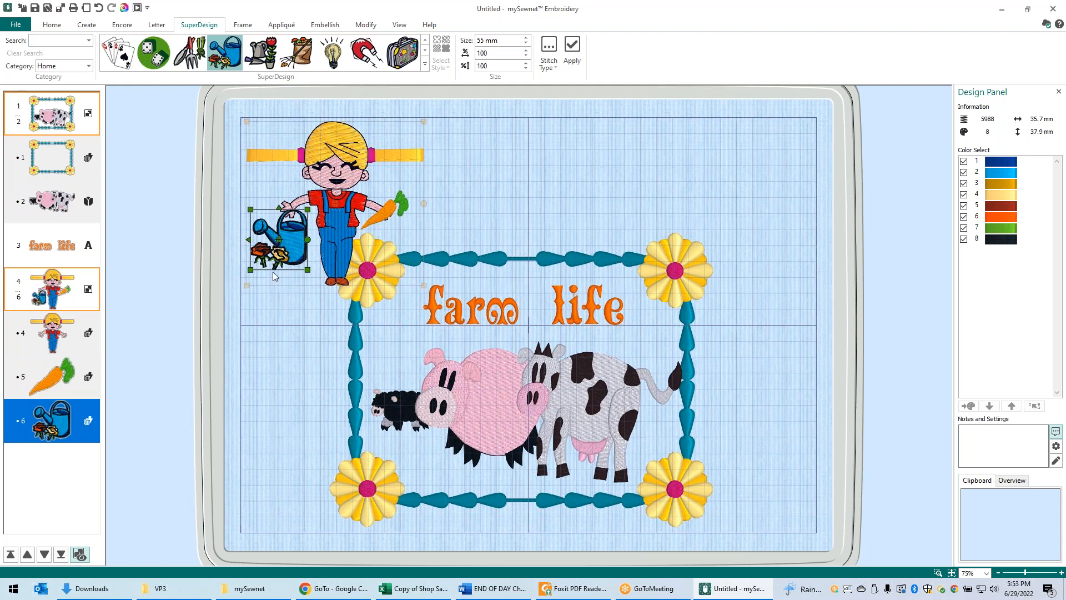
{"action": "left_click_drag", "start_coordinate": [250, 270], "coordinate": [254, 272]}
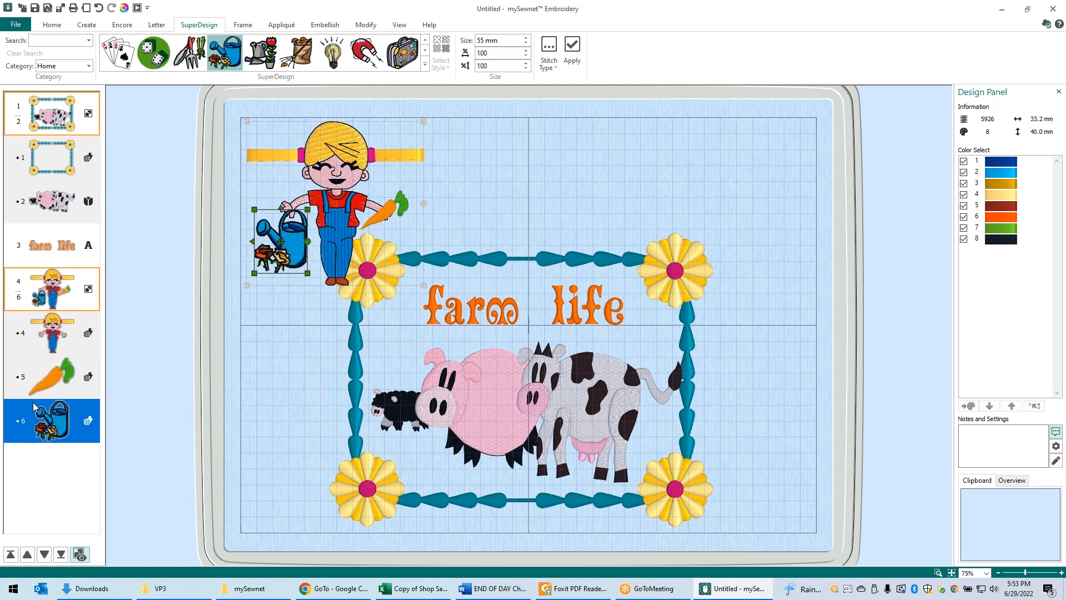
{"action": "left_click", "coordinate": [79, 554]}
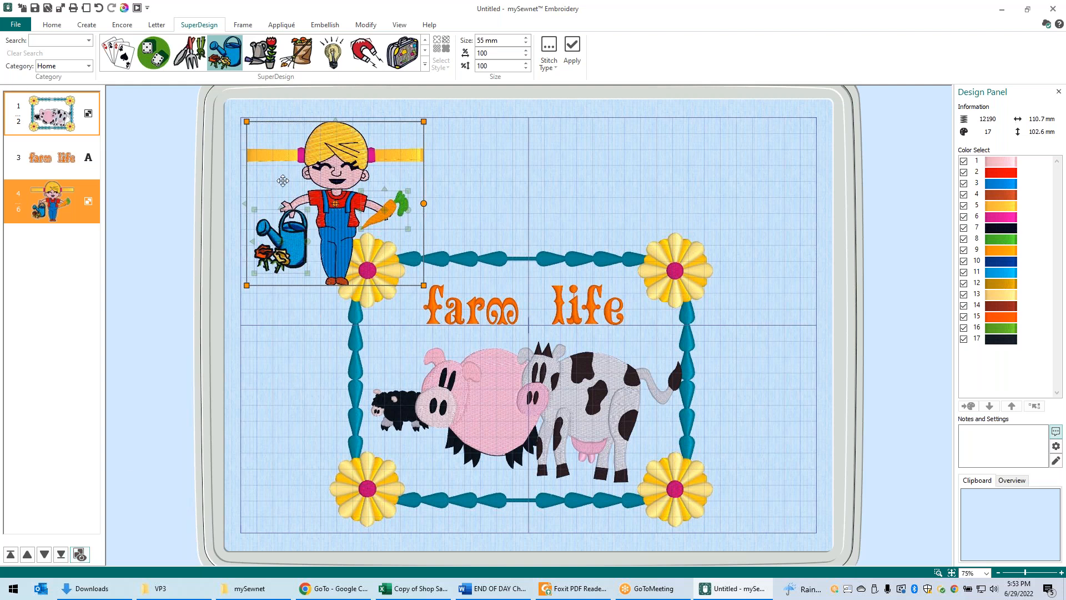
Move the grouped child with carrot and watering can to the hoop's lower-right corner.
{"action": "left_click_drag", "start_coordinate": [281, 177], "coordinate": [467, 181]}
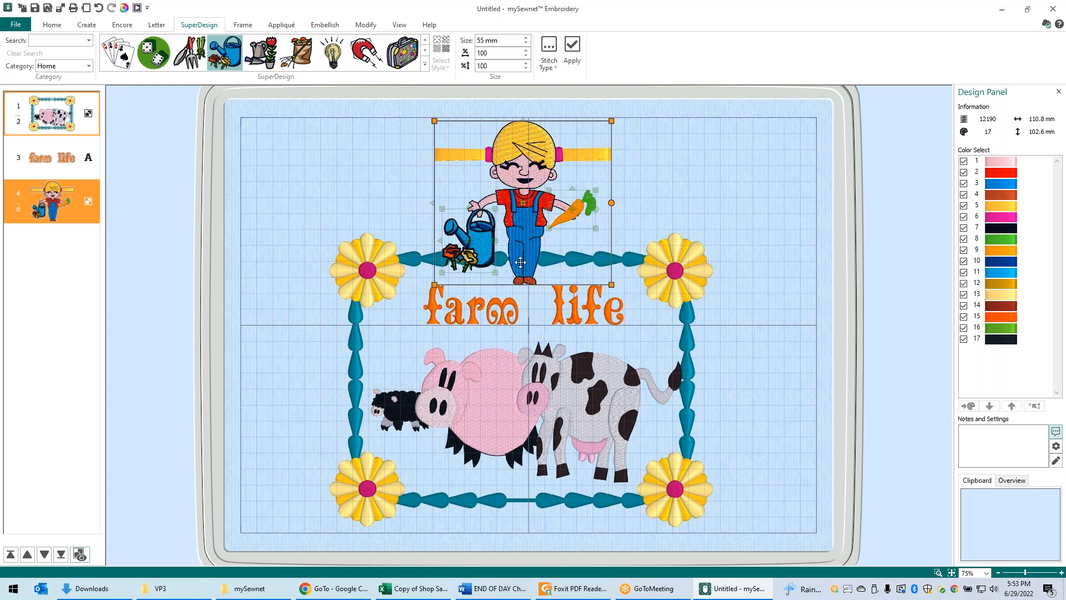
{"action": "left_click_drag", "start_coordinate": [572, 175], "coordinate": [769, 420]}
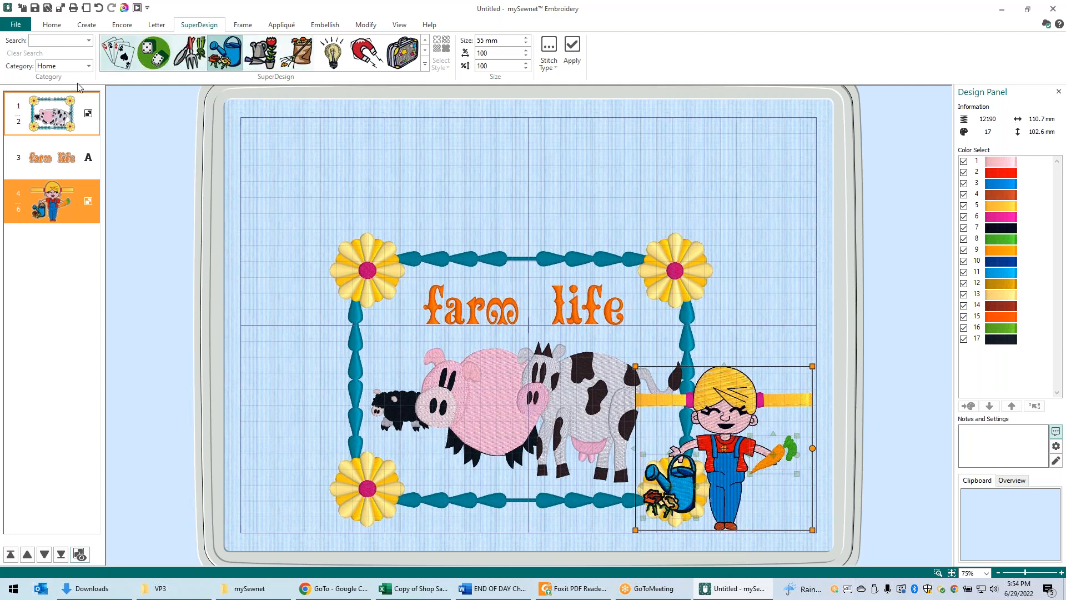
{"action": "left_click", "coordinate": [60, 115], "text": "ctrl"}
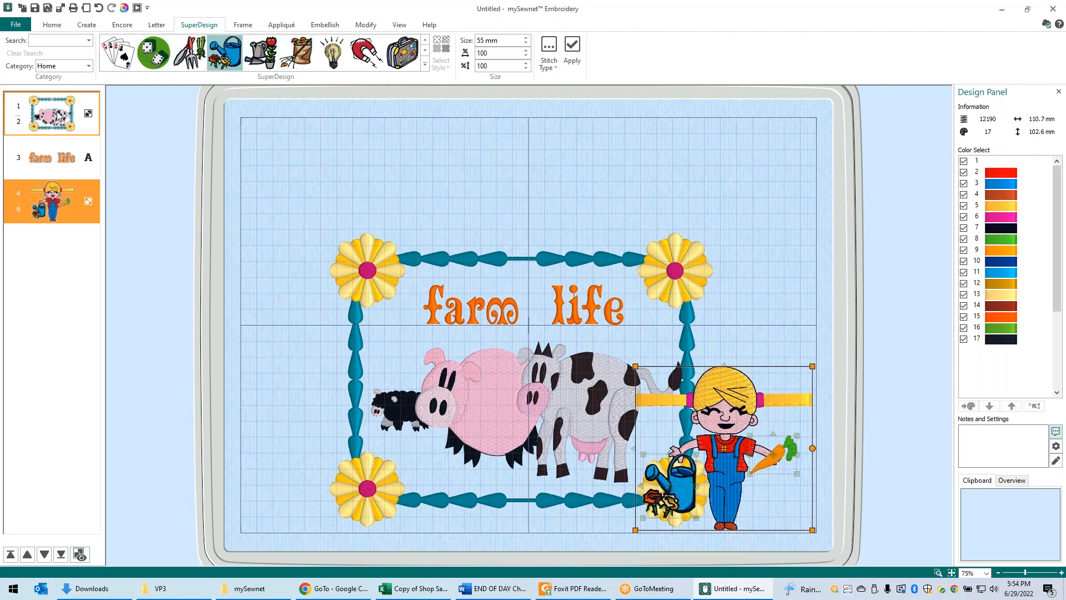
{"action": "left_click", "coordinate": [71, 167], "text": "ctrl"}
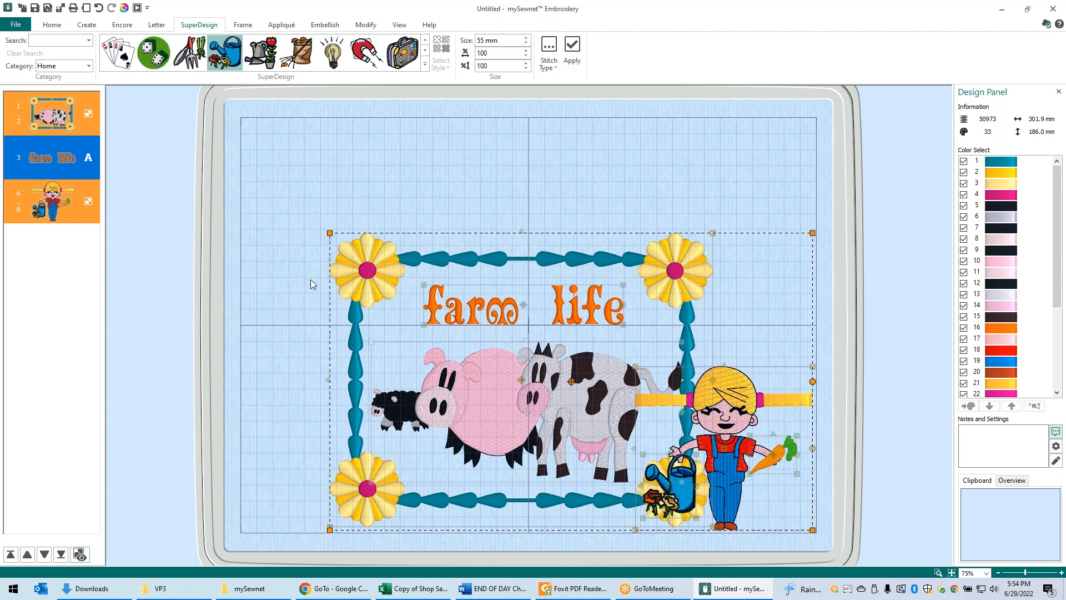
{"action": "left_click", "coordinate": [76, 218]}
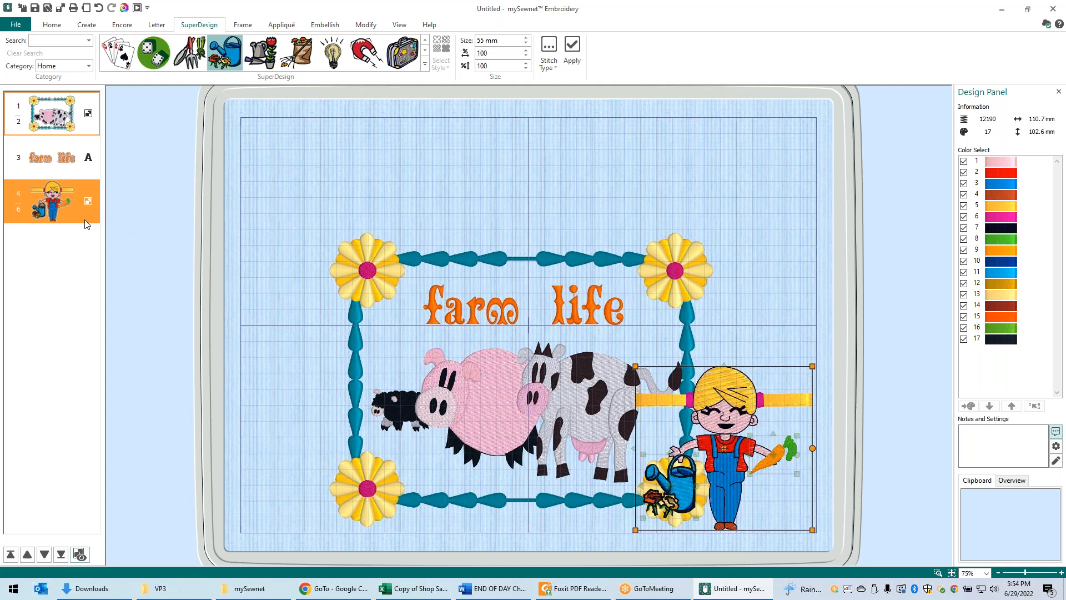
{"action": "left_click", "coordinate": [256, 216]}
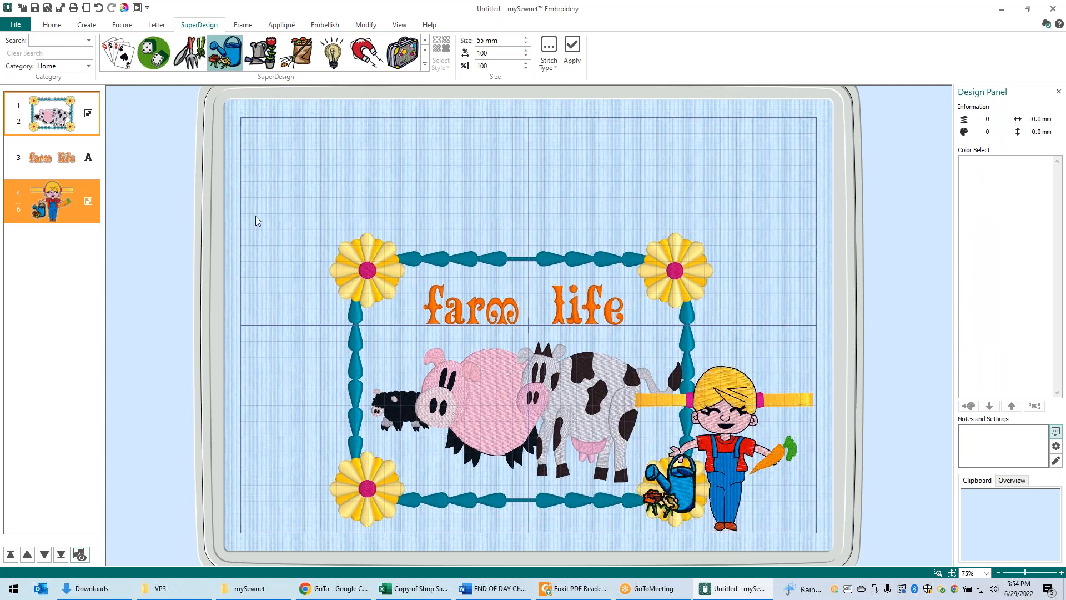
Shift the framed animals and "farm life" lettering together to the hoop's left side, and raise the child group slightly beside the frame.
{"action": "left_click", "coordinate": [55, 123]}
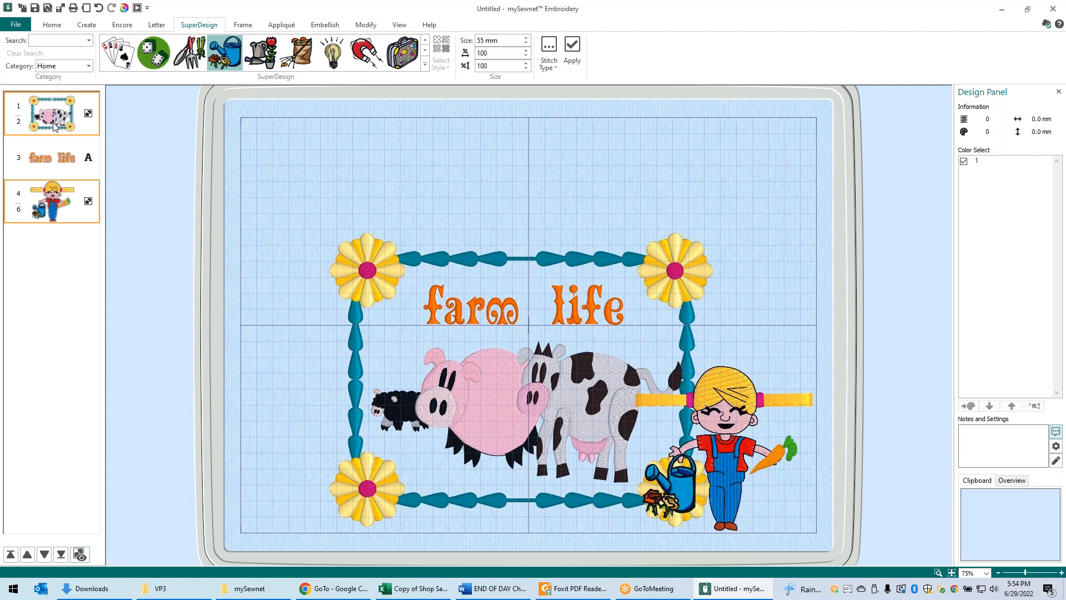
{"action": "left_click", "coordinate": [67, 161], "text": "ctrl"}
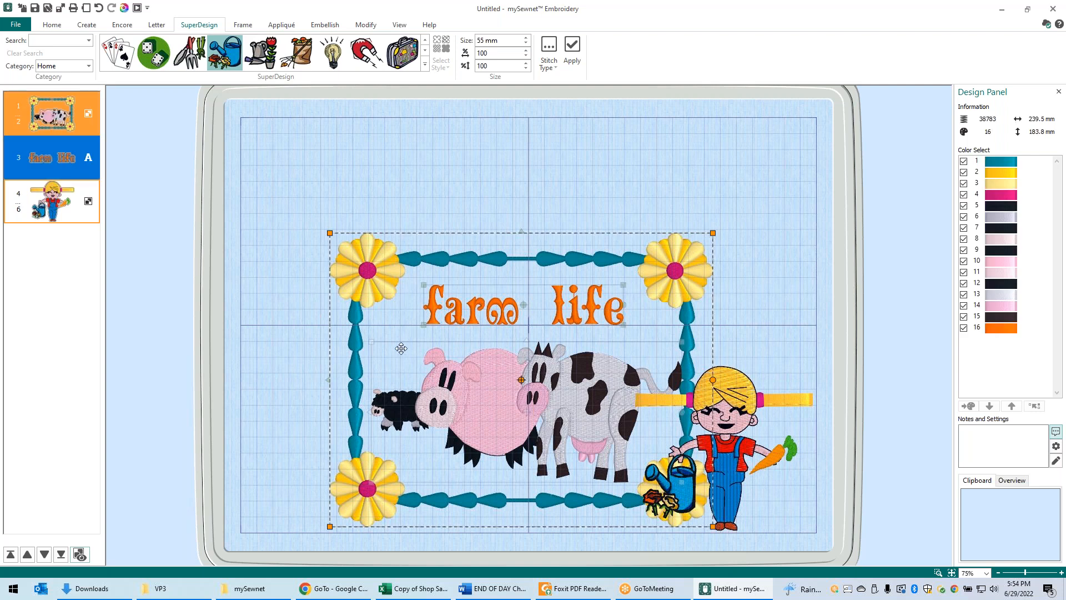
{"action": "left_click_drag", "start_coordinate": [390, 310], "coordinate": [323, 301]}
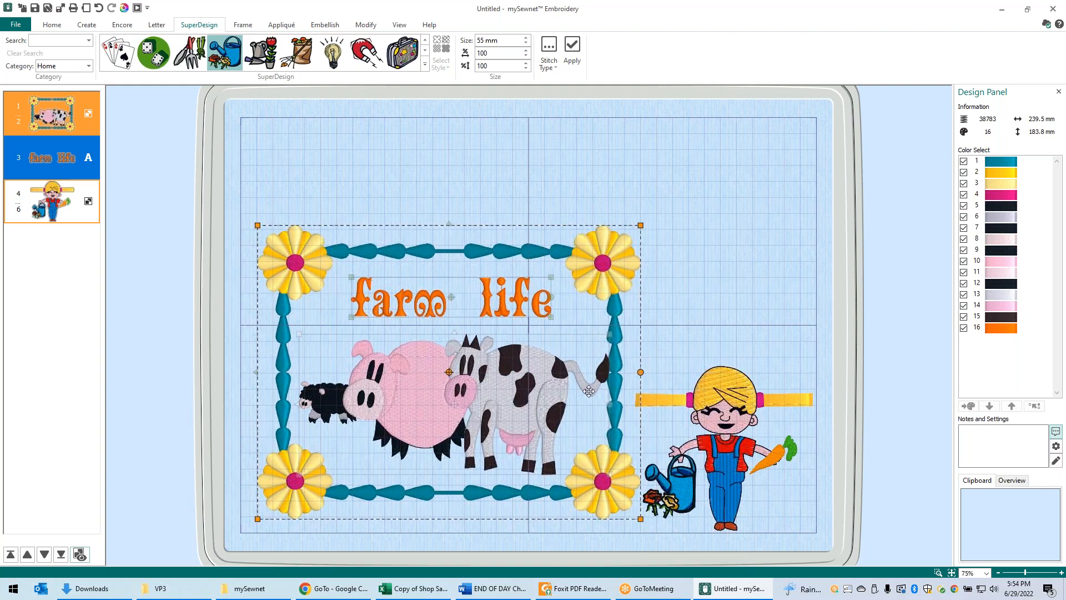
{"action": "left_click", "coordinate": [717, 413]}
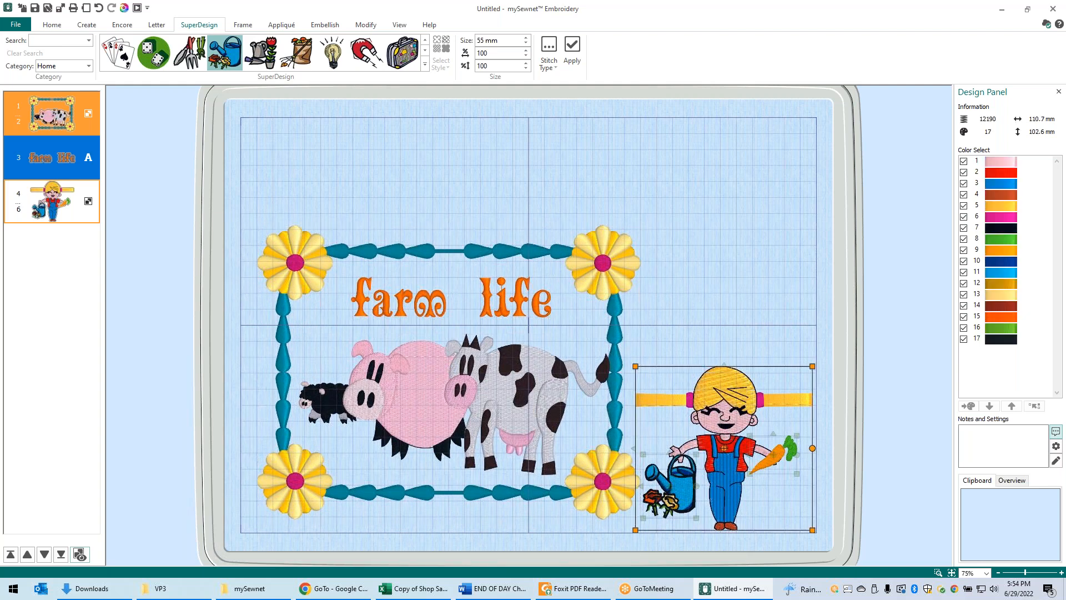
{"action": "left_click_drag", "start_coordinate": [716, 407], "coordinate": [710, 373]}
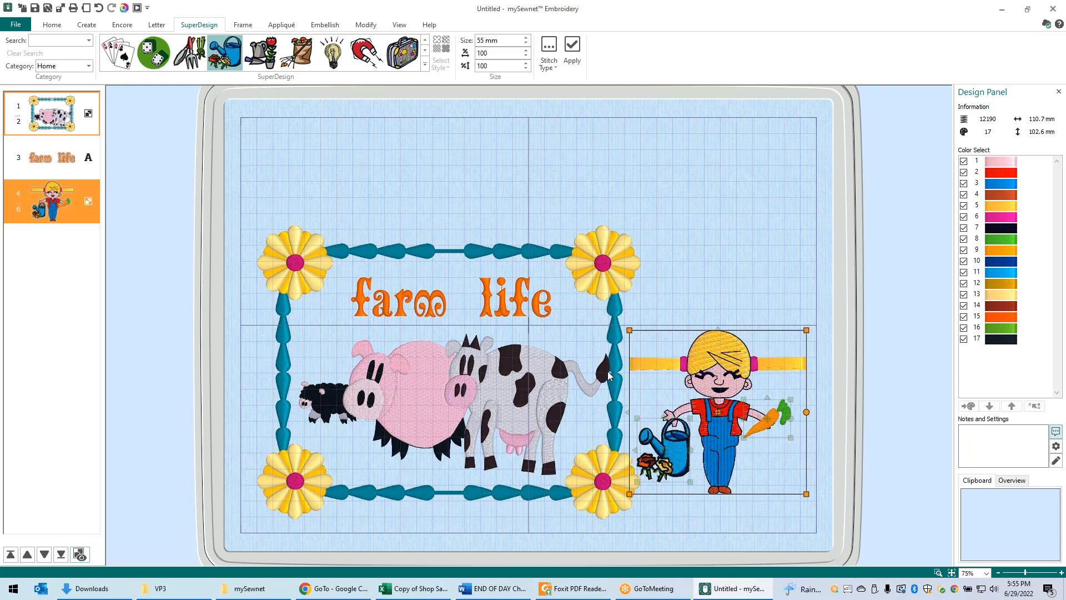
Group the framed animals, "farm life" lettering and child design into one single group.
{"action": "left_click", "coordinate": [54, 156], "text": "ctrl"}
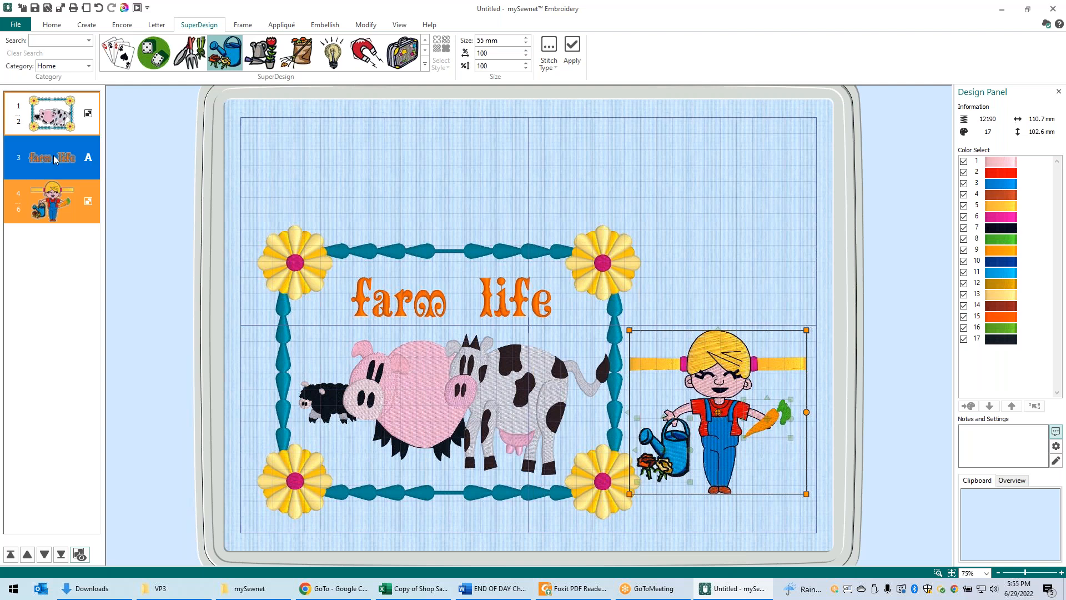
{"action": "left_click", "coordinate": [148, 372]}
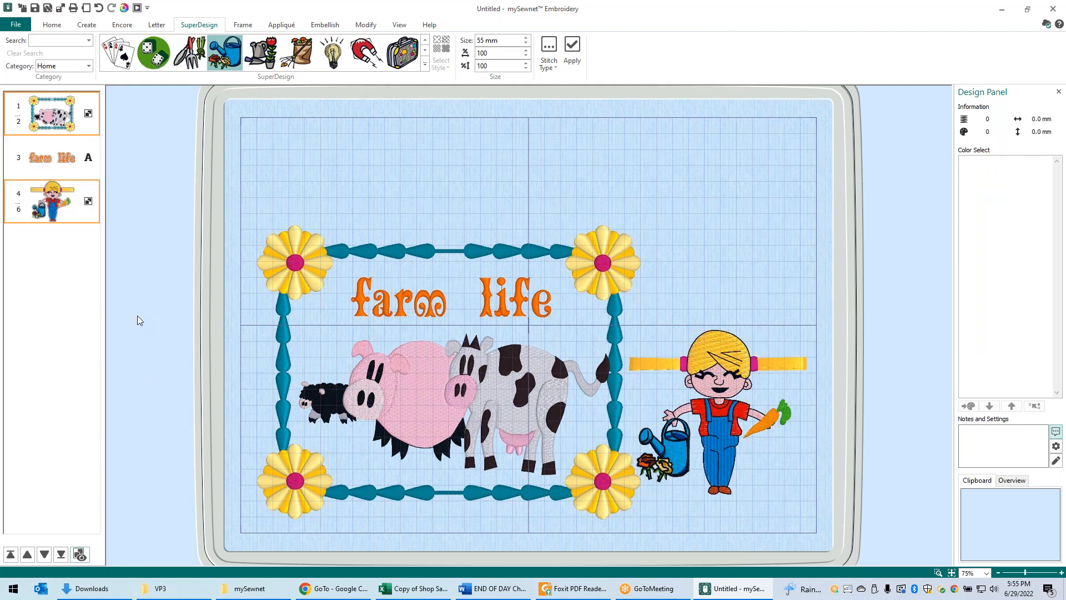
{"action": "left_click", "coordinate": [56, 203]}
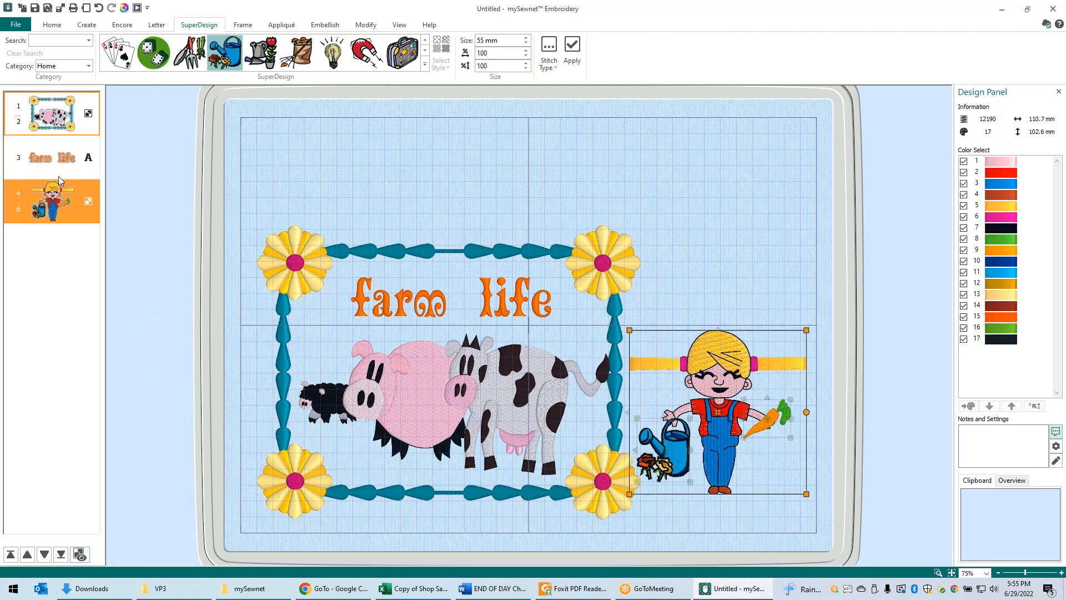
{"action": "left_click", "coordinate": [56, 164], "text": "ctrl"}
{"action": "left_click", "coordinate": [56, 112], "text": "ctrl"}
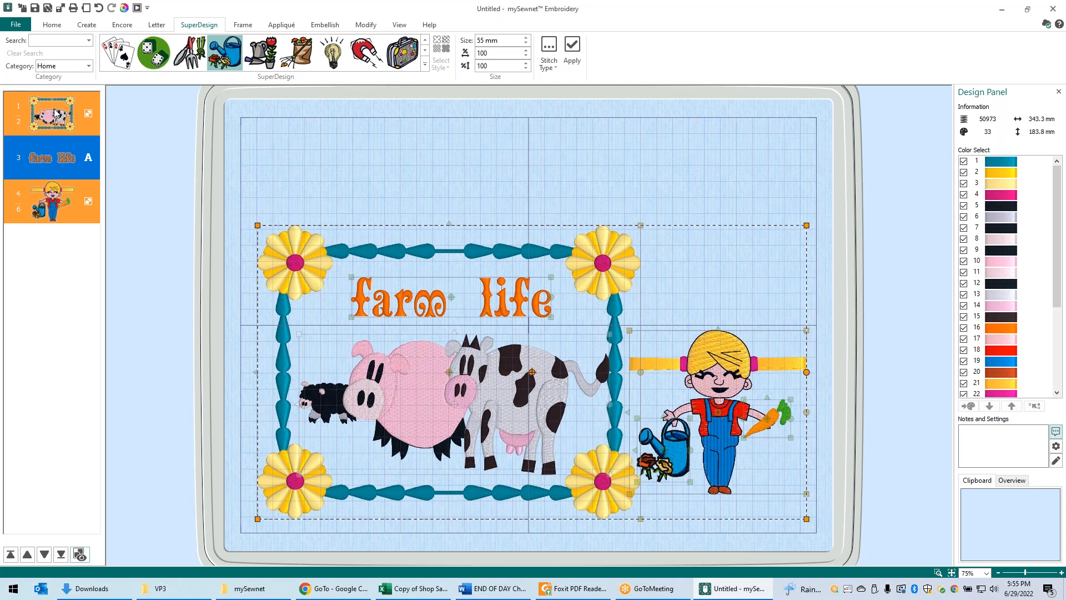
{"action": "left_click", "coordinate": [52, 26]}
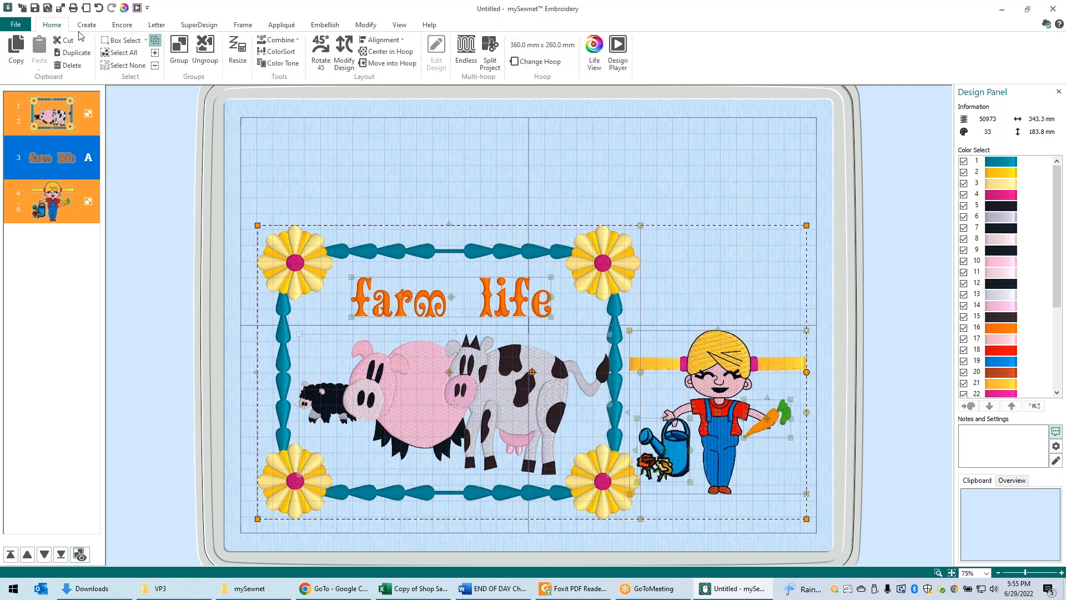
{"action": "left_click", "coordinate": [177, 47]}
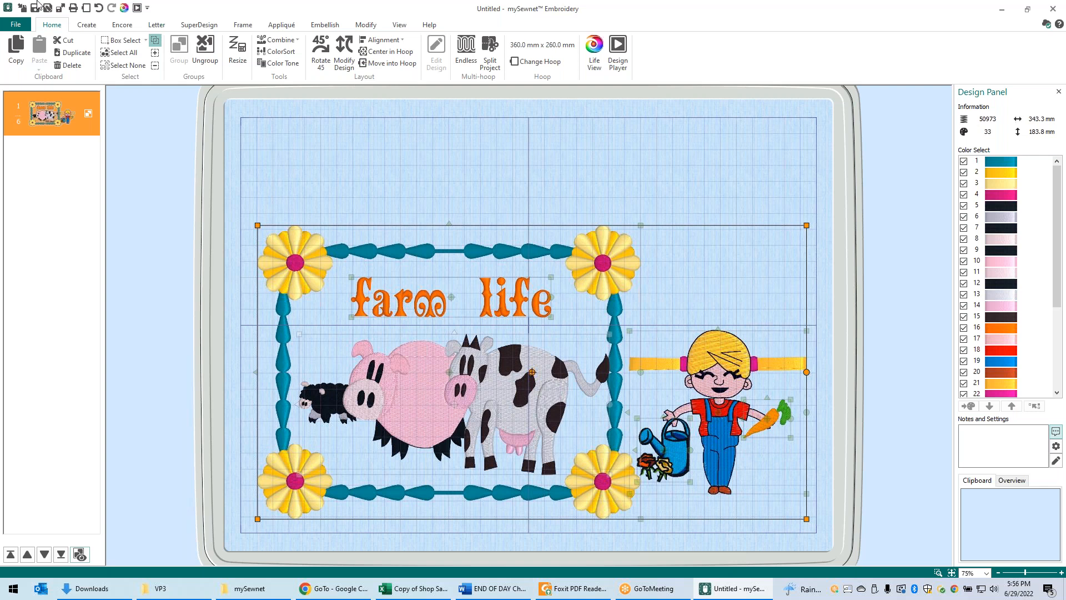
Load the saved garment background "Tote Bag 1 Green_Med" from Bags & Hats, Tote Bags behind the design.
{"action": "left_click", "coordinate": [400, 25]}
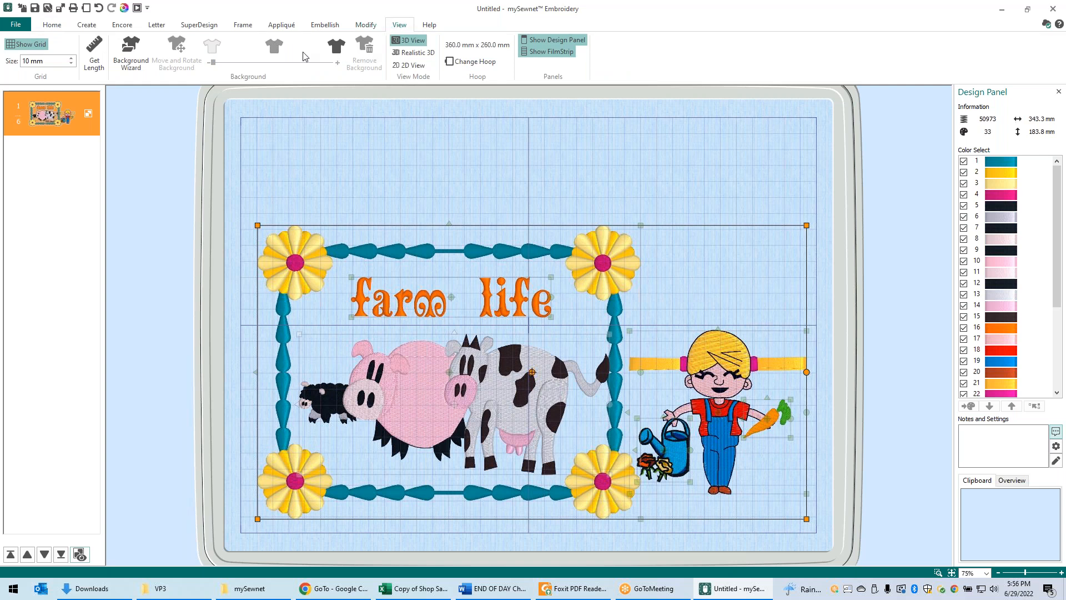
{"action": "left_click", "coordinate": [126, 57]}
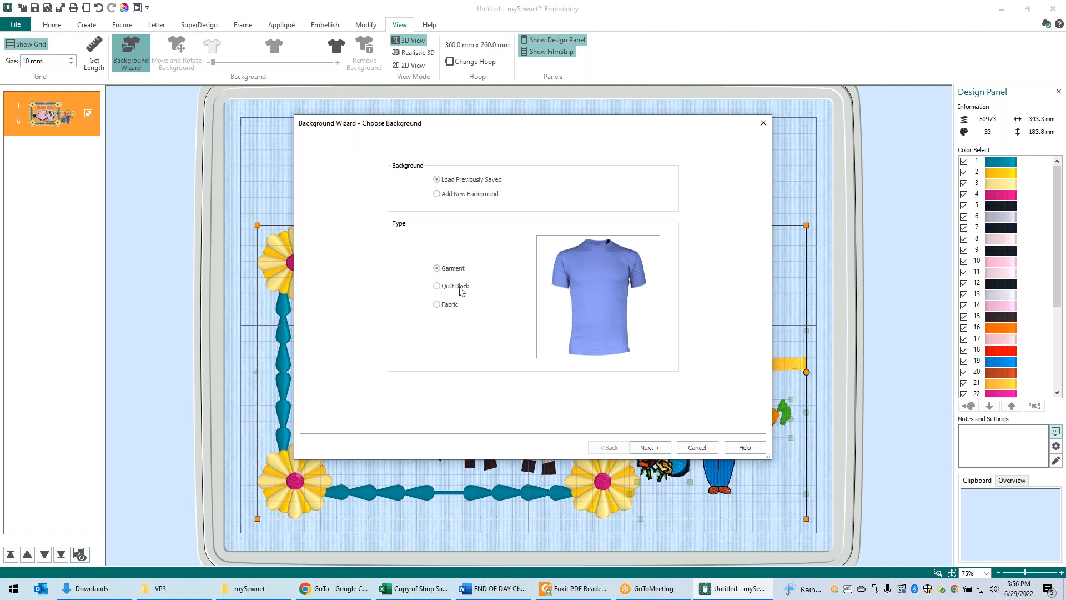
{"action": "left_click", "coordinate": [653, 449]}
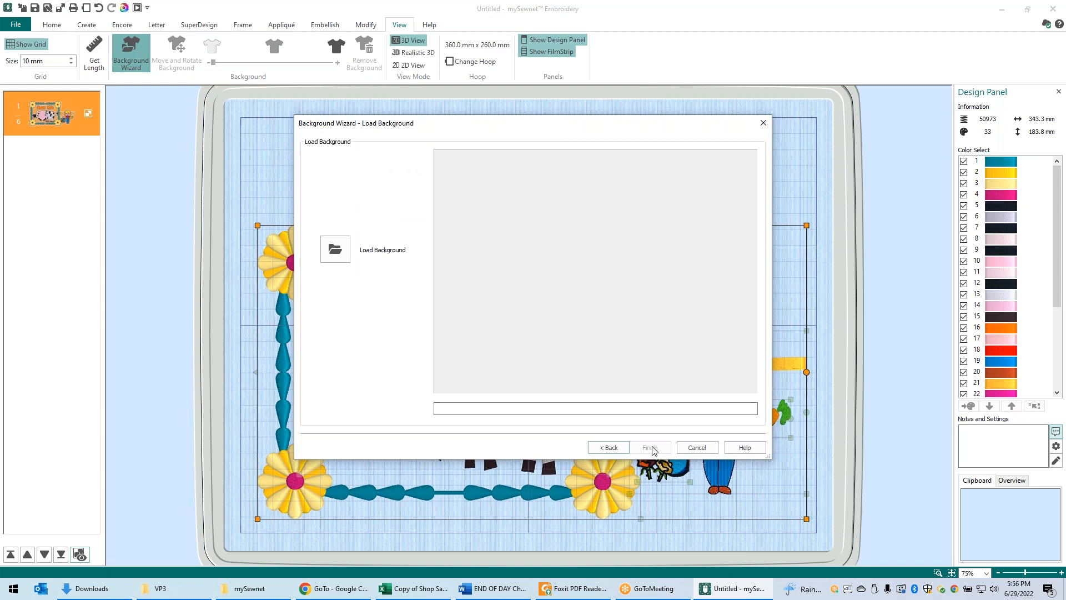
{"action": "left_click", "coordinate": [337, 248]}
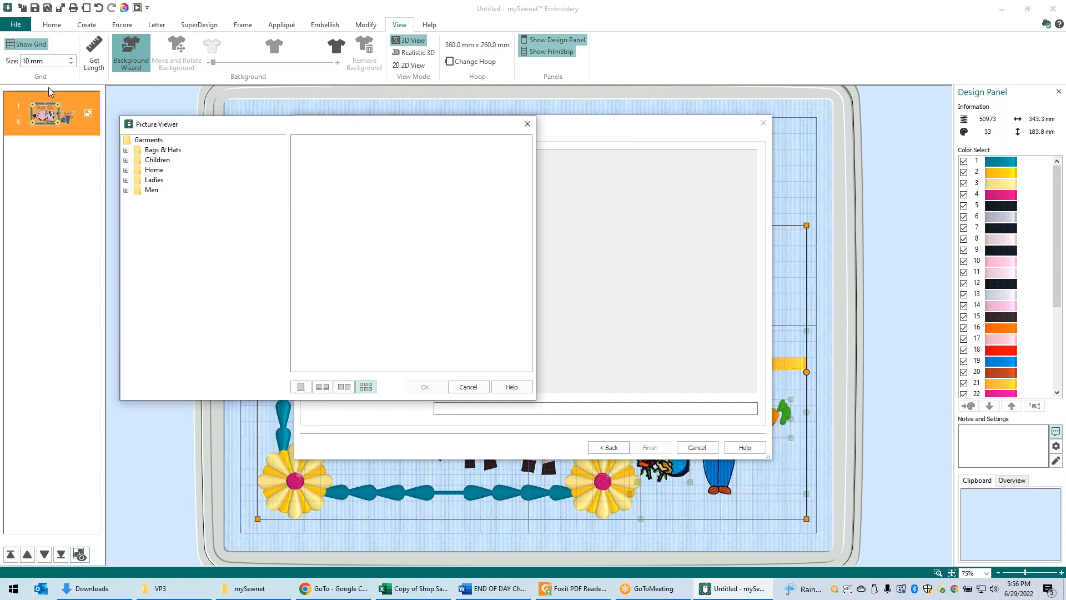
{"action": "double_click", "coordinate": [165, 151]}
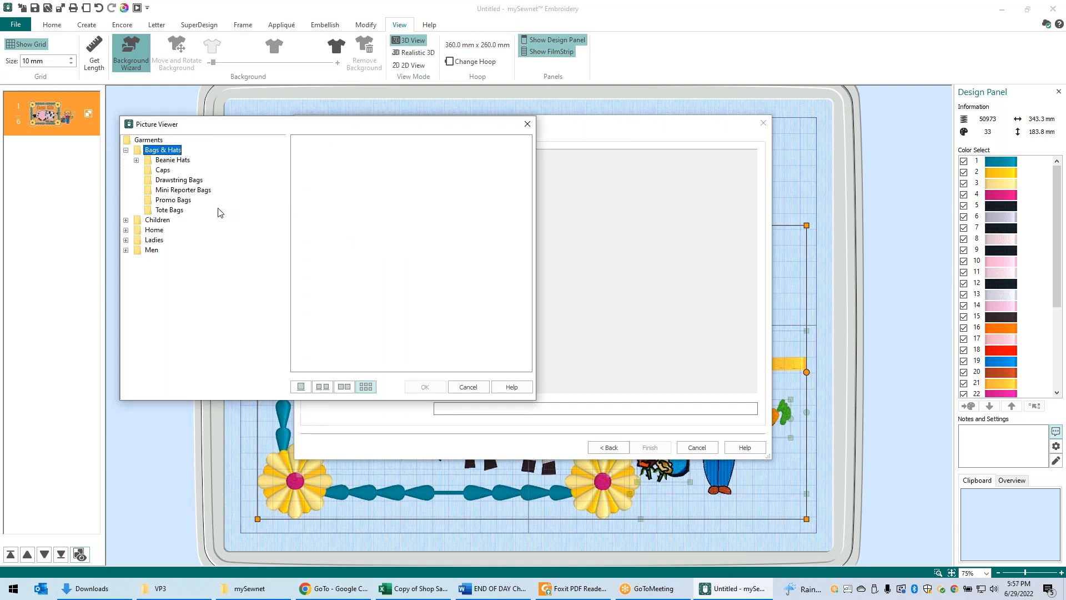
{"action": "left_click", "coordinate": [183, 211]}
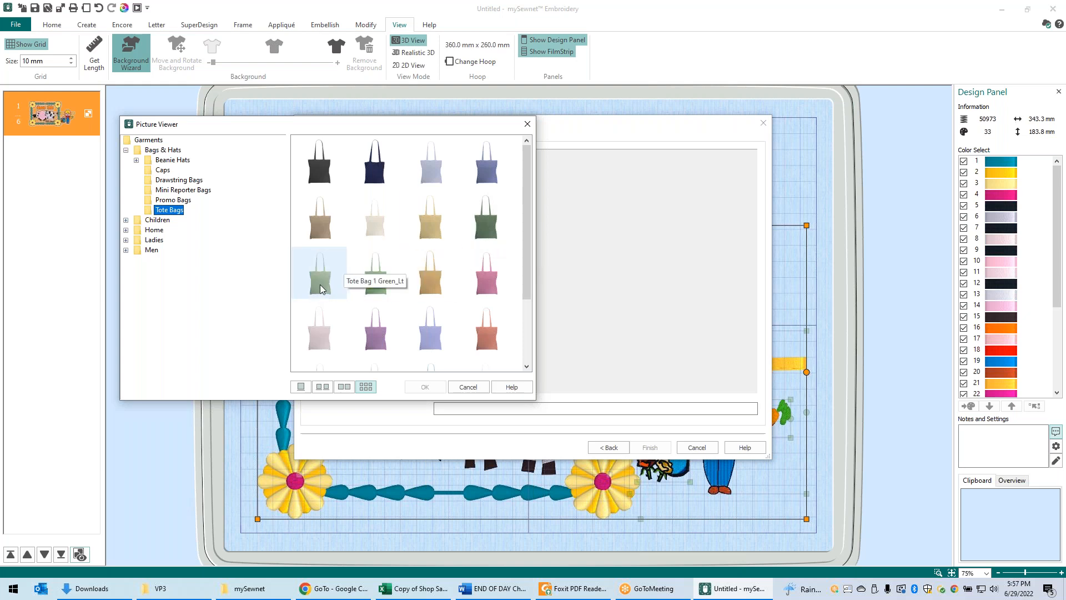
{"action": "left_click", "coordinate": [377, 285]}
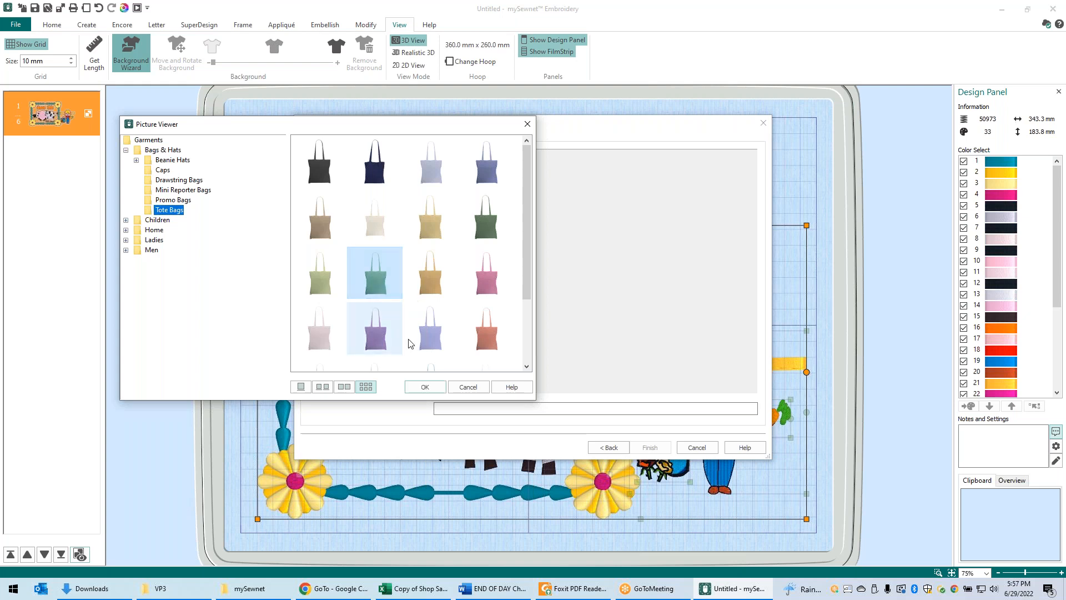
{"action": "left_click", "coordinate": [425, 388]}
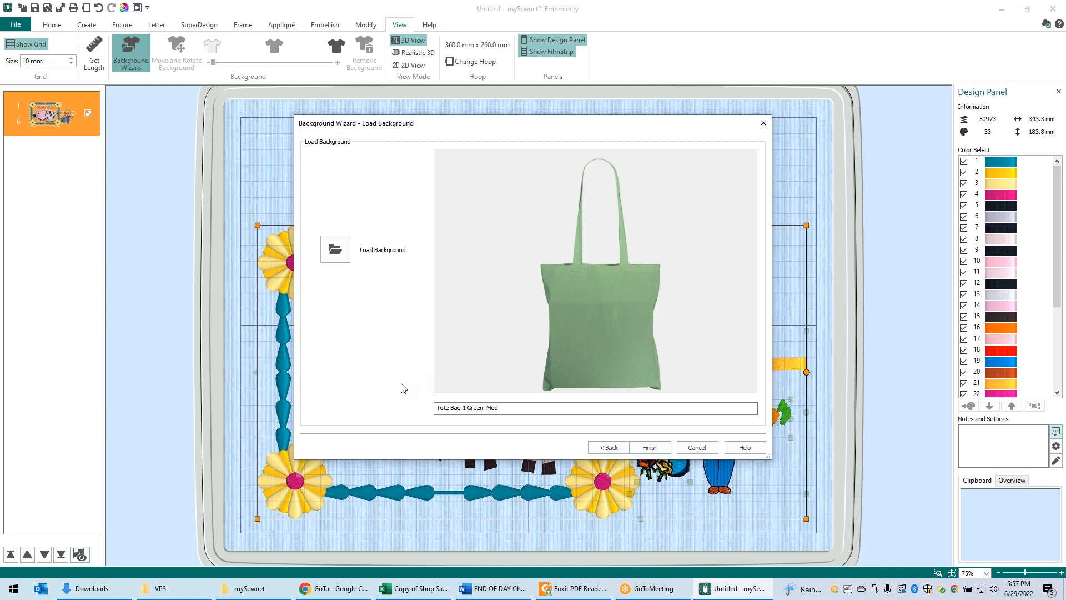
{"action": "left_click", "coordinate": [646, 449]}
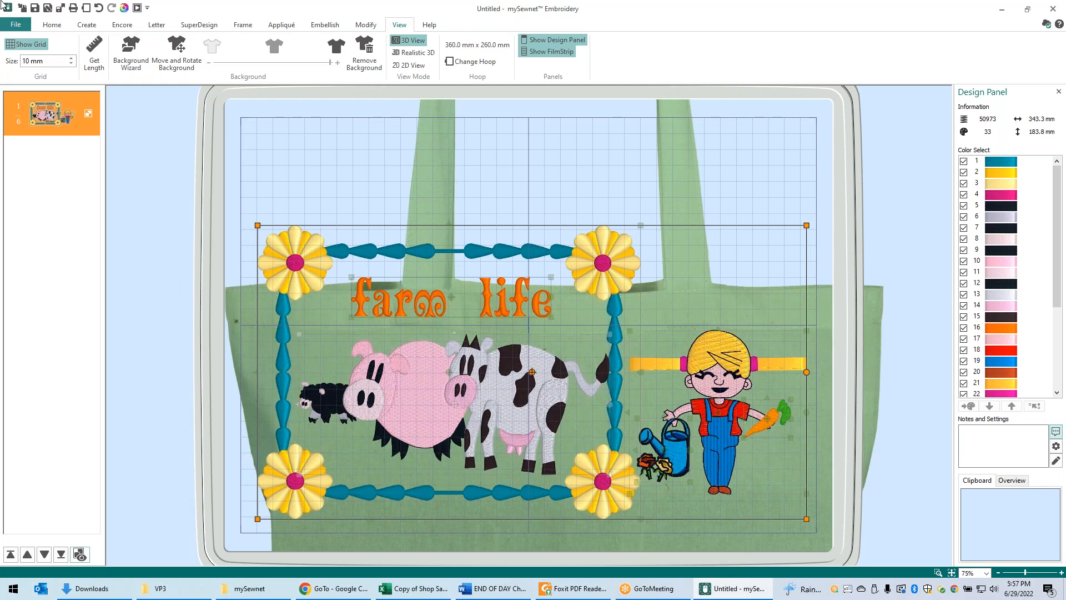
Preview the farm design in Realistic 3D and examine its placement and scale on the whole tote bag.
{"action": "left_click", "coordinate": [400, 55]}
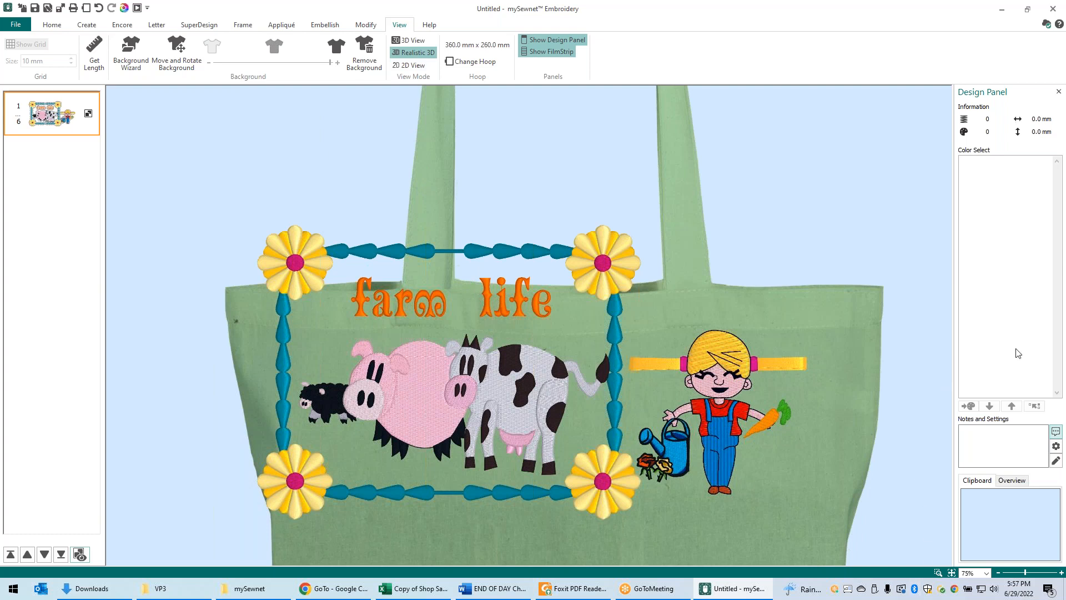
{"action": "left_click", "coordinate": [1043, 351]}
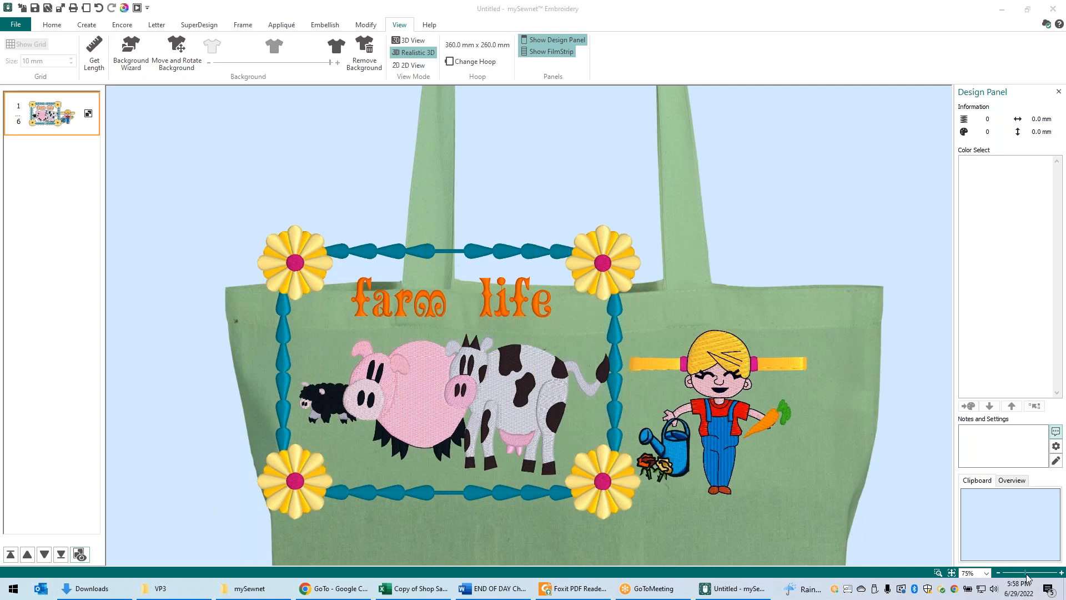
{"action": "left_click_drag", "start_coordinate": [1025, 578], "coordinate": [1017, 576]}
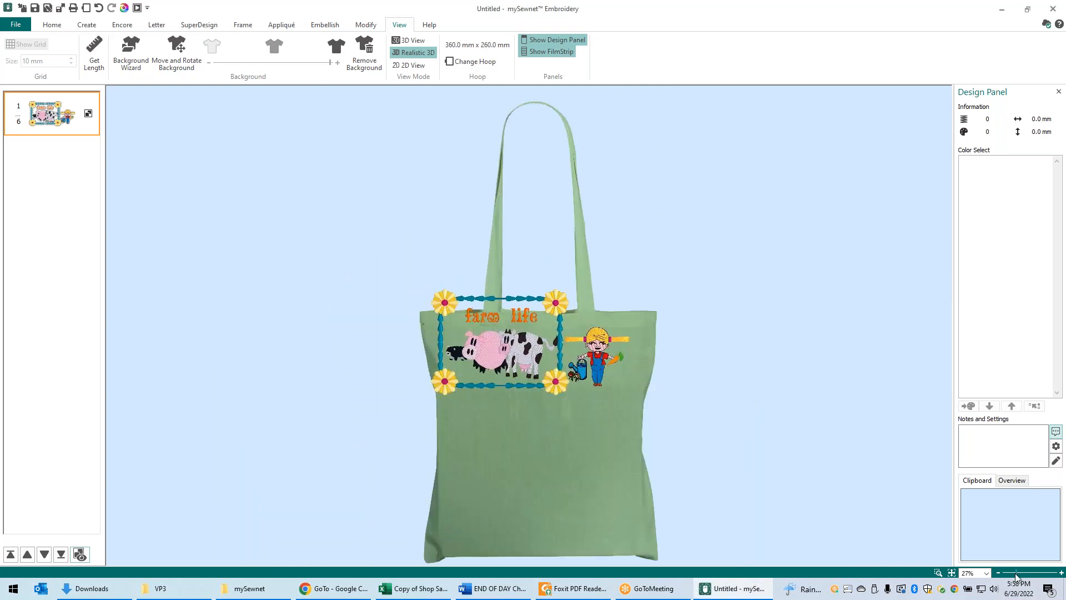
{"action": "left_click", "coordinate": [1061, 572]}
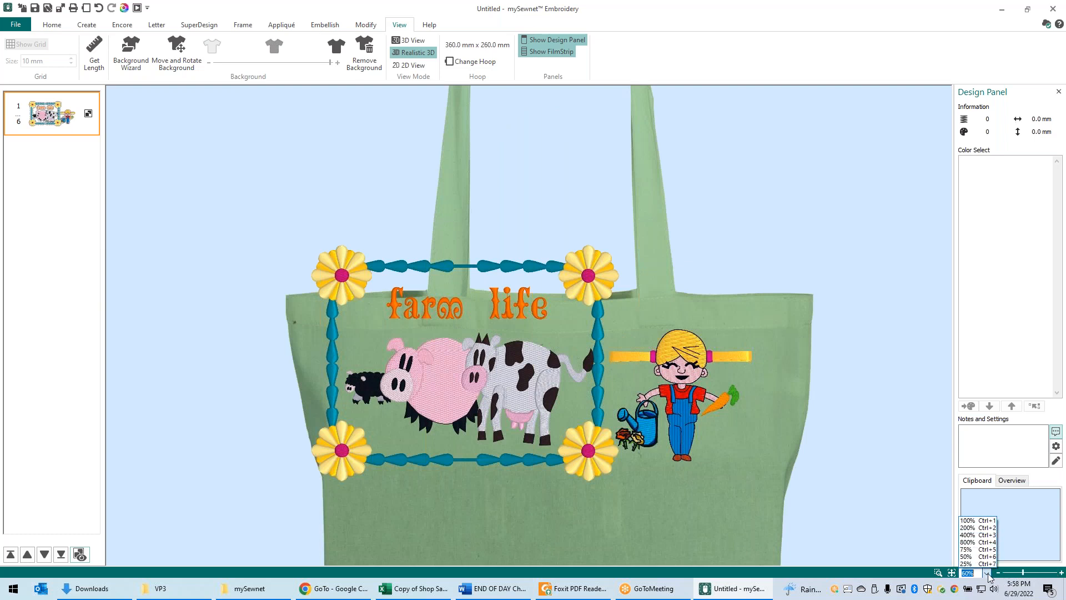
{"action": "left_click", "coordinate": [969, 564]}
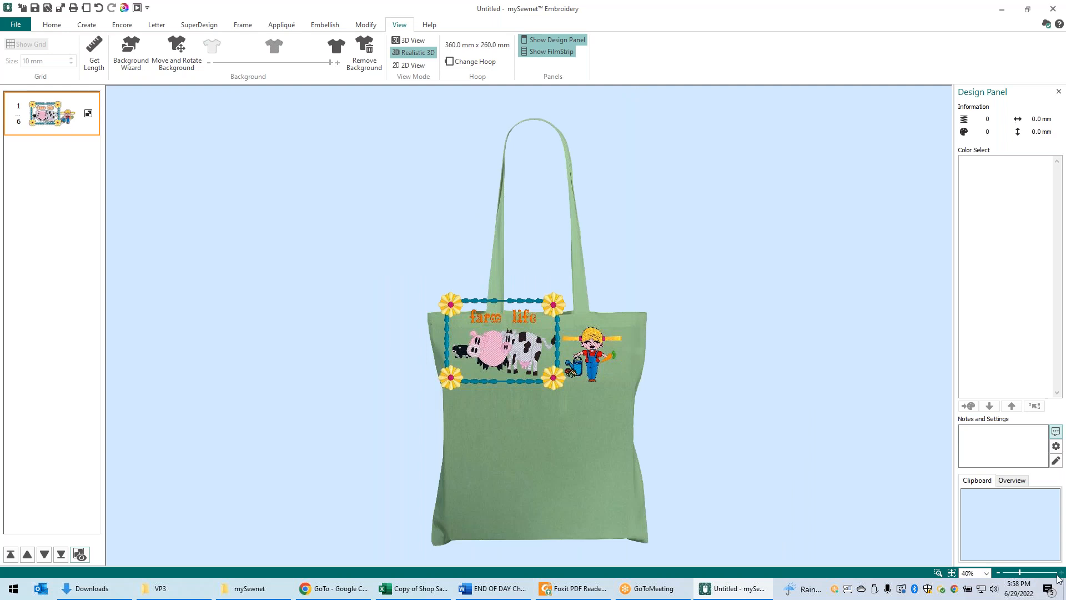
{"action": "left_click", "coordinate": [1061, 574]}
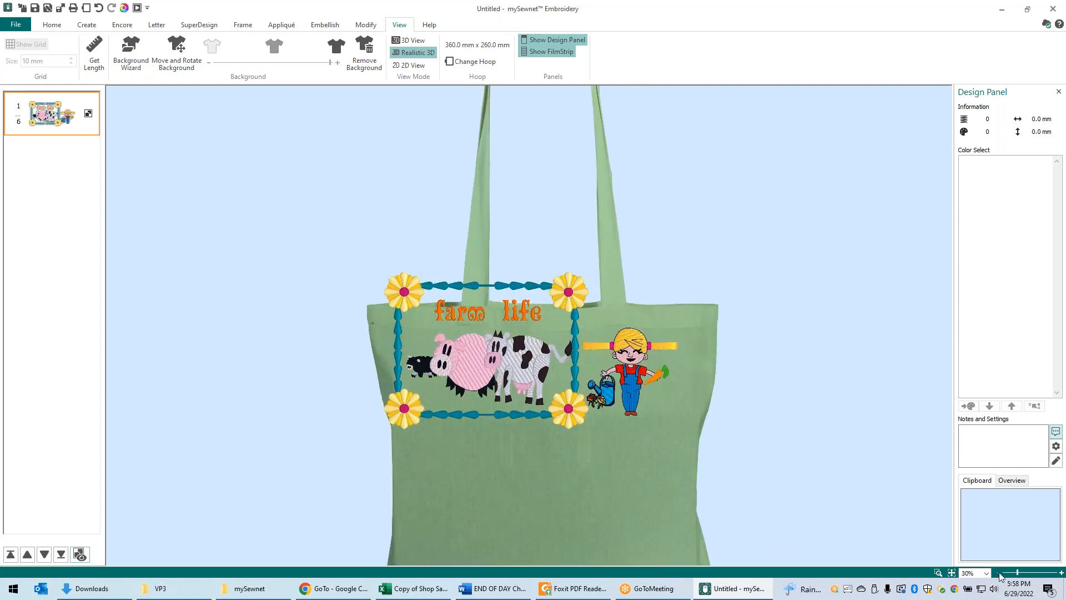
{"action": "left_click", "coordinate": [998, 573]}
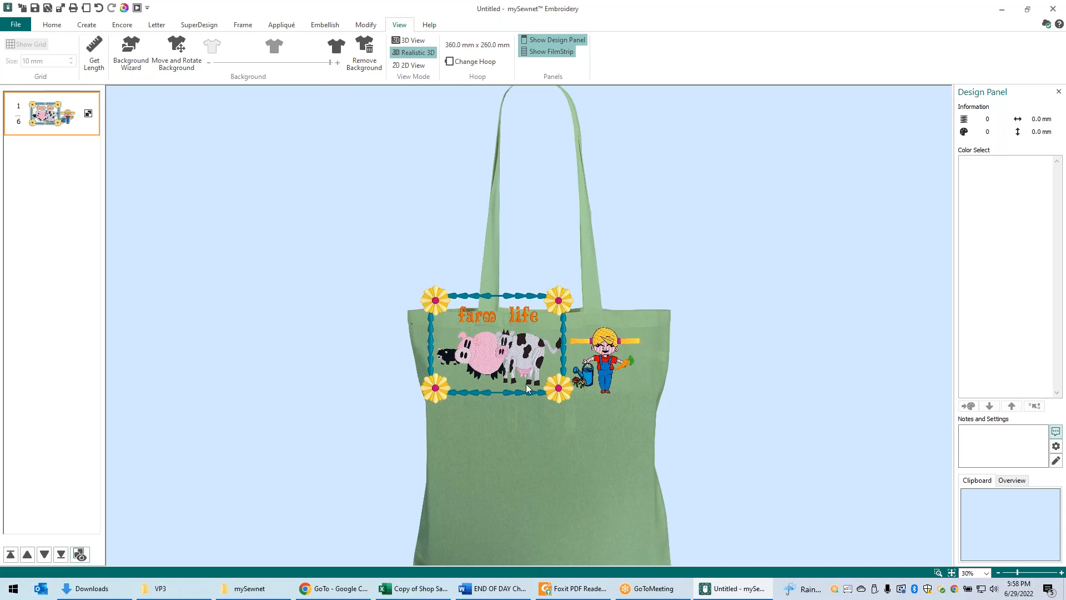
Try placing the grouped farm design on the lower part of the tote bag, centred between its sides.
{"action": "left_click", "coordinate": [497, 365]}
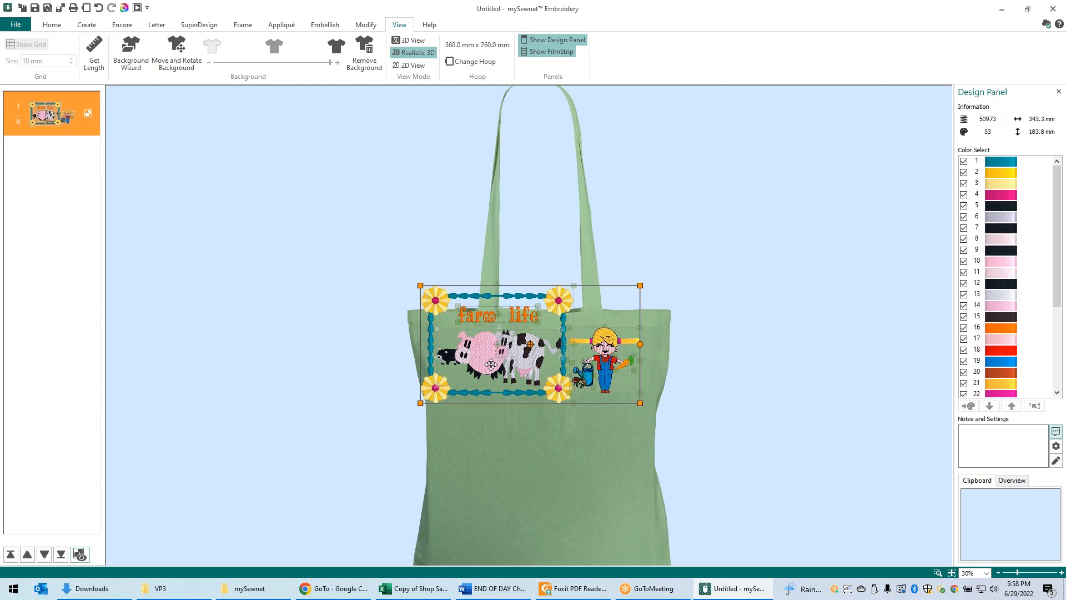
{"action": "left_click_drag", "start_coordinate": [532, 366], "coordinate": [547, 502]}
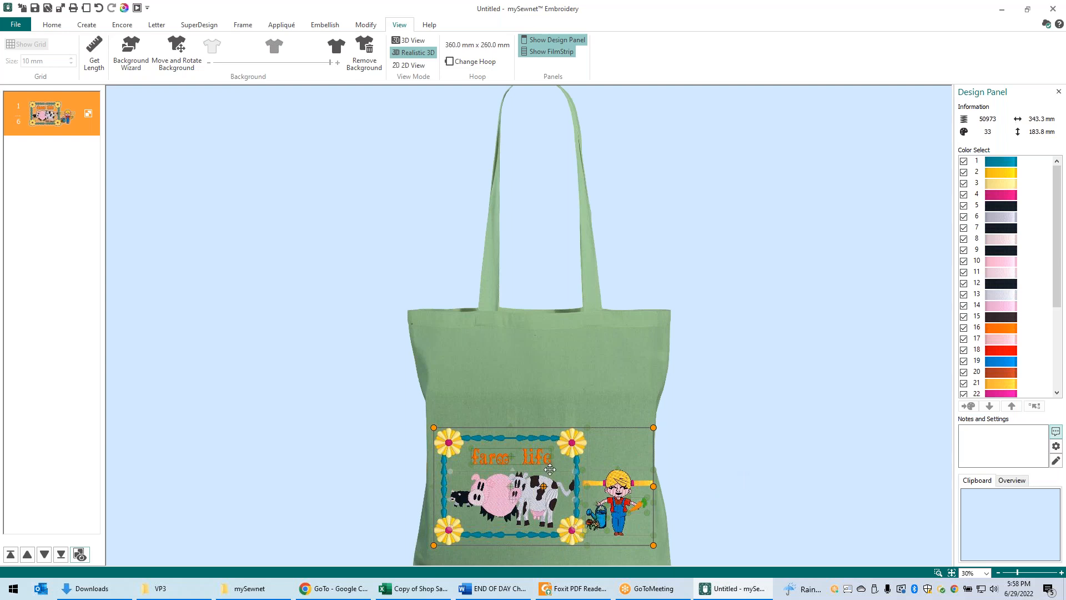
{"action": "left_click_drag", "start_coordinate": [556, 466], "coordinate": [554, 462]}
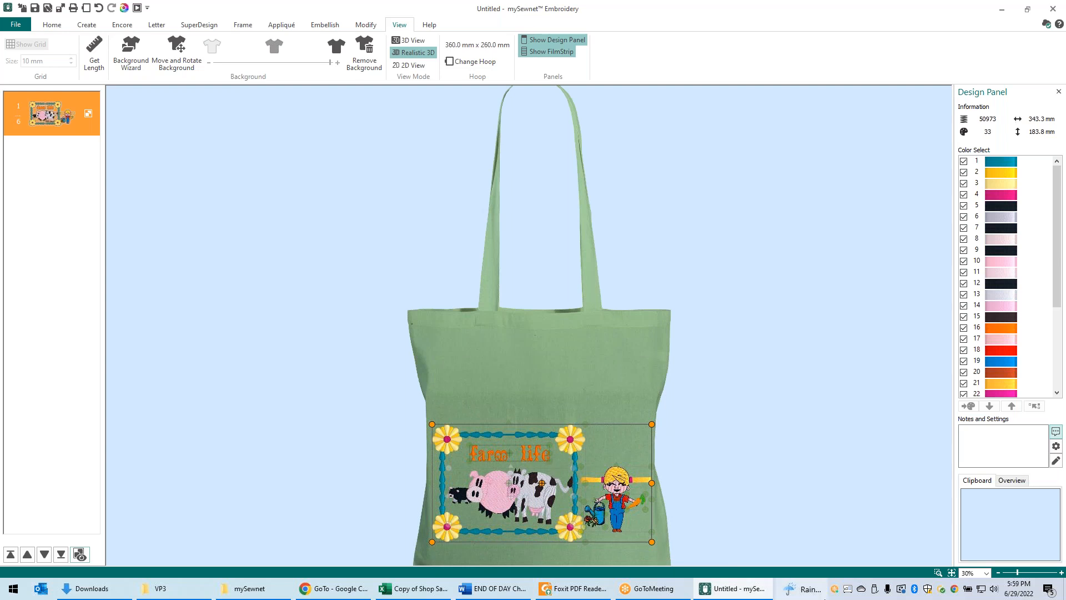
Remove the tote bag background in 3D View and undo the moves of the grouped farm design.
{"action": "left_click", "coordinate": [952, 574]}
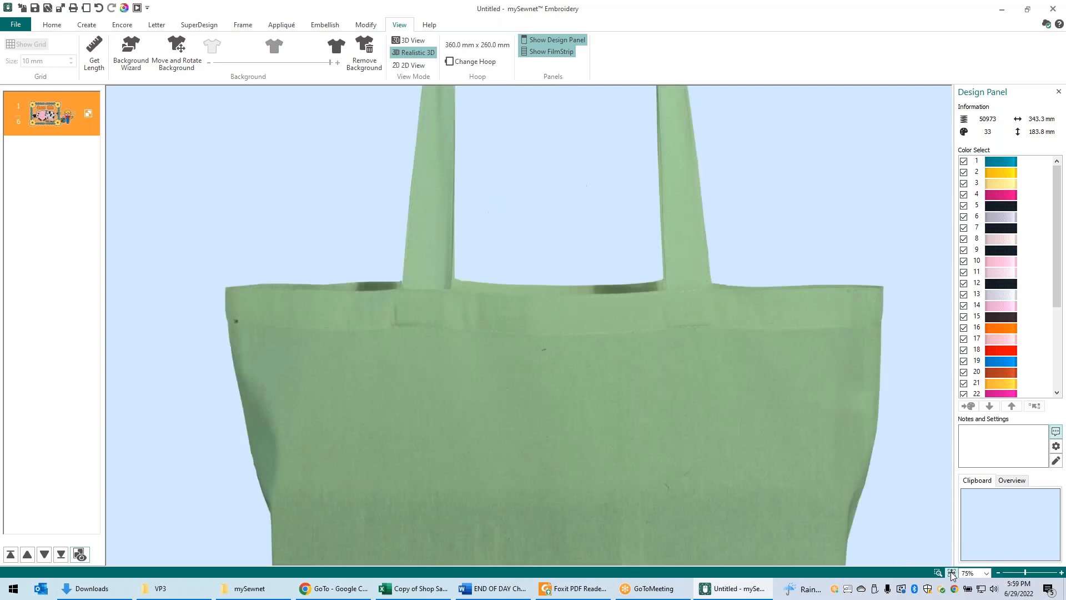
{"action": "left_click", "coordinate": [400, 43]}
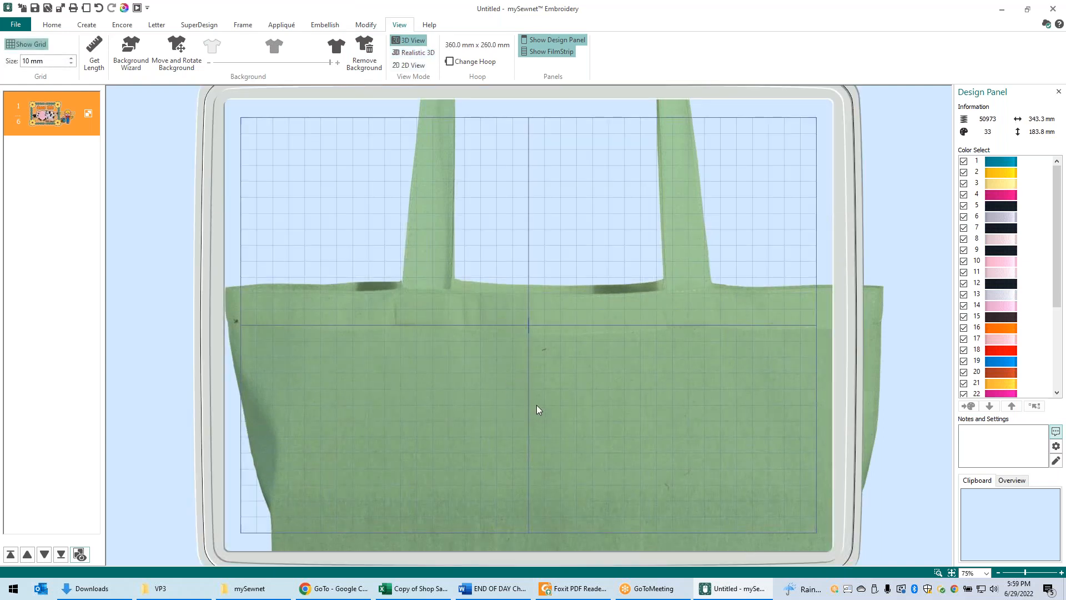
{"action": "left_click", "coordinate": [361, 52]}
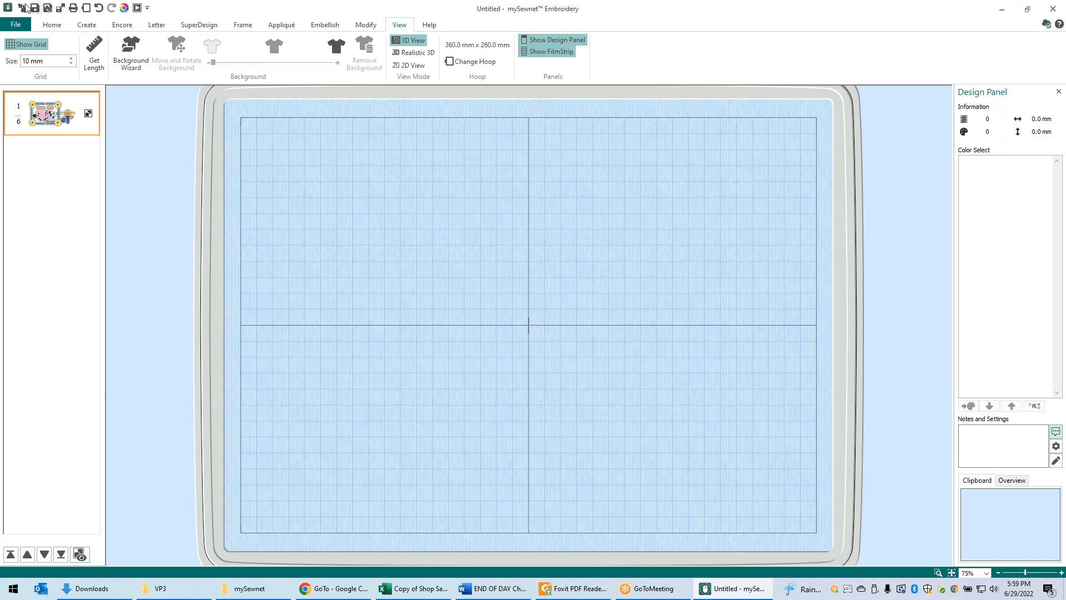
{"action": "left_click", "coordinate": [98, 8]}
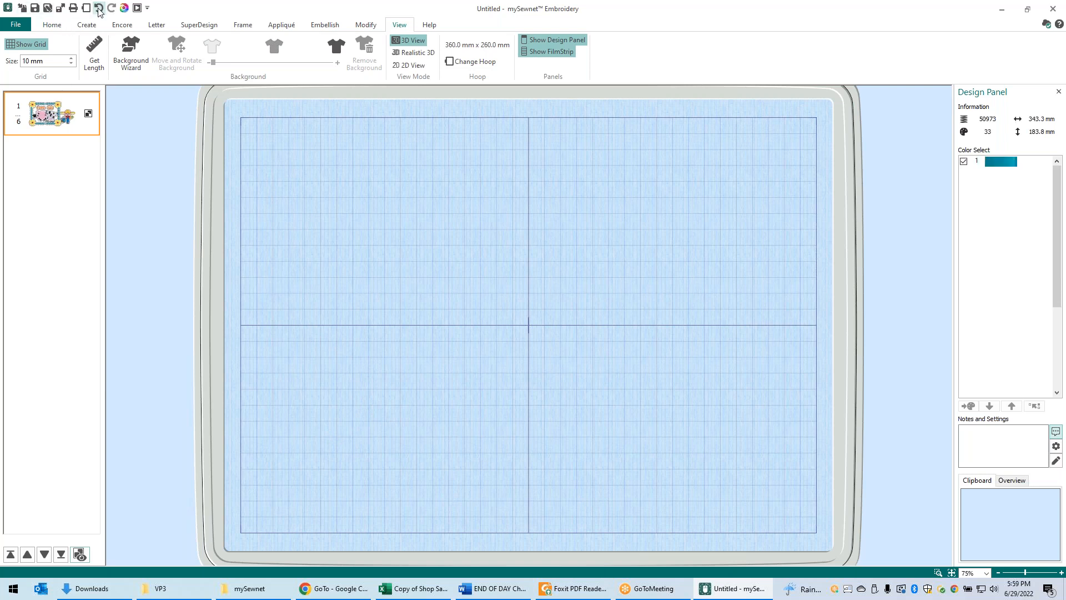
{"action": "left_click", "coordinate": [98, 9]}
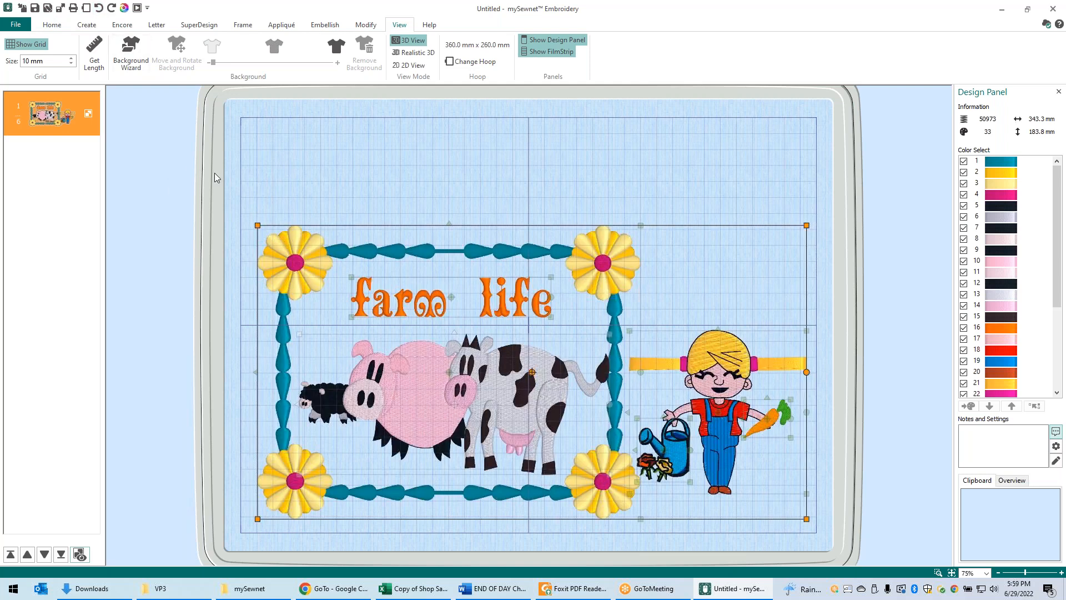
Load the previously saved green tote bag garment from Bags & Hats, Tote Bags as the background behind the farm design.
{"action": "left_click", "coordinate": [128, 54]}
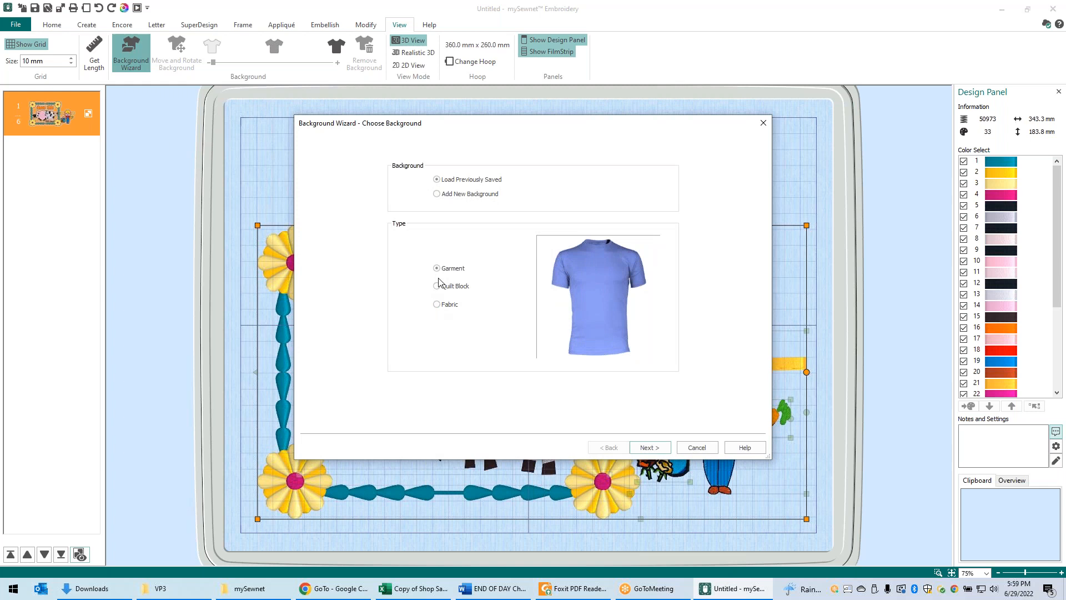
{"action": "left_click", "coordinate": [648, 447]}
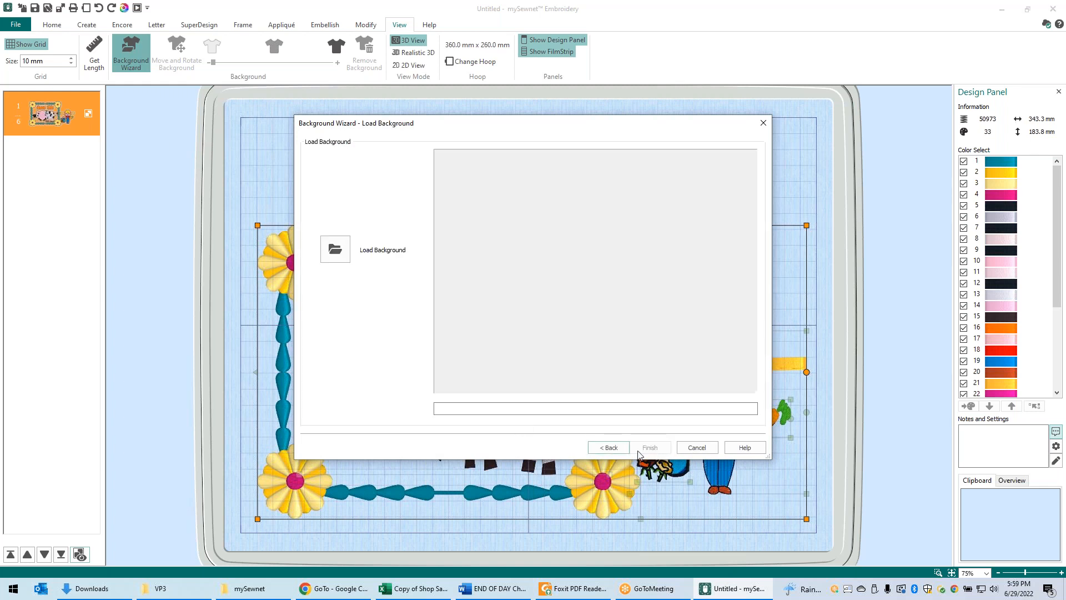
{"action": "left_click", "coordinate": [335, 249]}
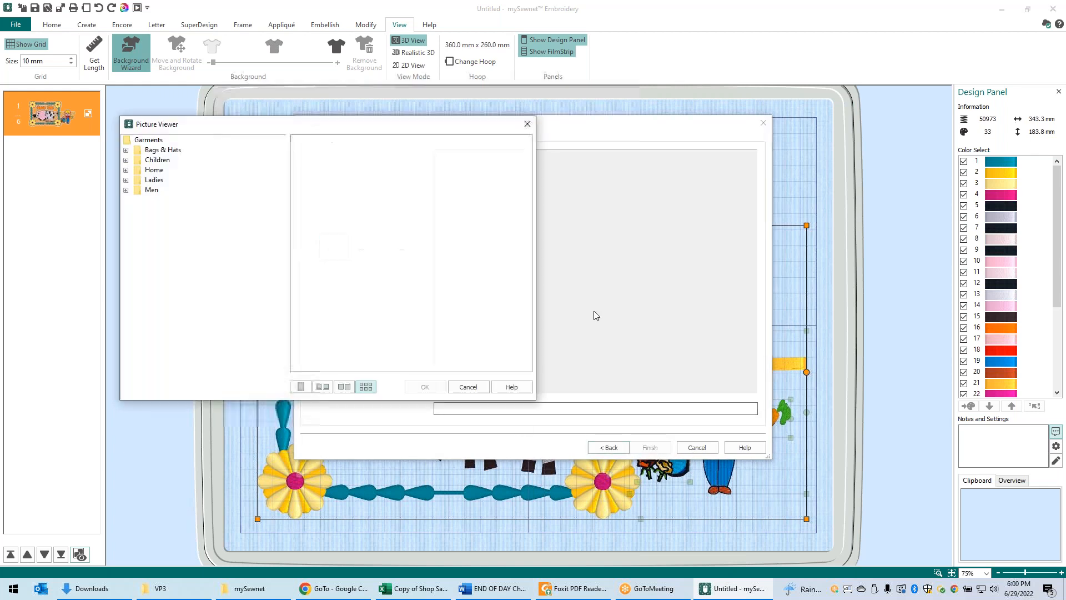
{"action": "double_click", "coordinate": [179, 151]}
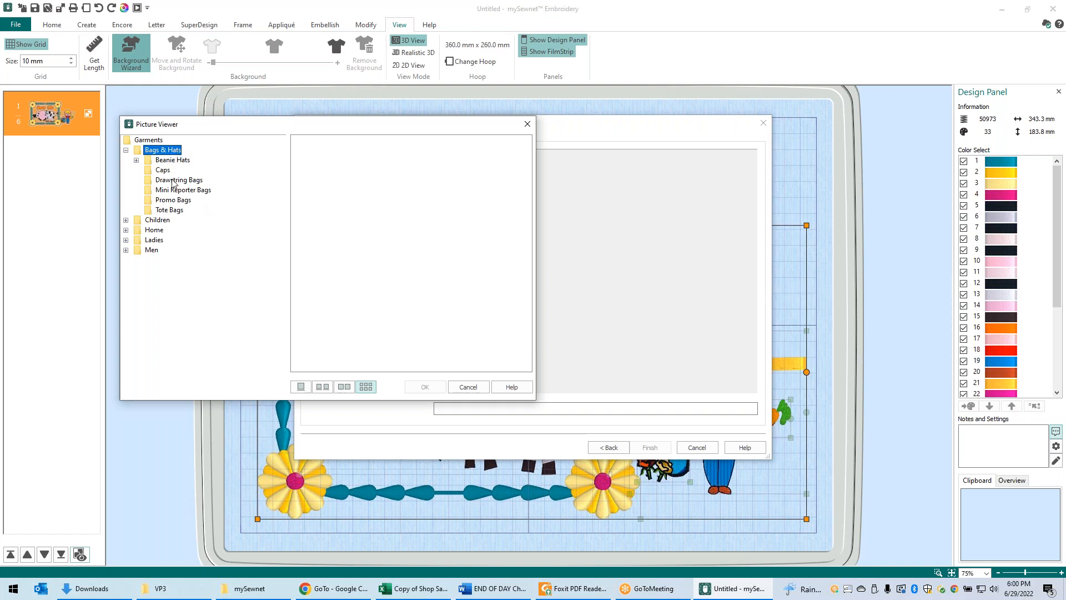
{"action": "left_click", "coordinate": [169, 210]}
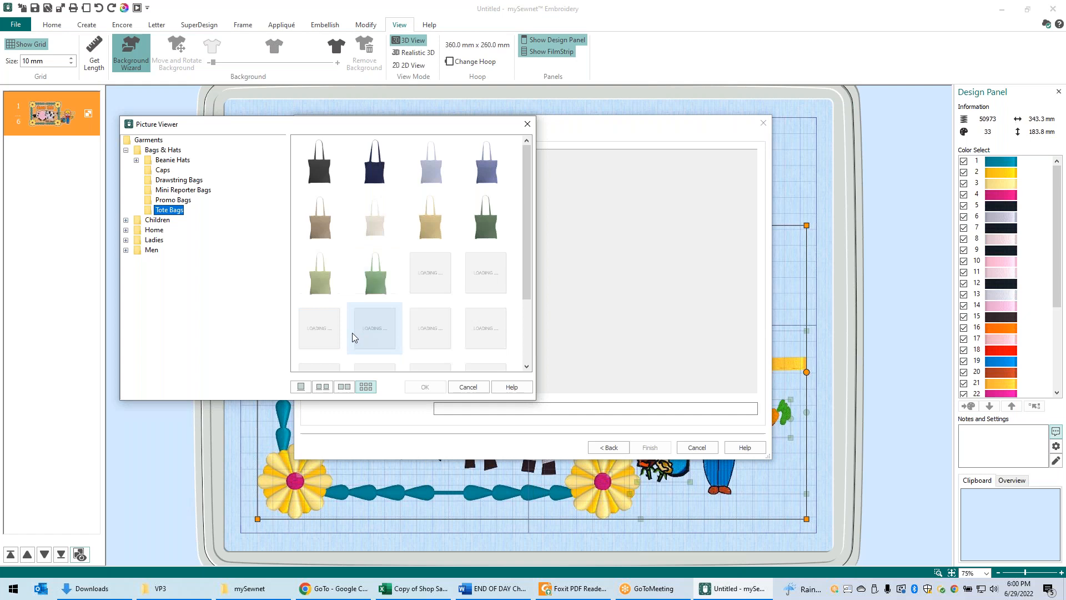
{"action": "left_click", "coordinate": [377, 287]}
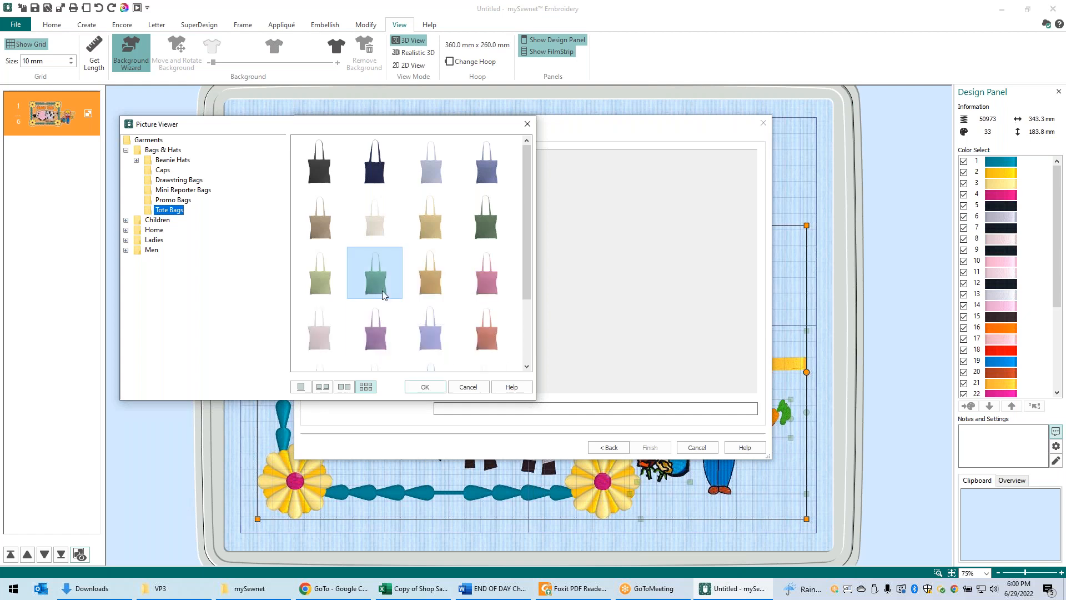
{"action": "left_click", "coordinate": [425, 387]}
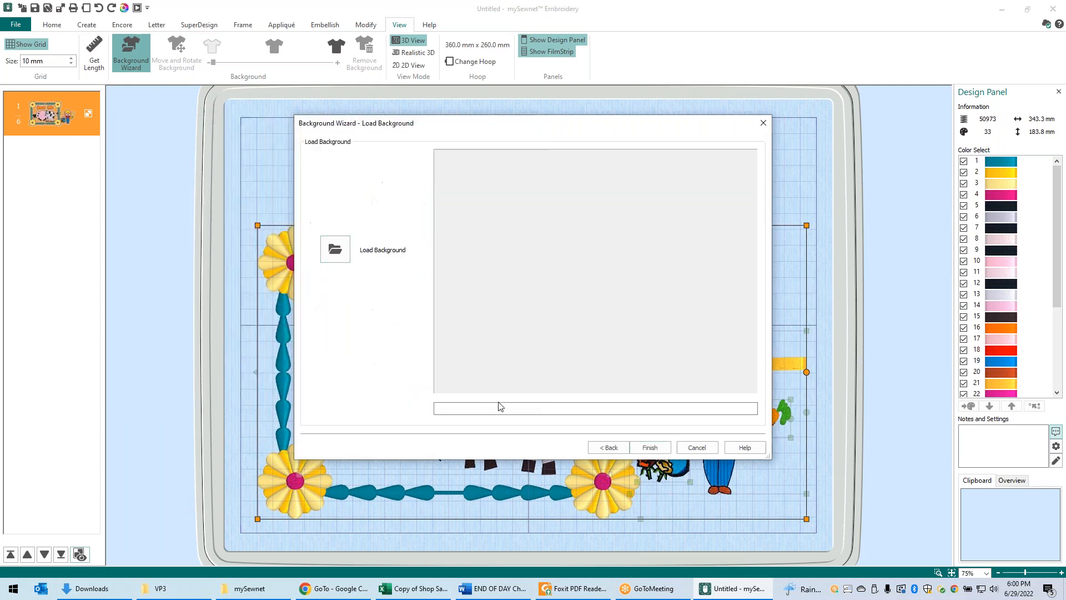
{"action": "left_click", "coordinate": [659, 452]}
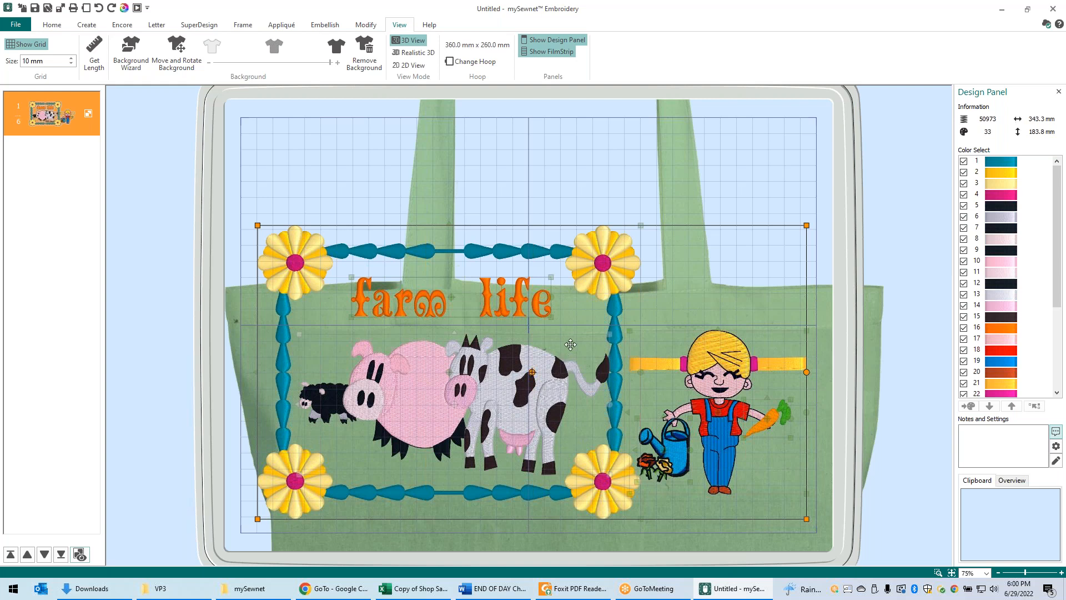
Try different positions for the grouped farm design over the tote bag, leaving it across the bag's upper edge.
{"action": "left_click_drag", "start_coordinate": [571, 345], "coordinate": [600, 554]}
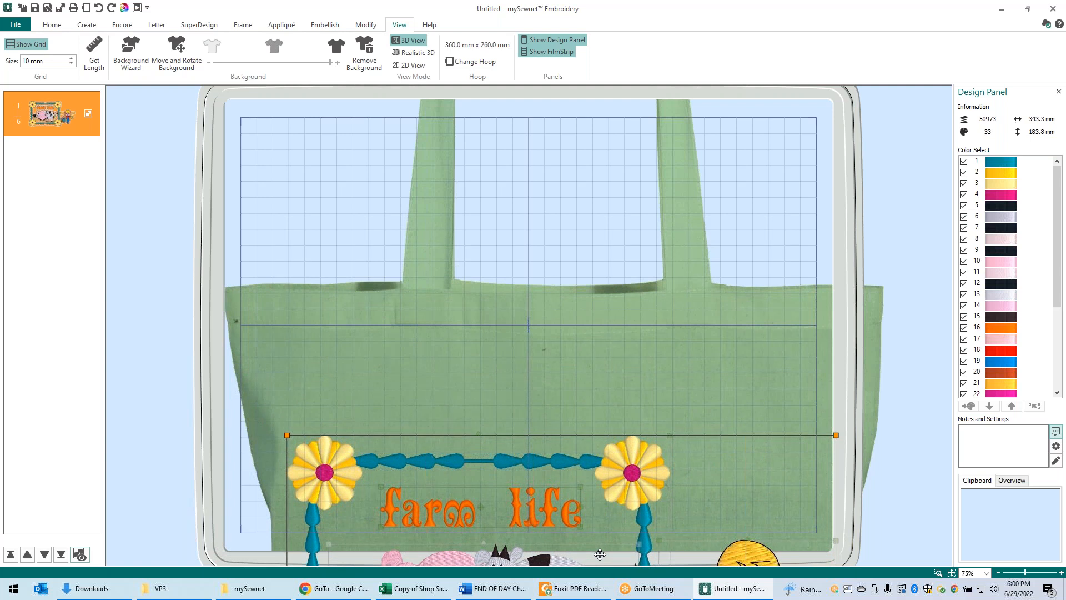
{"action": "left_click_drag", "start_coordinate": [600, 555], "coordinate": [607, 427]}
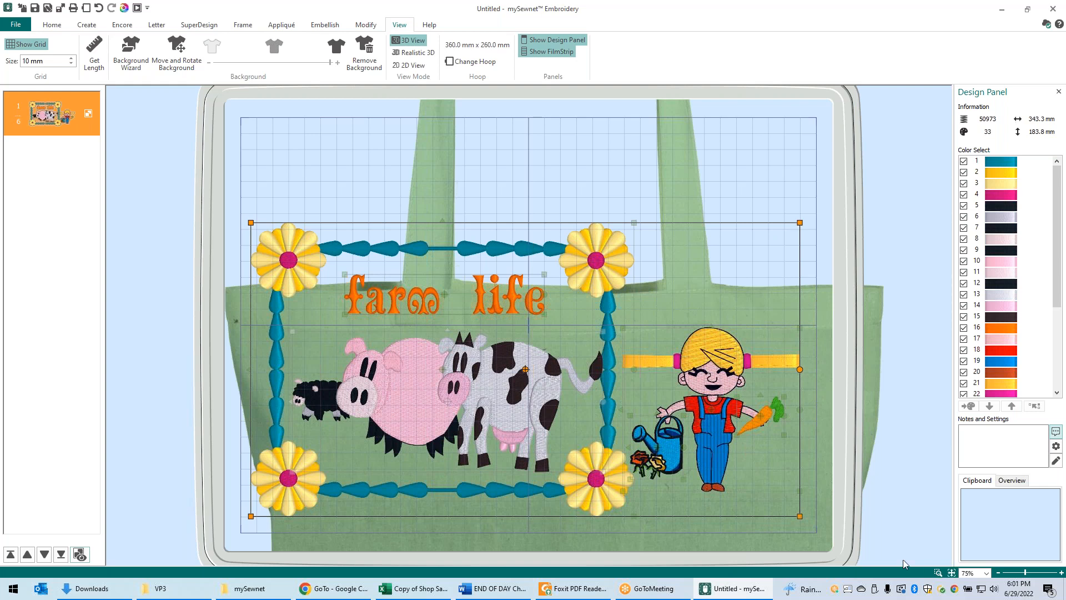
{"action": "mouse_move", "coordinate": [660, 314]}
{"action": "left_mouse_down"}
{"action": "mouse_move", "coordinate": [666, 342]}
{"action": "mouse_move", "coordinate": [658, 310]}
{"action": "left_mouse_up"}
Preview the tote bag in Realistic 3D and move the whole farm design down below the bag's upper edge.
{"action": "left_click", "coordinate": [412, 53]}
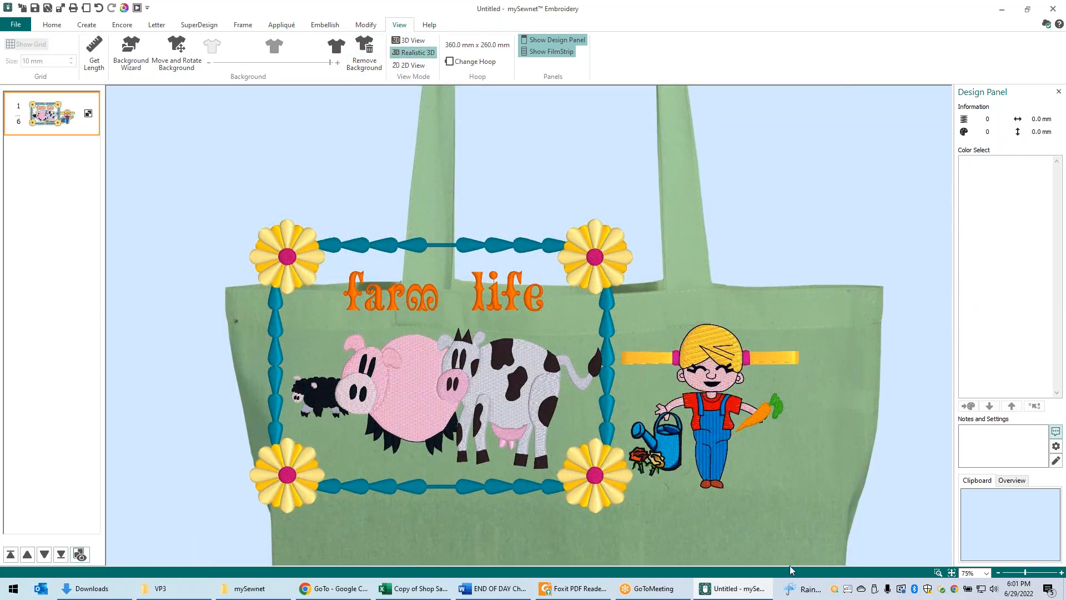
{"action": "left_click", "coordinate": [952, 574]}
{"action": "key", "text": "ctrl+a"}
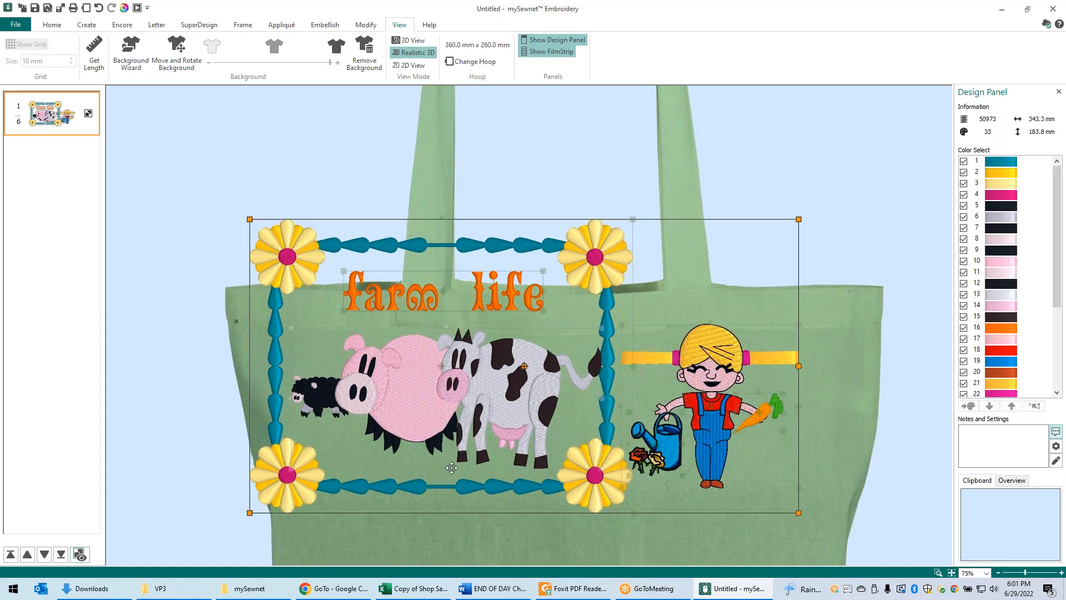
{"action": "left_click_drag", "start_coordinate": [452, 468], "coordinate": [492, 559]}
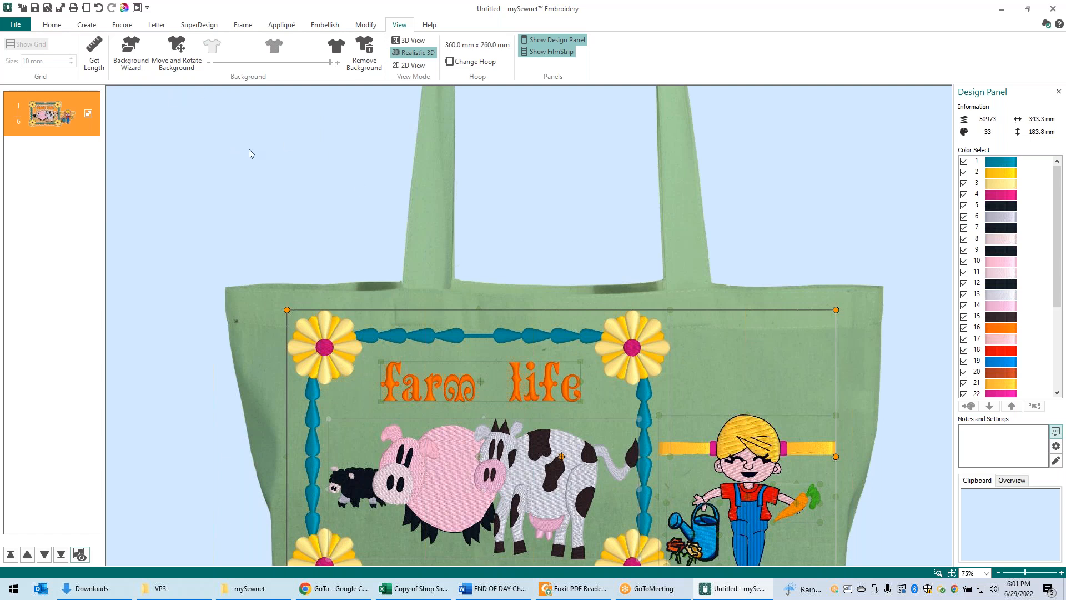
Remove the tote bag background, return to 3D View and centre the grouped farm design in the hoop.
{"action": "left_click", "coordinate": [364, 47]}
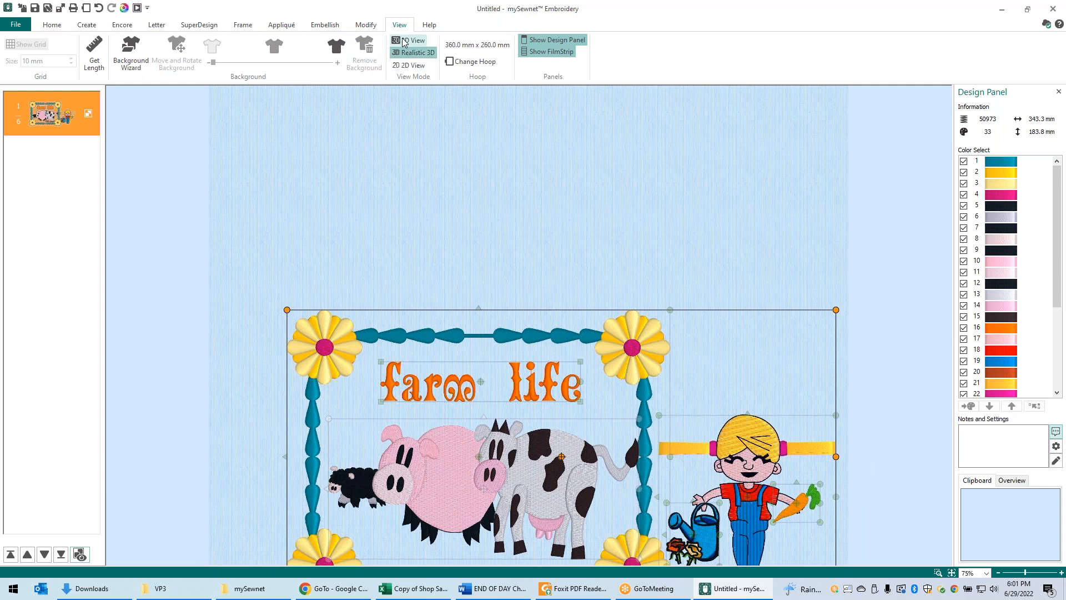
{"action": "left_click", "coordinate": [414, 54]}
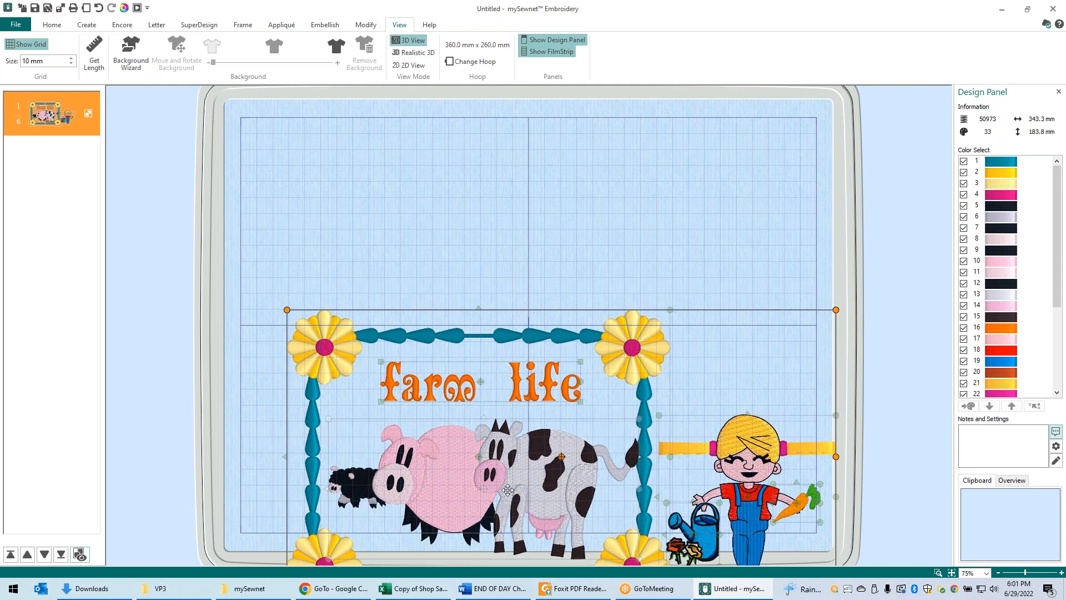
{"action": "left_click", "coordinate": [48, 28]}
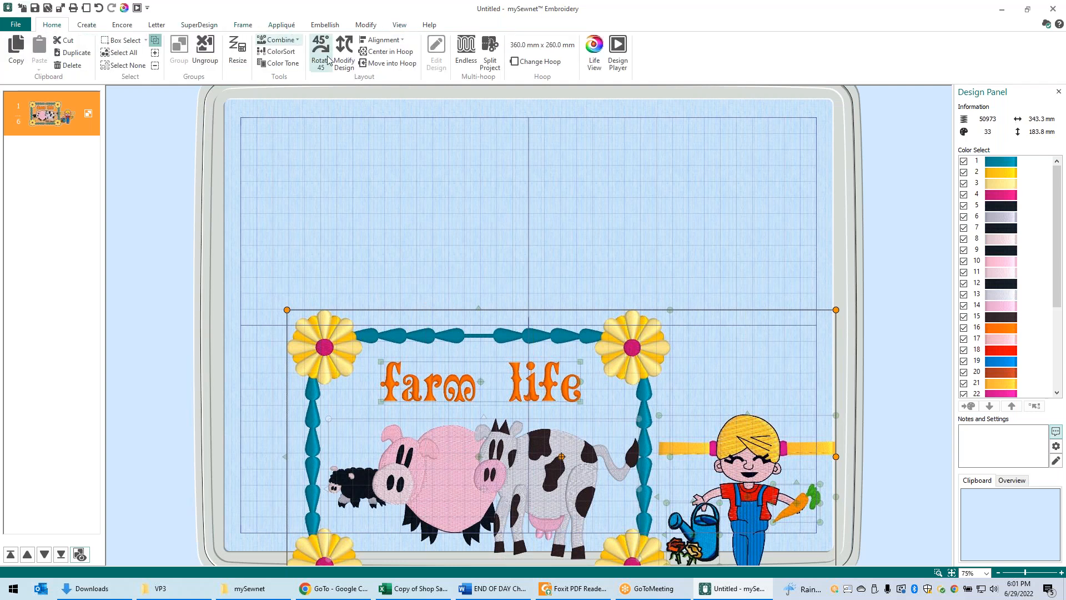
{"action": "left_click", "coordinate": [371, 55]}
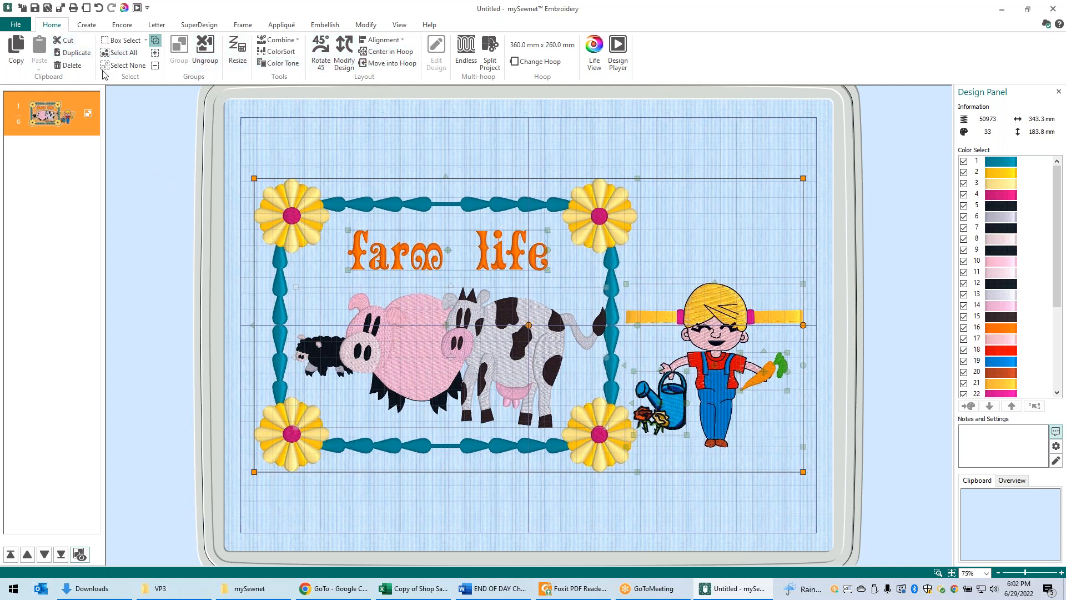
Show the SuperDesign category Tassels and expand its gallery to examine all the available tassel designs.
{"action": "left_click", "coordinate": [199, 26]}
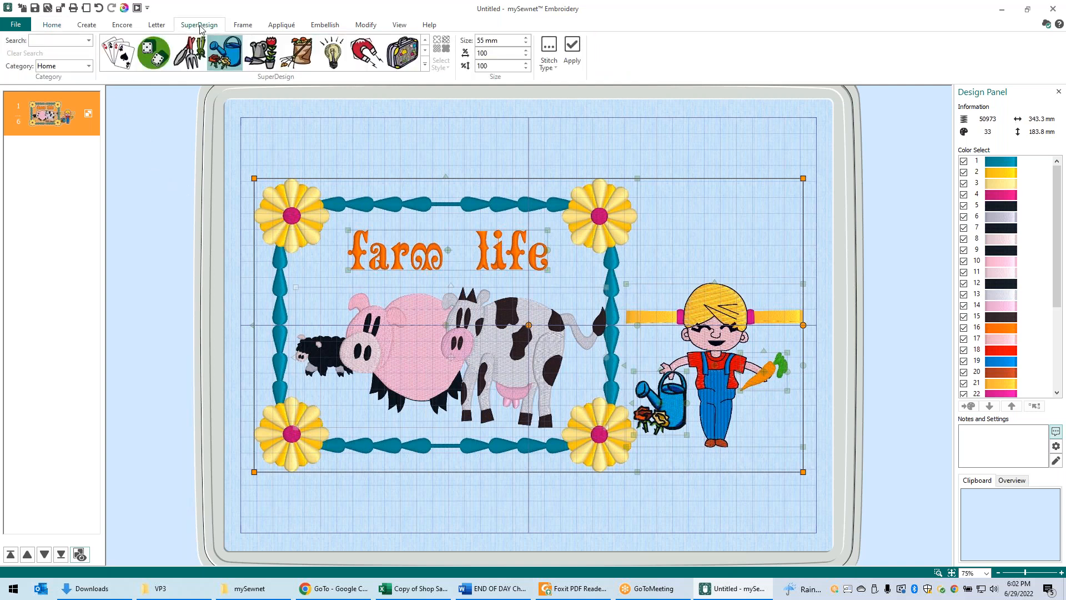
{"action": "left_click", "coordinate": [89, 66]}
{"action": "scroll", "coordinate": [58, 143], "scroll_direction": "down", "scroll_amount": 3}
{"action": "scroll", "coordinate": [58, 143], "scroll_direction": "down", "scroll_amount": 3}
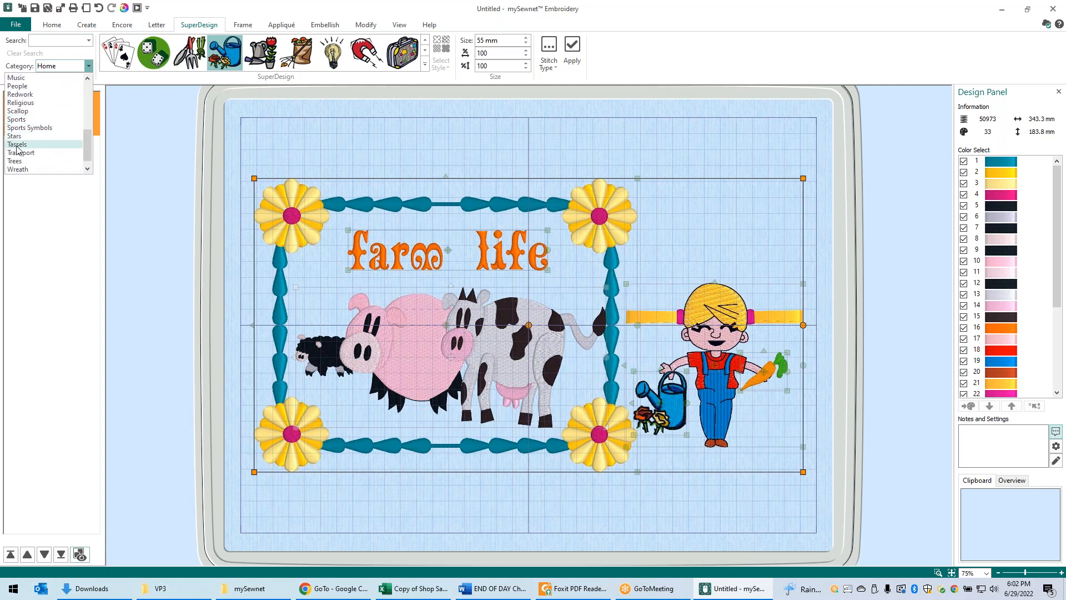
{"action": "left_click", "coordinate": [17, 145]}
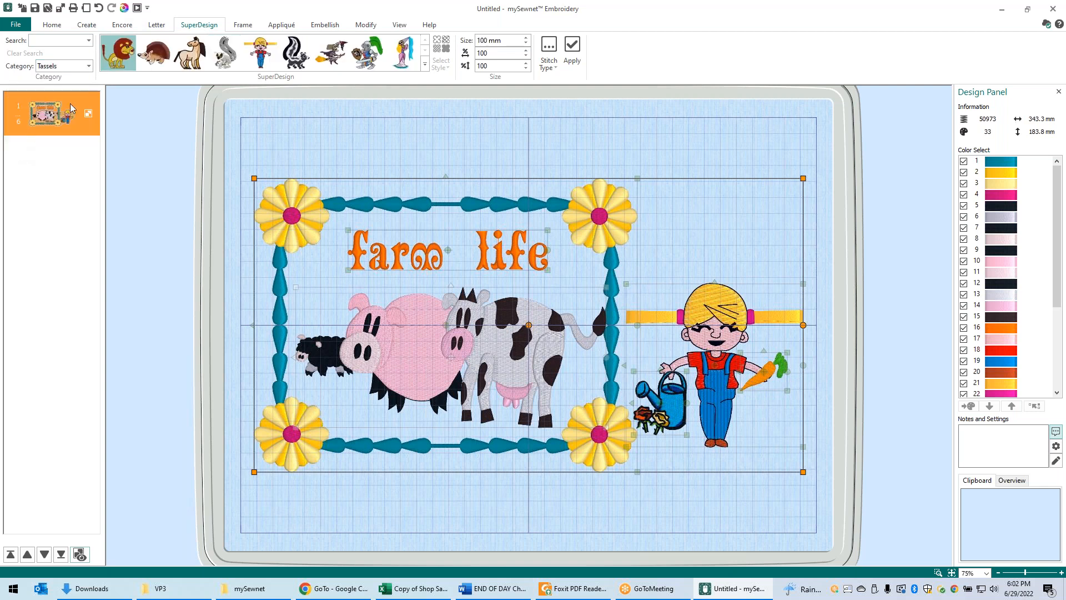
{"action": "left_click", "coordinate": [425, 67]}
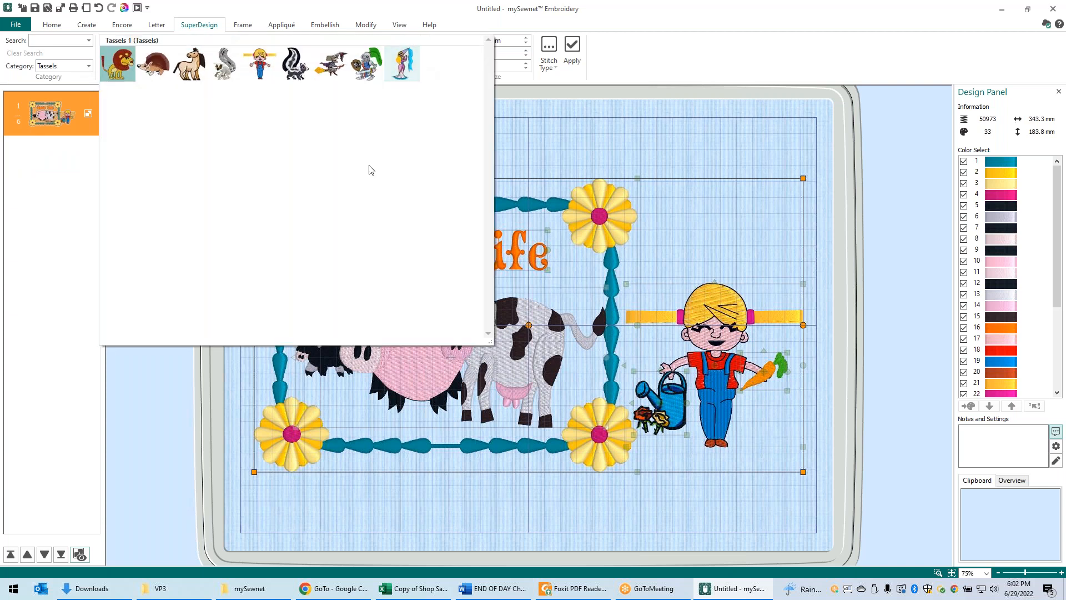